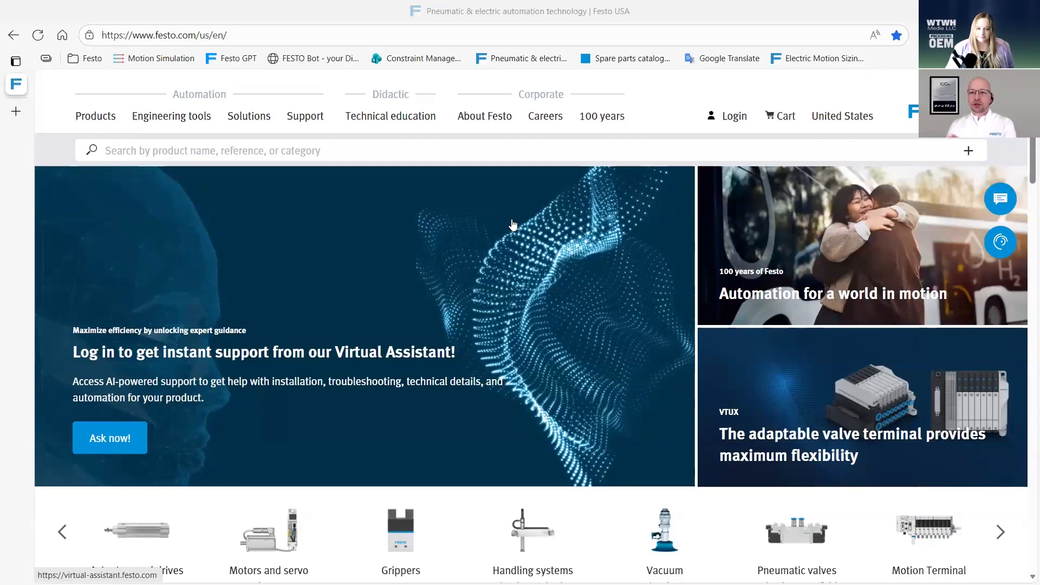
# Open the System Configurator from Festo's engineering tools for designing and simulating complete automation systems
pyautogui.click(173, 122)
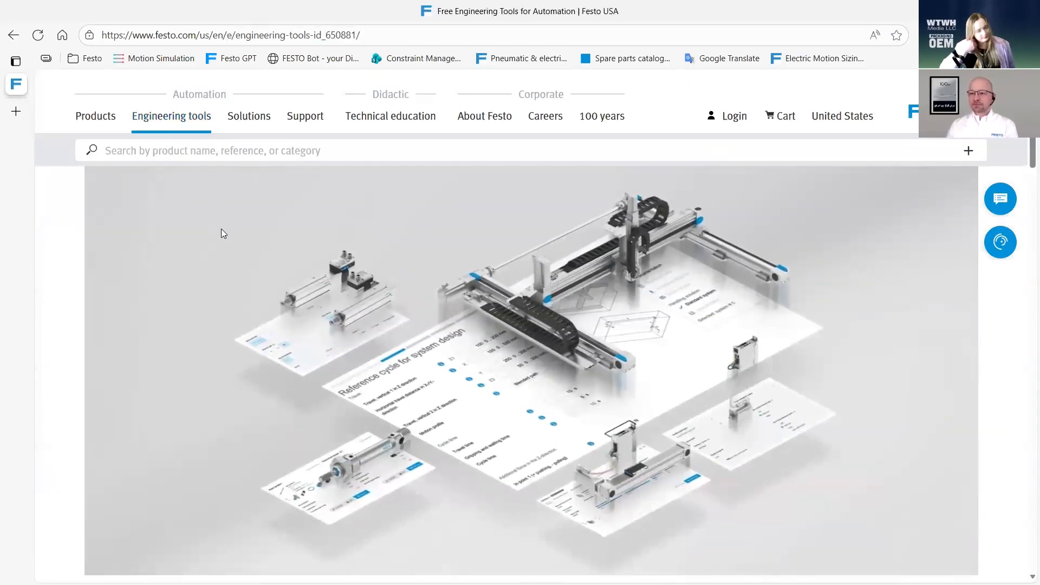
pyautogui.scroll(-8, 221, 233)
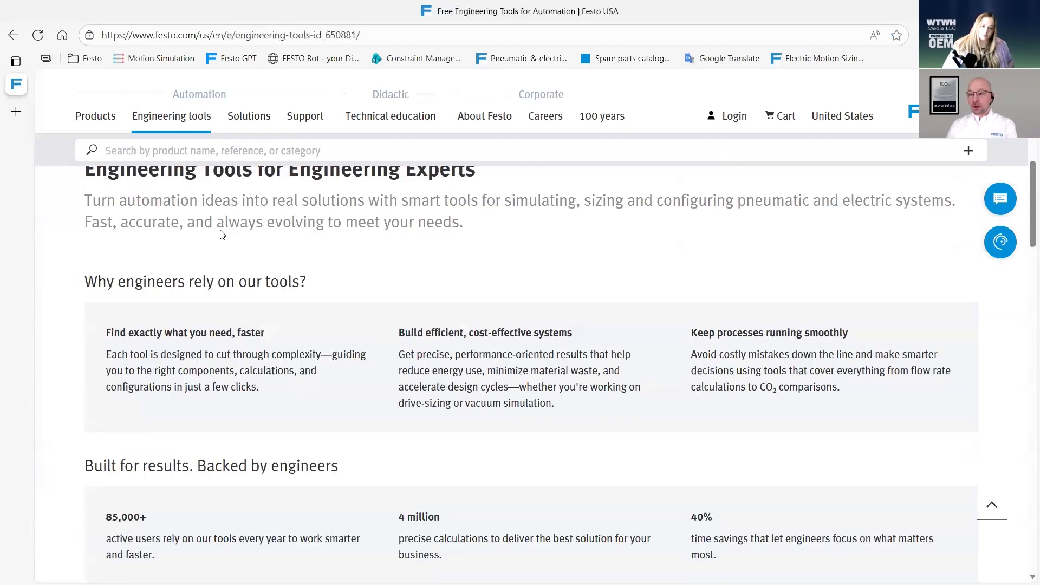
pyautogui.scroll(-3, 221, 234)
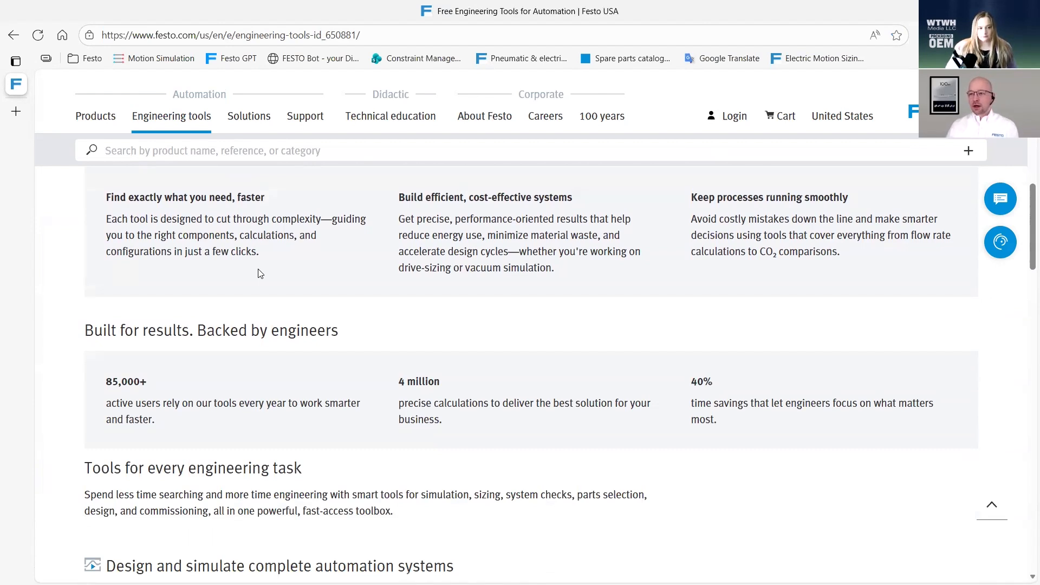
pyautogui.scroll(-6, 258, 274)
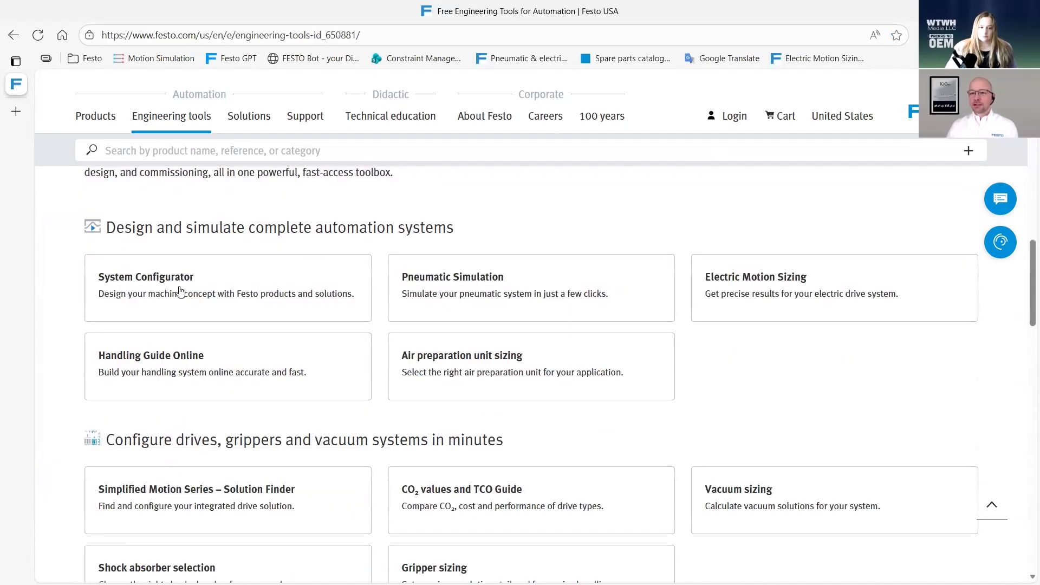
pyautogui.click(223, 288)
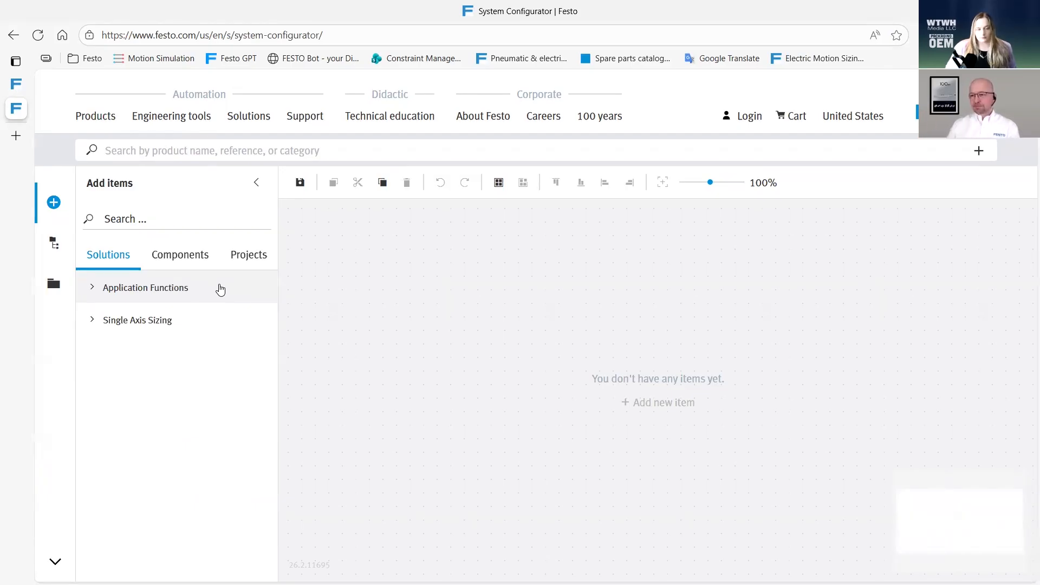
# Add an EtherNet/IP PLC from the Basic PLCs components to the empty canvas
pyautogui.click(186, 264)
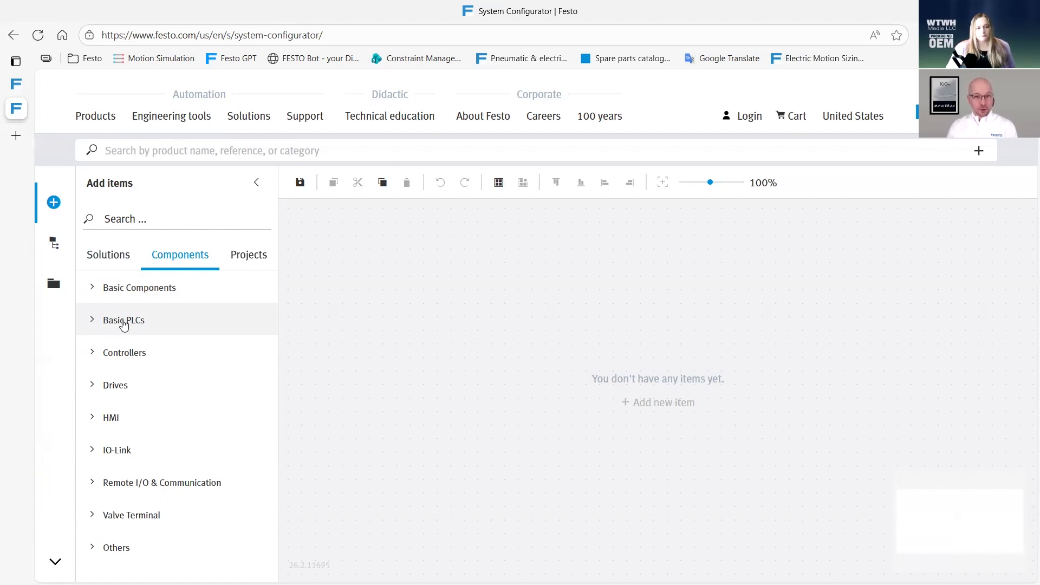
pyautogui.click(95, 322)
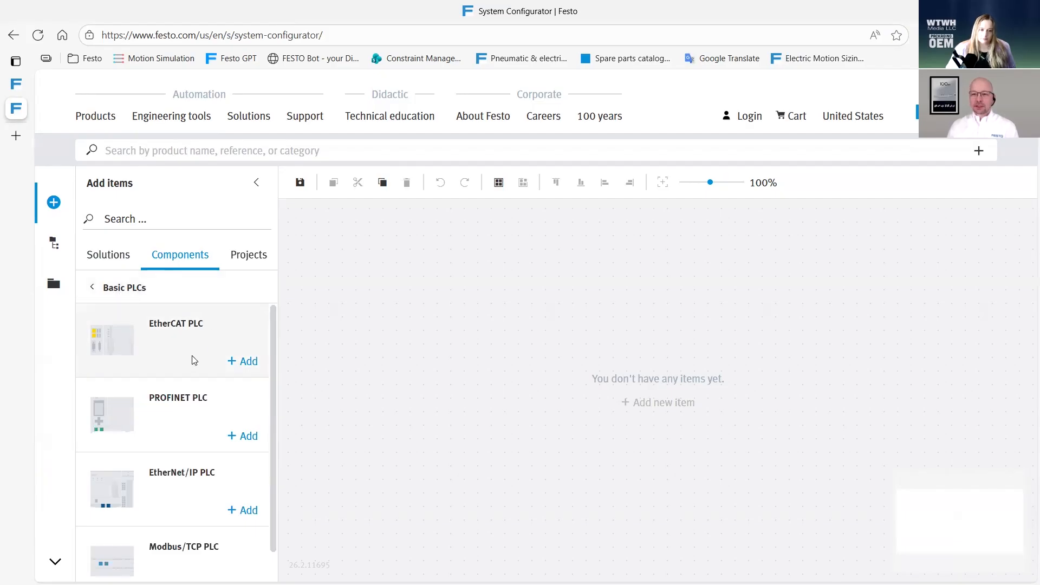
pyautogui.scroll(-1, 200, 433)
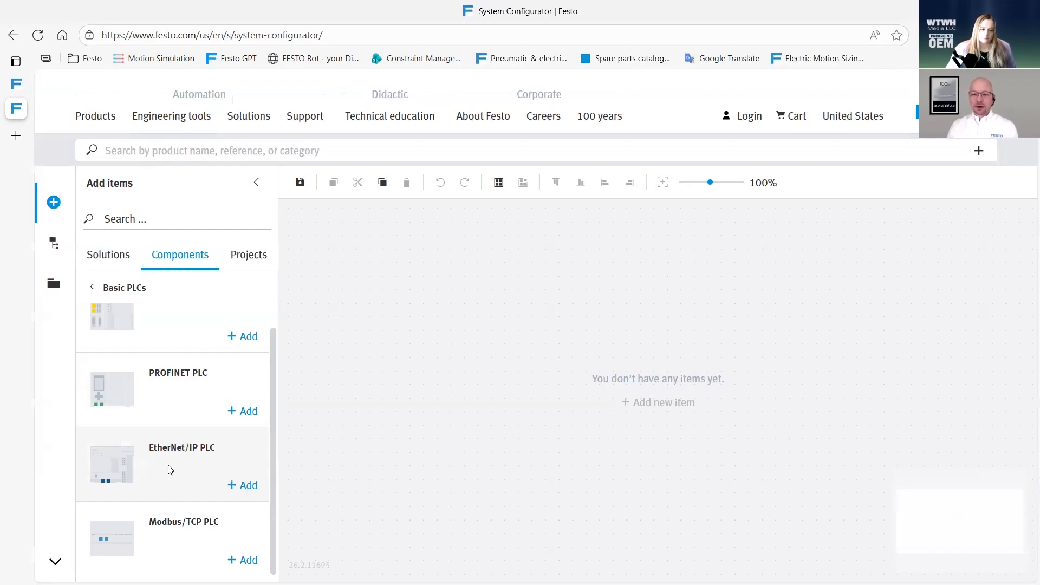
pyautogui.moveTo(172, 466); pyautogui.dragTo(430, 298)
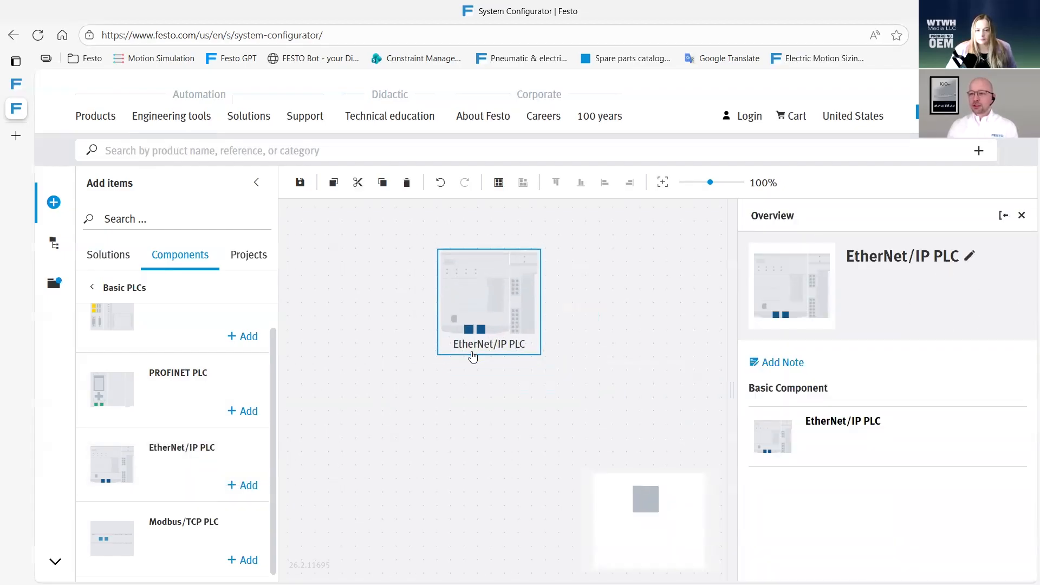
# Rename the EtherNet/IP PLC on the canvas as Rockwell PLC
pyautogui.doubleClick(474, 344)
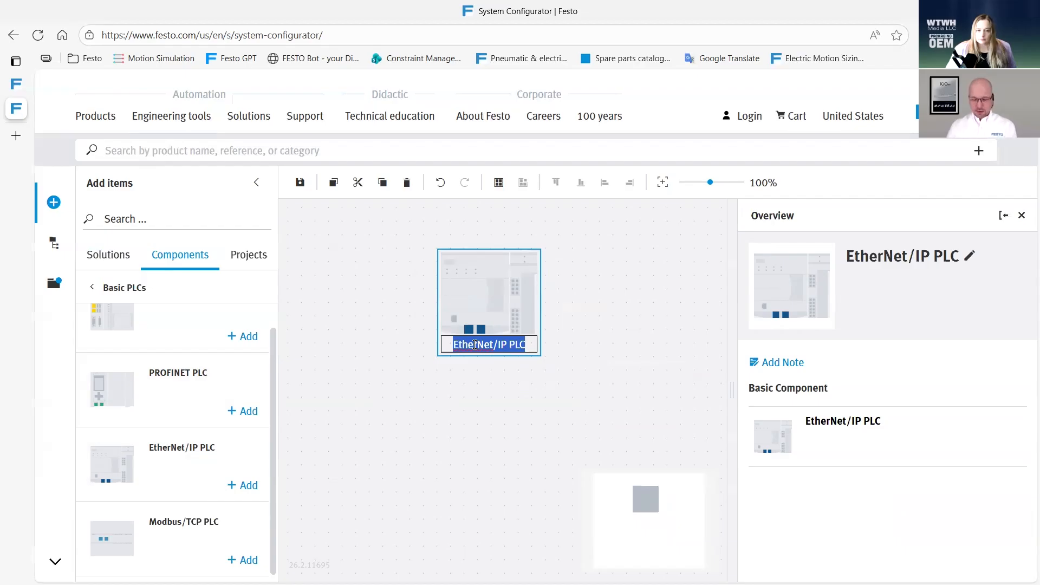
pyautogui.write('Rockwell')
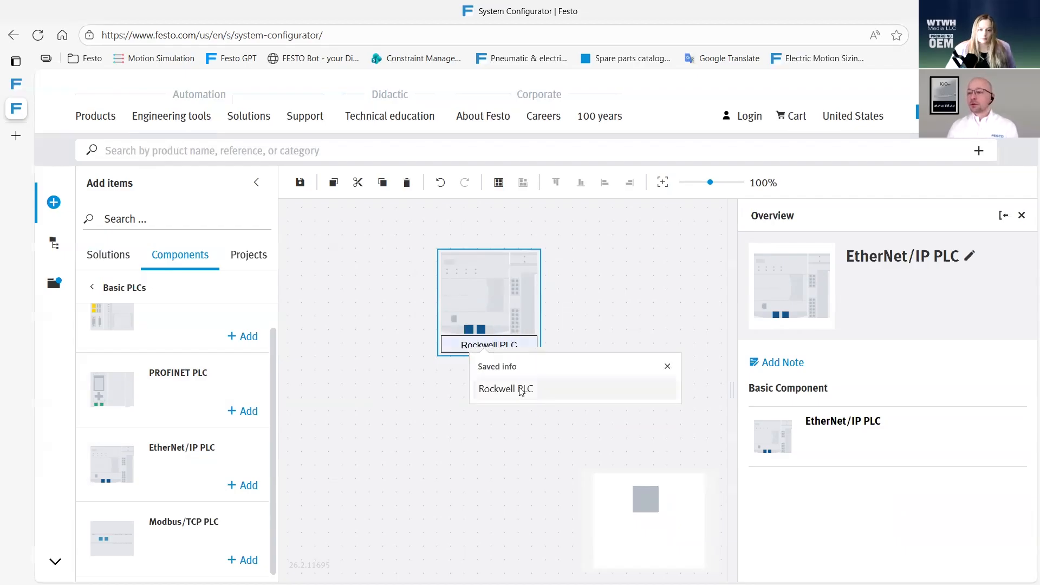
pyautogui.click(520, 389)
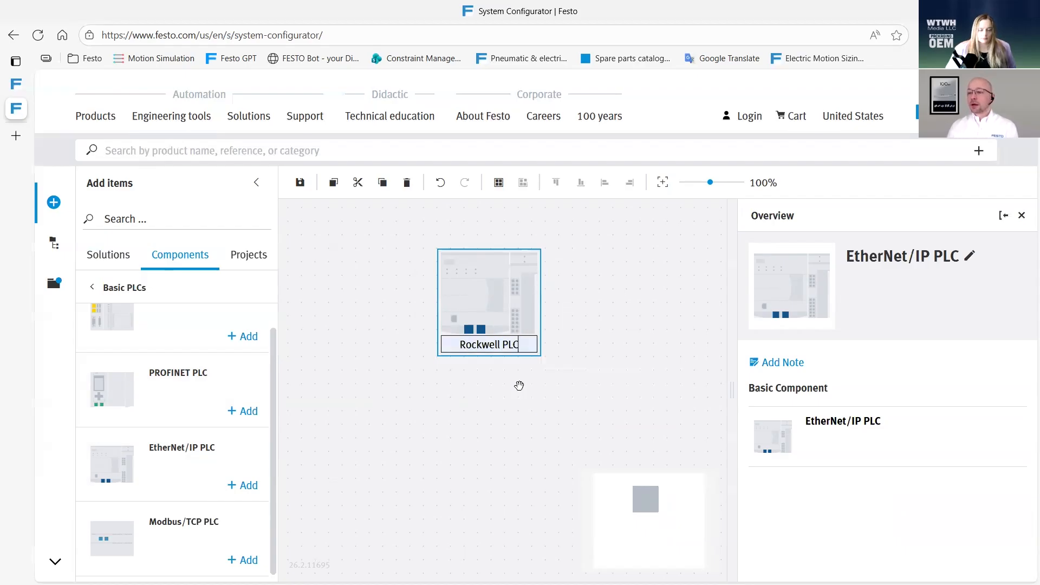
pyautogui.press('Return')
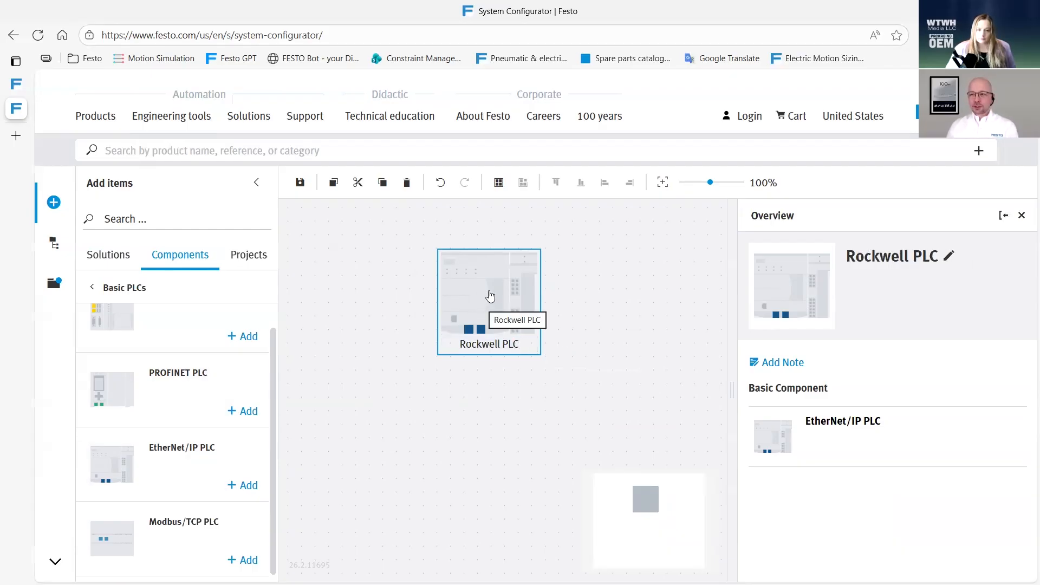
# Add a generic Device from the Basic Components below the Rockwell PLC
pyautogui.click(93, 290)
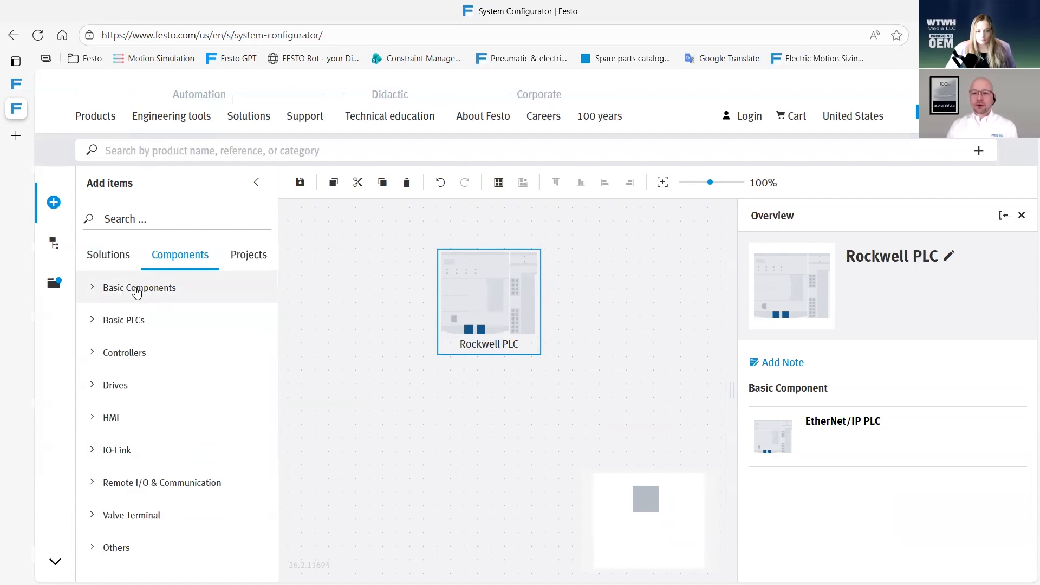
pyautogui.click(93, 290)
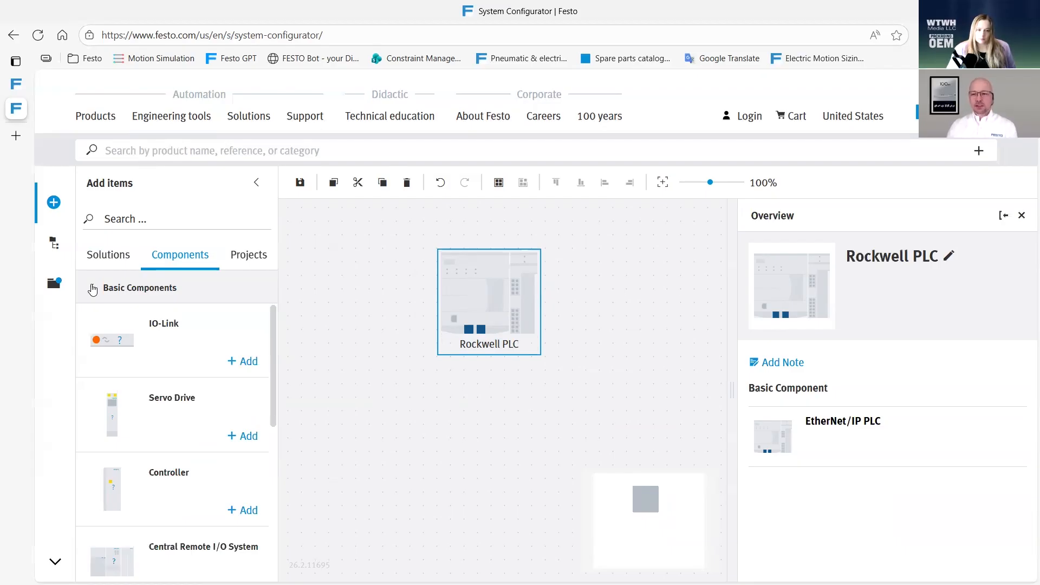
pyautogui.moveTo(270, 348)
pyautogui.mouseDown()
pyautogui.moveTo(270, 374)
pyautogui.moveTo(274, 360)
pyautogui.mouseUp()
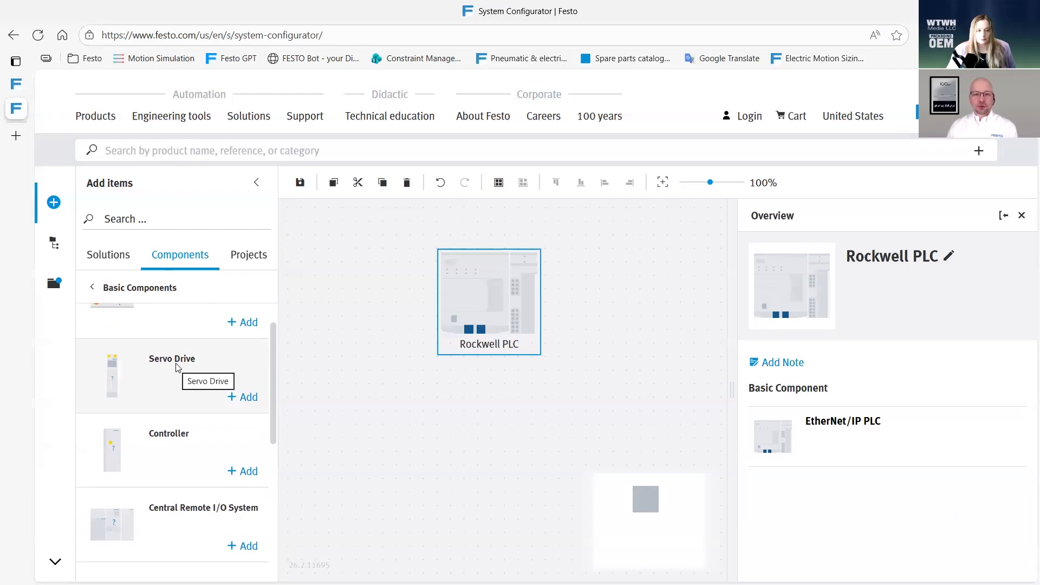
pyautogui.moveTo(272, 348); pyautogui.dragTo(269, 416)
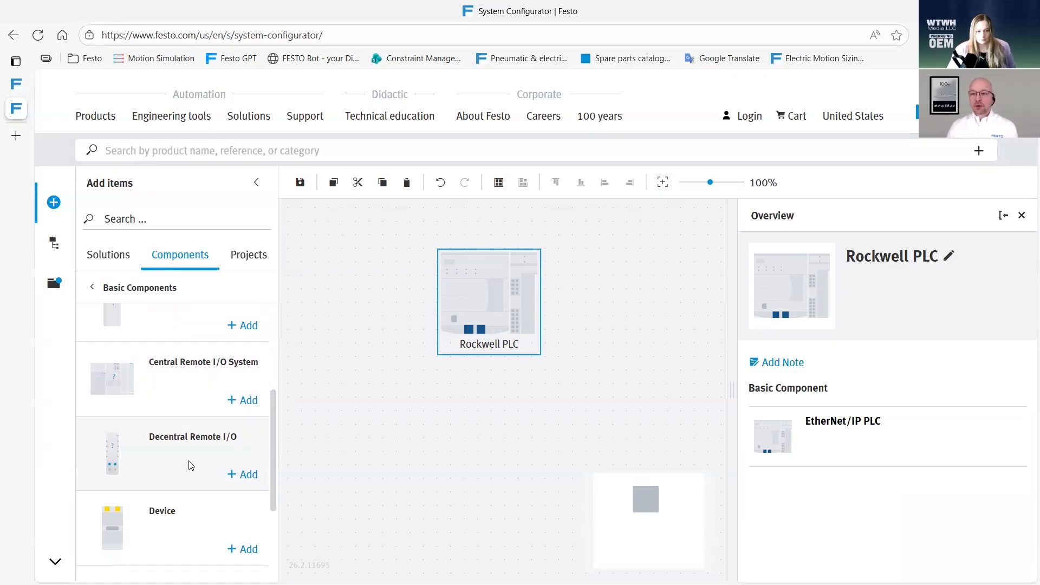
pyautogui.moveTo(273, 412); pyautogui.dragTo(269, 471)
pyautogui.moveTo(148, 416); pyautogui.dragTo(411, 445)
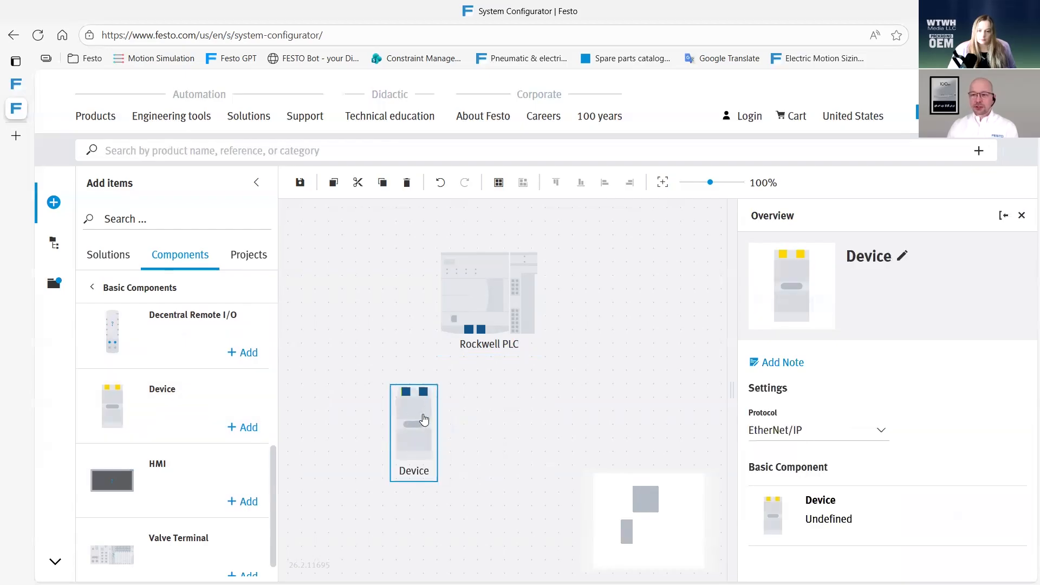
# Rename the generic device below the PLC as Ethernet Switch
pyautogui.doubleClick(415, 470)
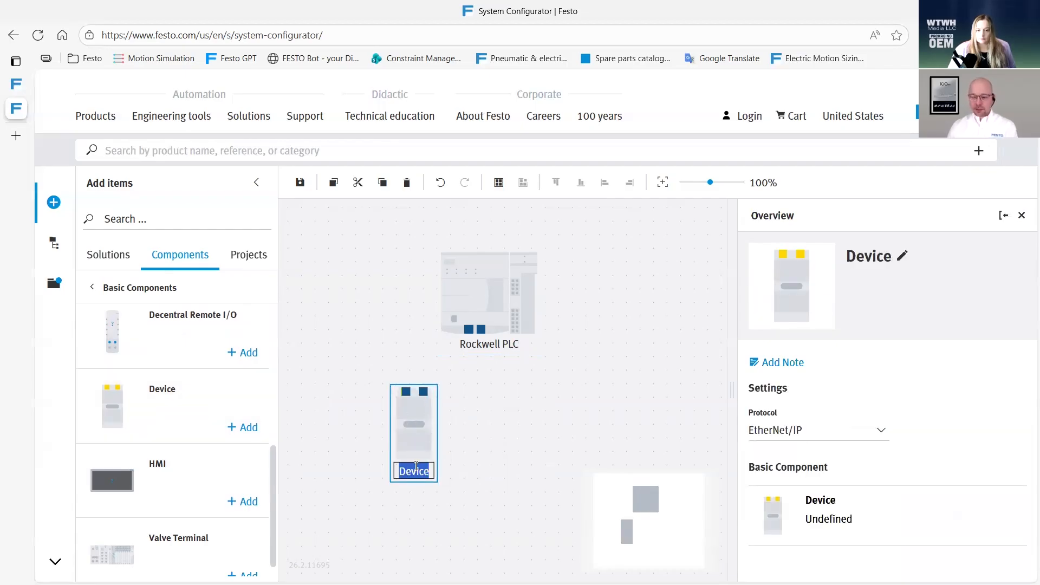
pyautogui.write('E')
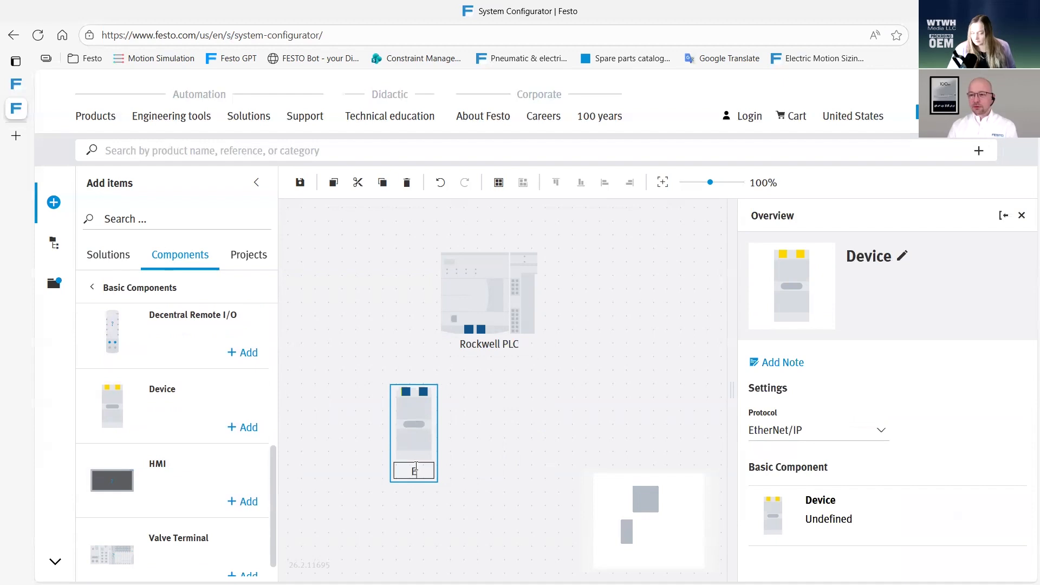
pyautogui.write('thernet Switch')
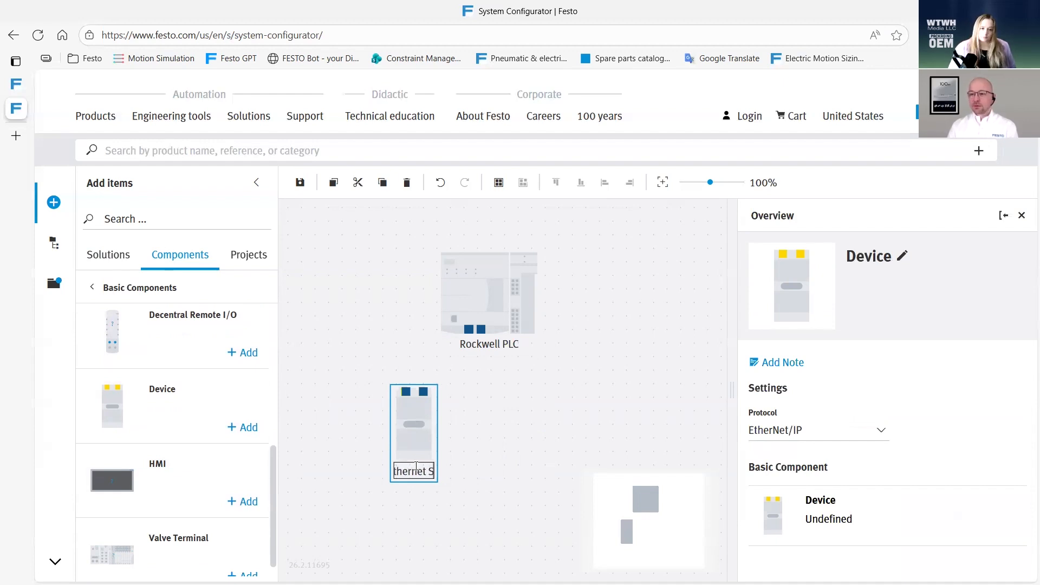
pyautogui.press('Return')
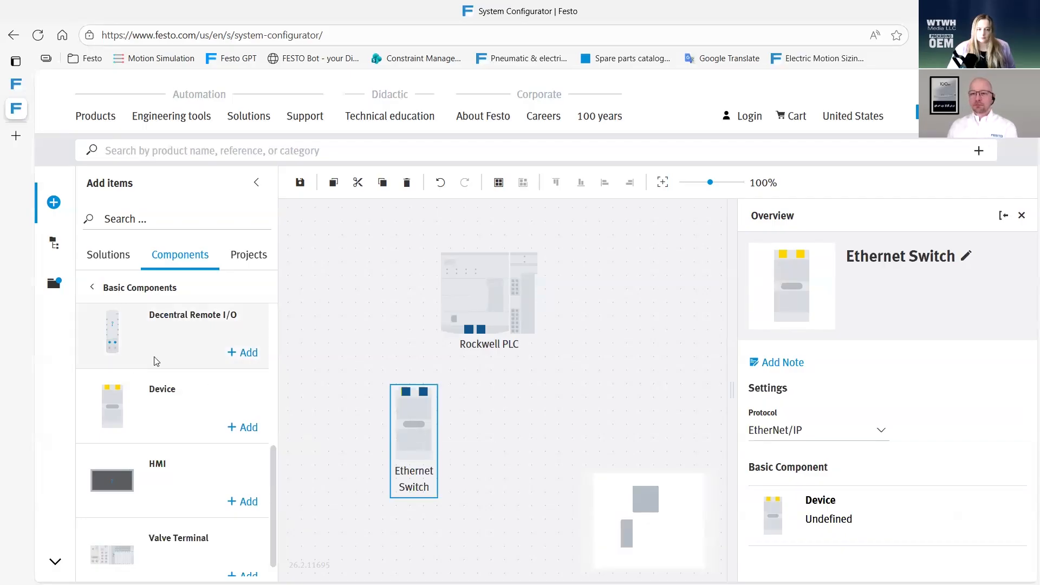
# Shift the Ethernet Switch slightly and connect the Rockwell PLC's second port to the switch's first port
pyautogui.moveTo(417, 432); pyautogui.dragTo(447, 458)
pyautogui.moveTo(469, 328); pyautogui.dragTo(425, 416)
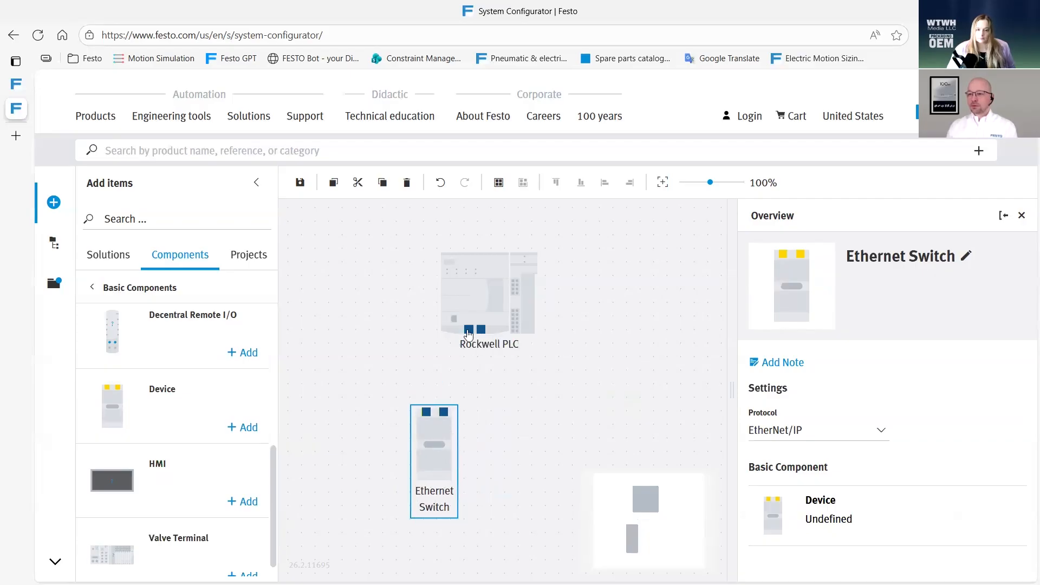
pyautogui.moveTo(481, 332); pyautogui.dragTo(425, 413)
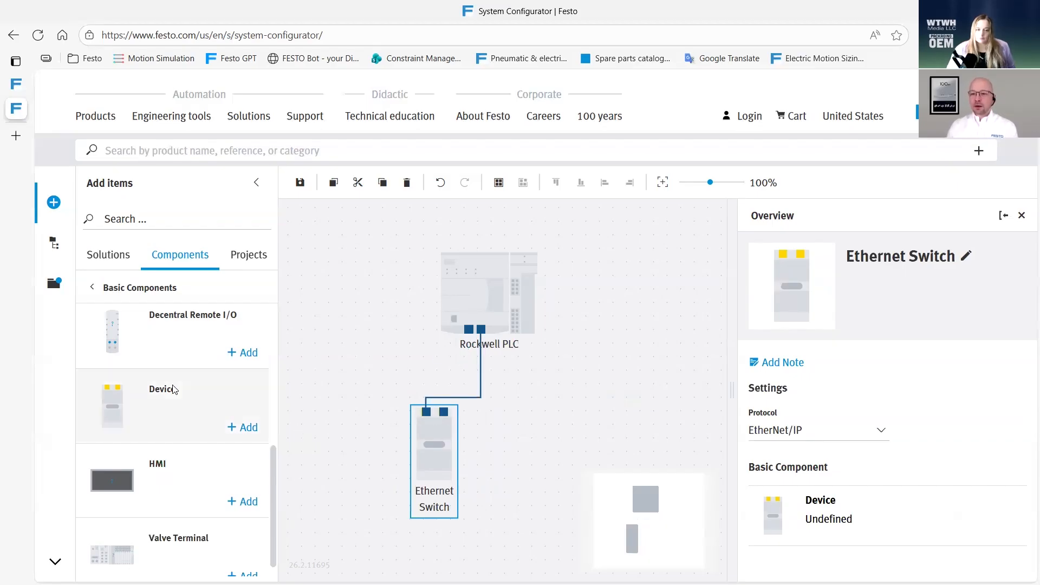
# Add a Servo Drive from the Basic Components to the right of the Ethernet Switch
pyautogui.scroll(3, 173, 396)
pyautogui.scroll(1, 177, 400)
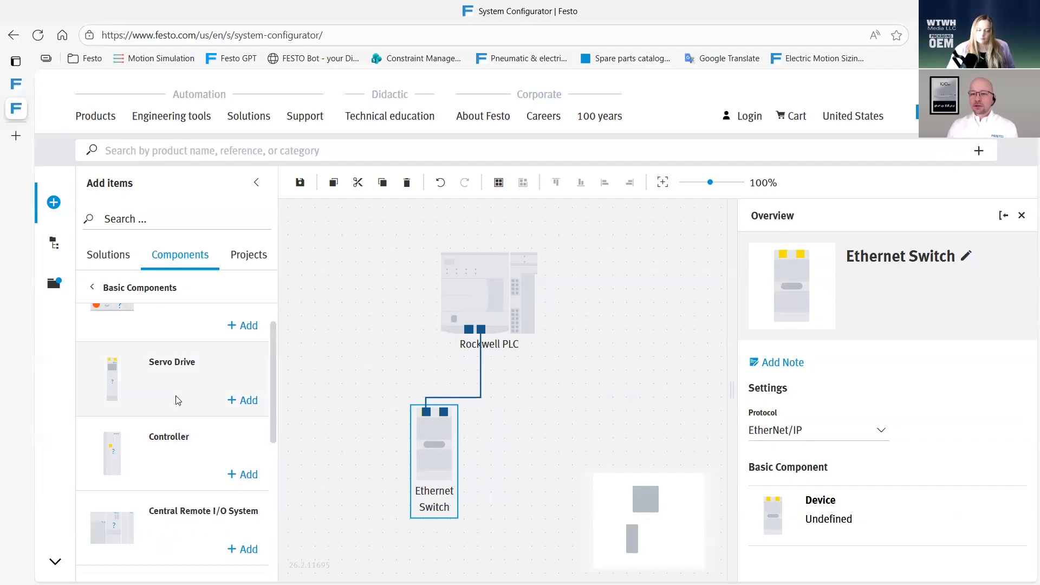
pyautogui.moveTo(169, 393); pyautogui.dragTo(545, 457)
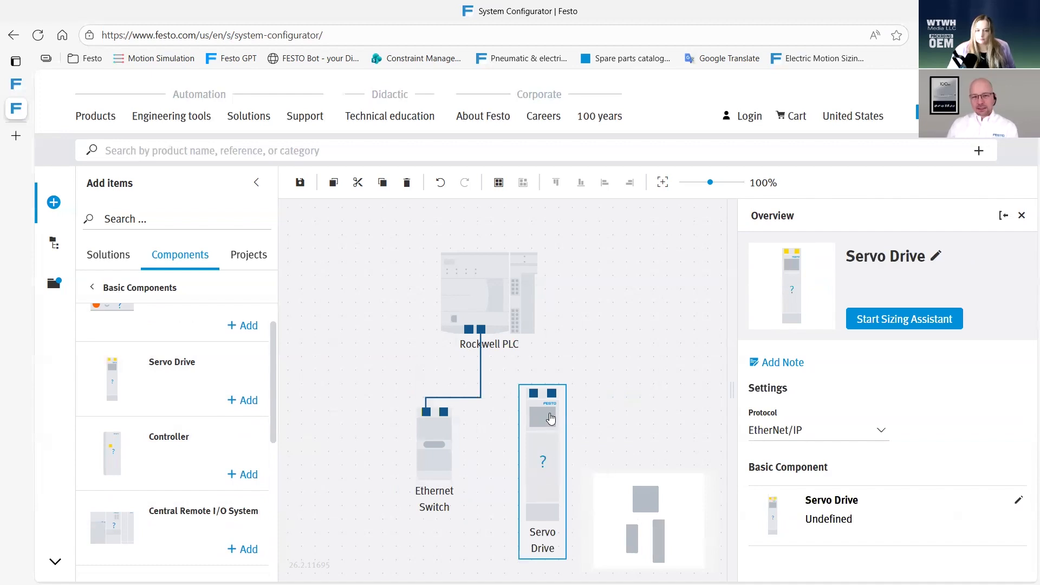
pyautogui.moveTo(639, 404); pyautogui.dragTo(541, 378)
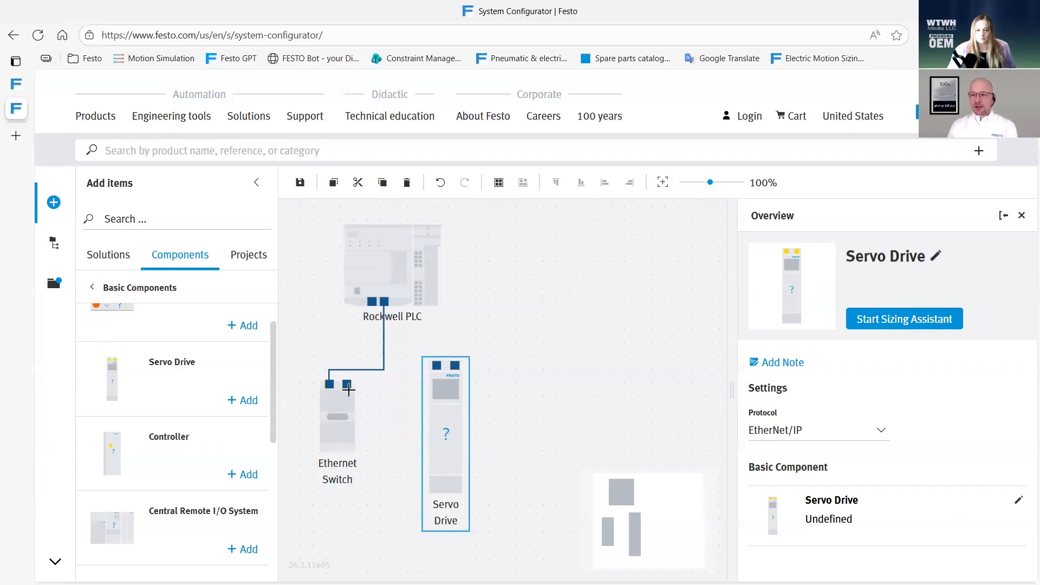
# Connect the Ethernet Switch's second port to the Servo Drive's first port and tidy the positions of both devices
pyautogui.moveTo(348, 385); pyautogui.dragTo(436, 365)
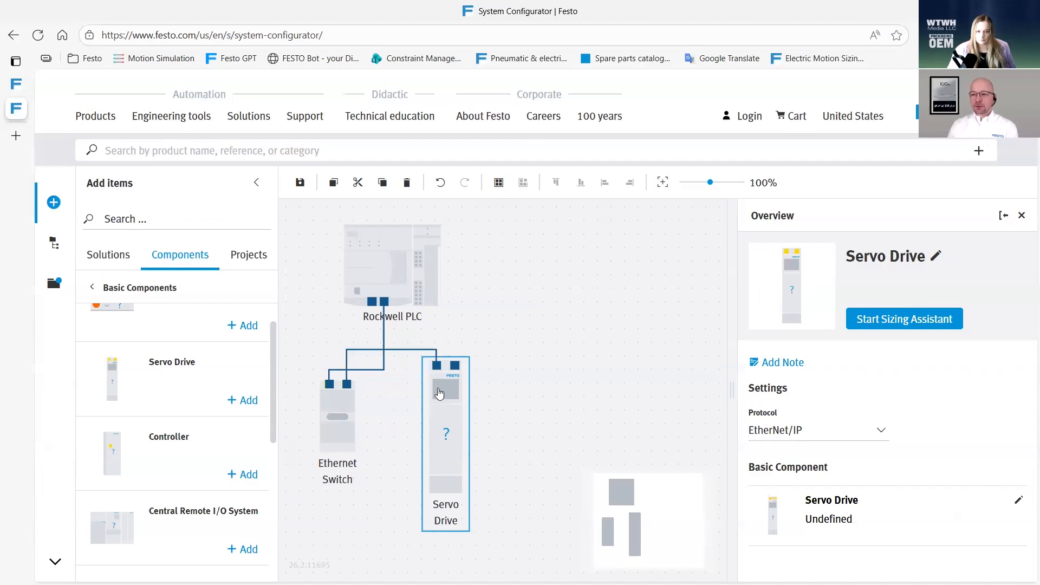
pyautogui.moveTo(335, 417); pyautogui.dragTo(321, 388)
pyautogui.moveTo(449, 406); pyautogui.dragTo(418, 412)
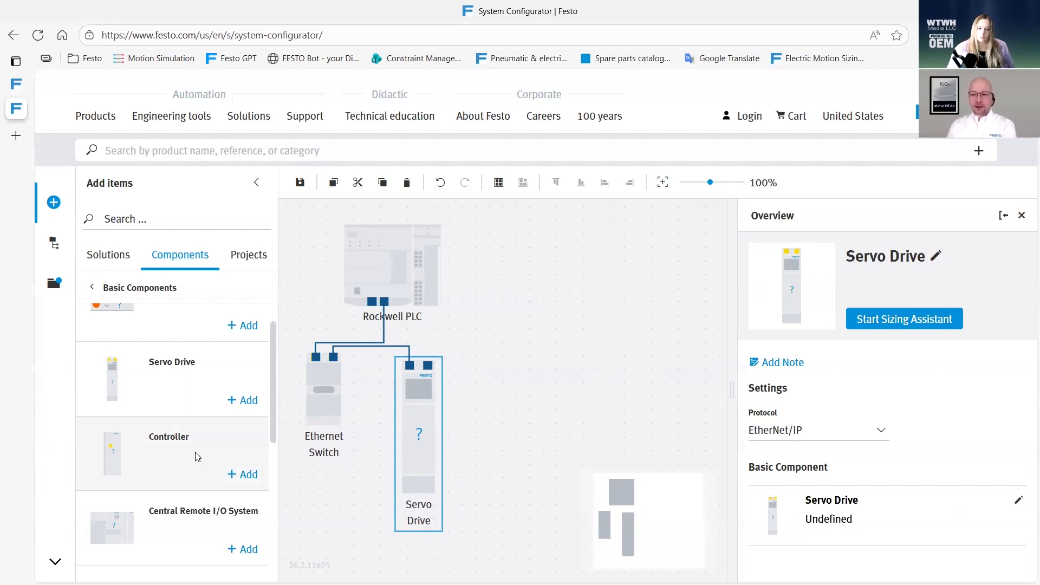
# Add a Central Remote I/O System to the right of the Servo Drive and define it as CPX-AP-A
pyautogui.moveTo(179, 516); pyautogui.dragTo(544, 388)
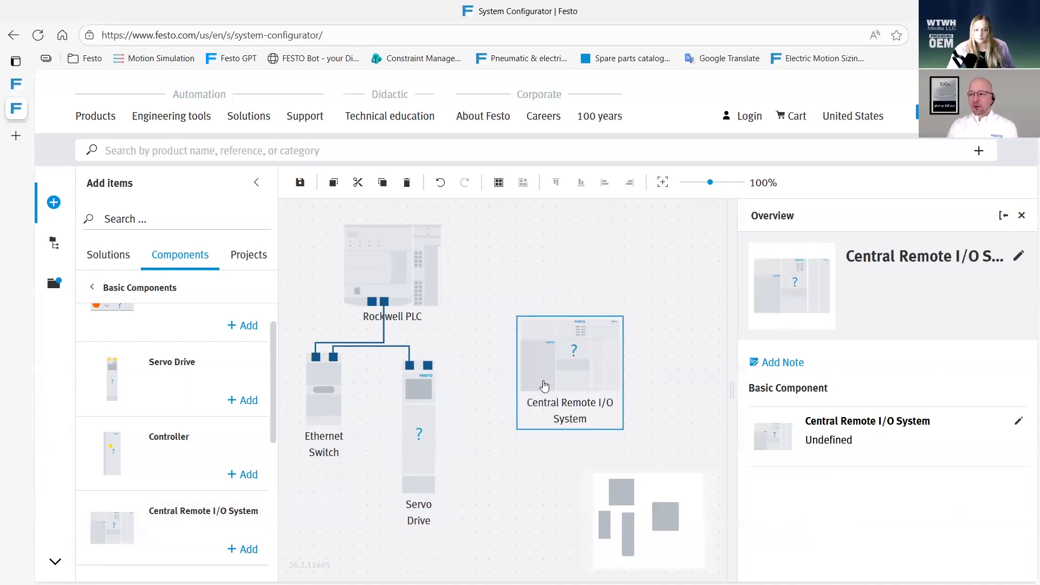
pyautogui.click(1018, 421)
pyautogui.click(797, 365)
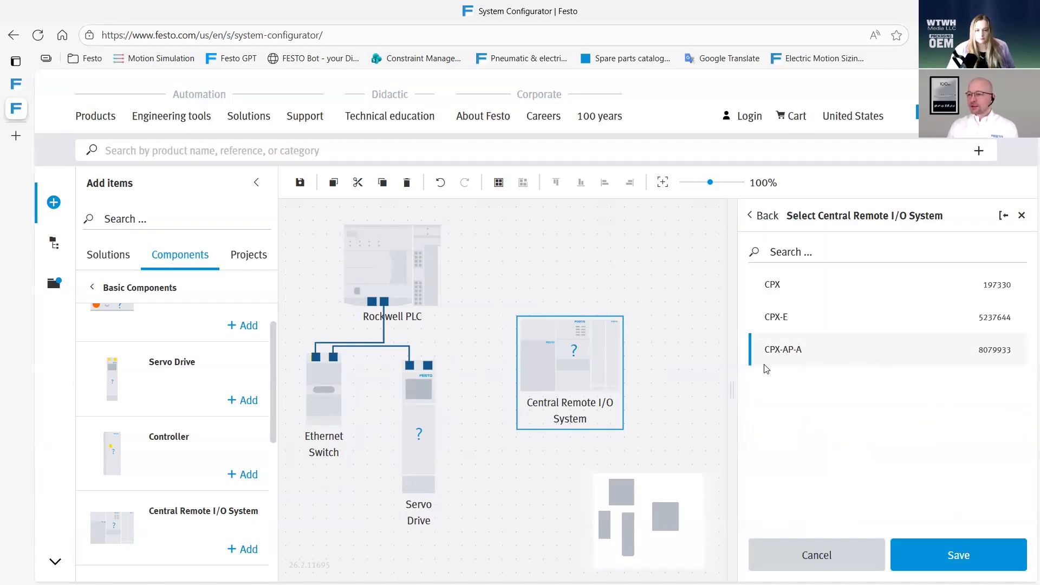
pyautogui.click(943, 542)
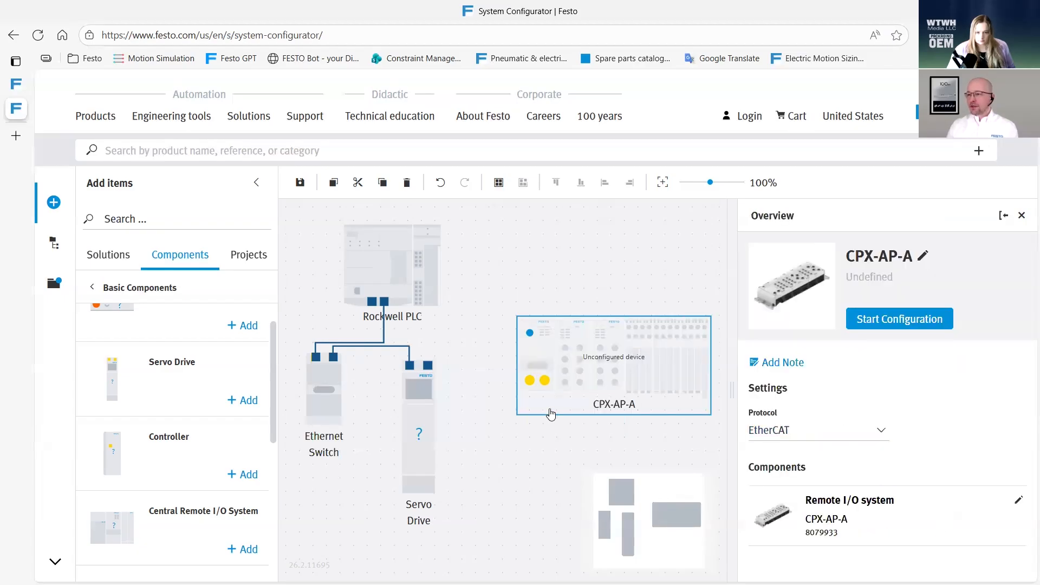
# Set the CPX-AP-A's protocol to EtherNet/IP and connect its first network port to the Servo Drive's second port
pyautogui.click(780, 430)
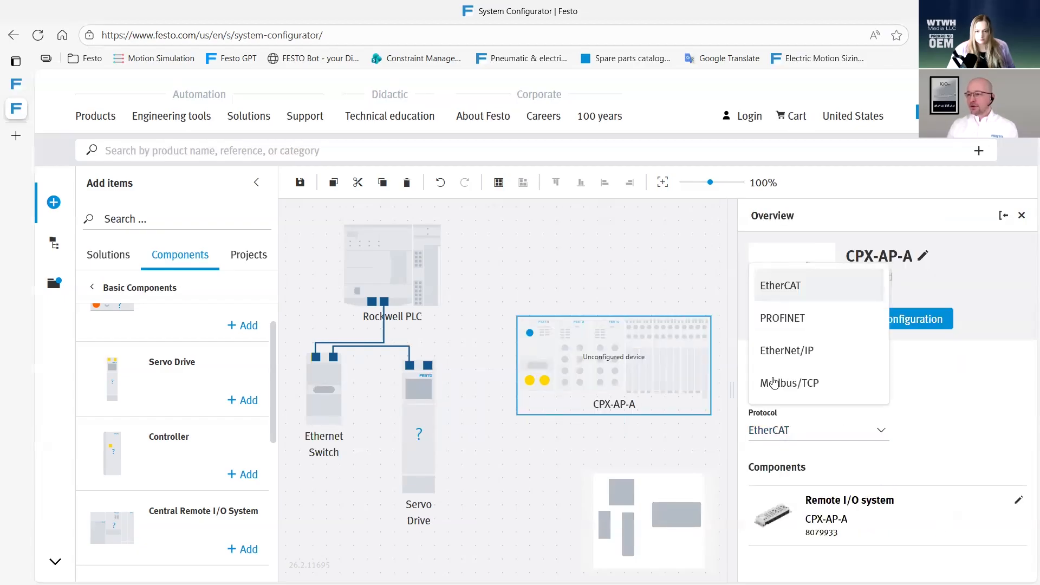
pyautogui.click(775, 349)
pyautogui.moveTo(529, 380); pyautogui.dragTo(428, 365)
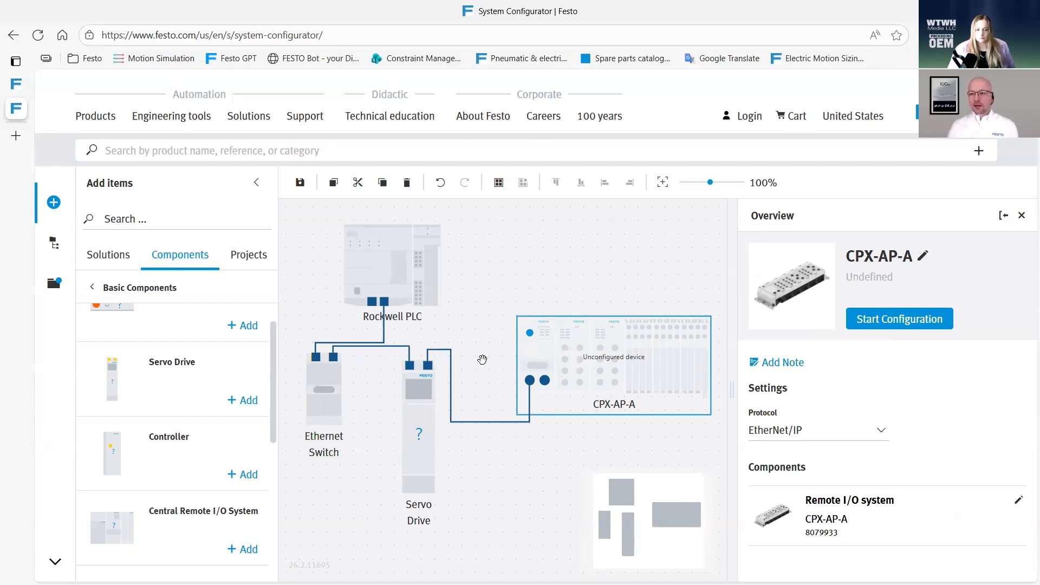
pyautogui.click(532, 272)
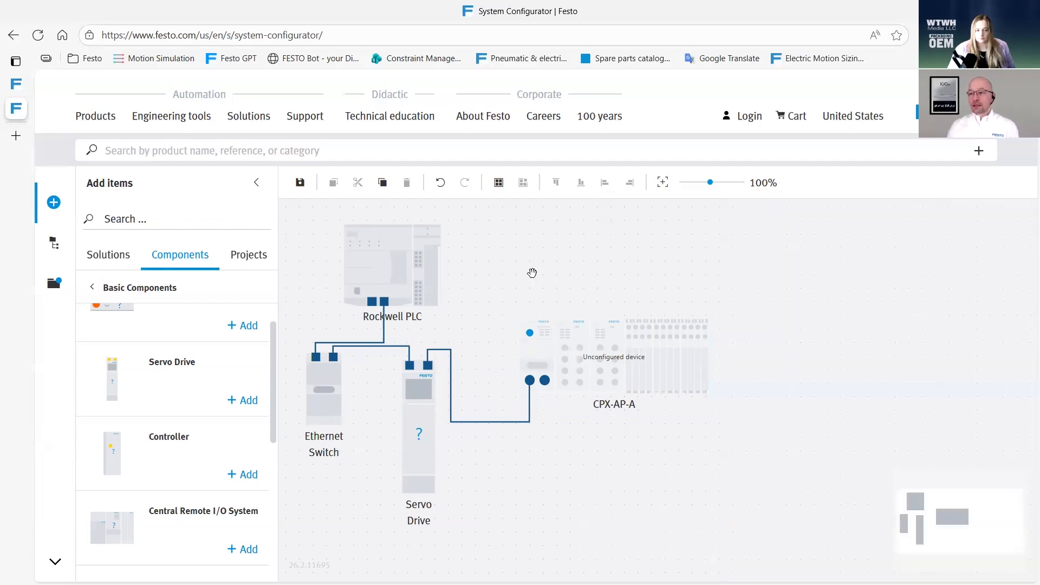
# Group the Rockwell PLC, Ethernet Switch and Servo Drive, rename the group Control Cabinet and nudge it slightly down
pyautogui.scroll(-1, 474, 301)
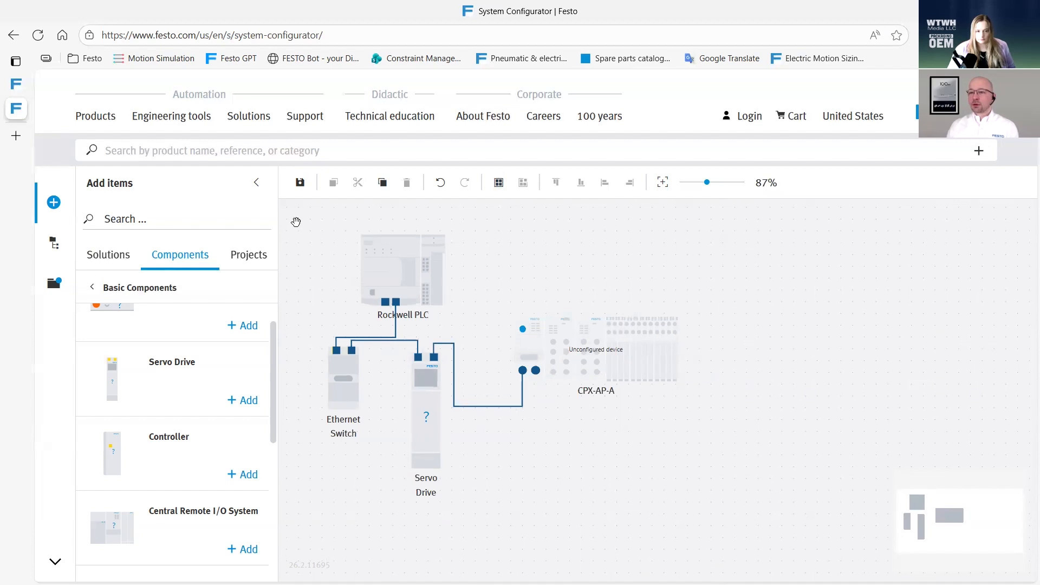
pyautogui.moveTo(289, 223); pyautogui.dragTo(490, 528)
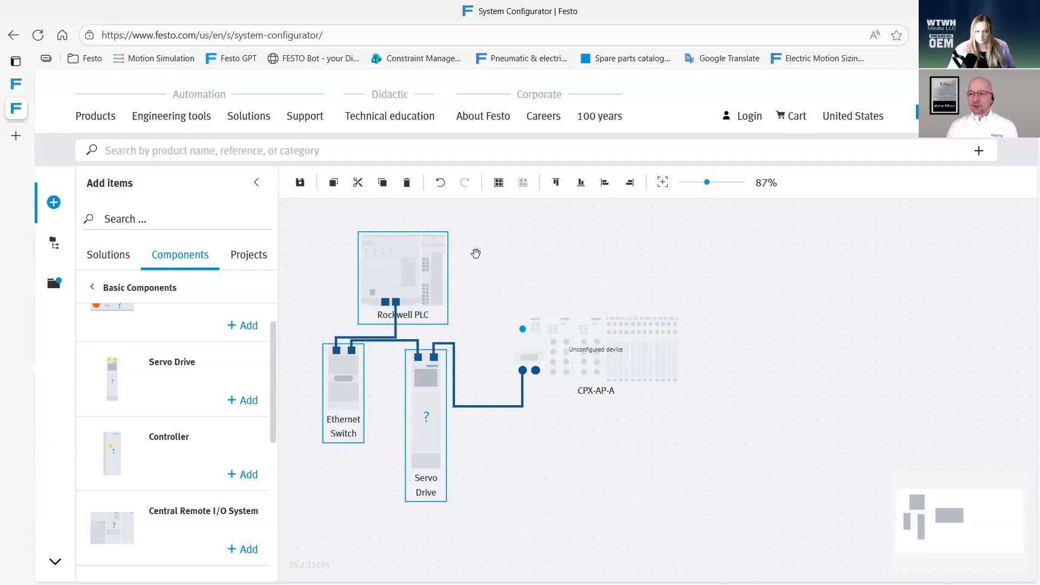
pyautogui.click(499, 187)
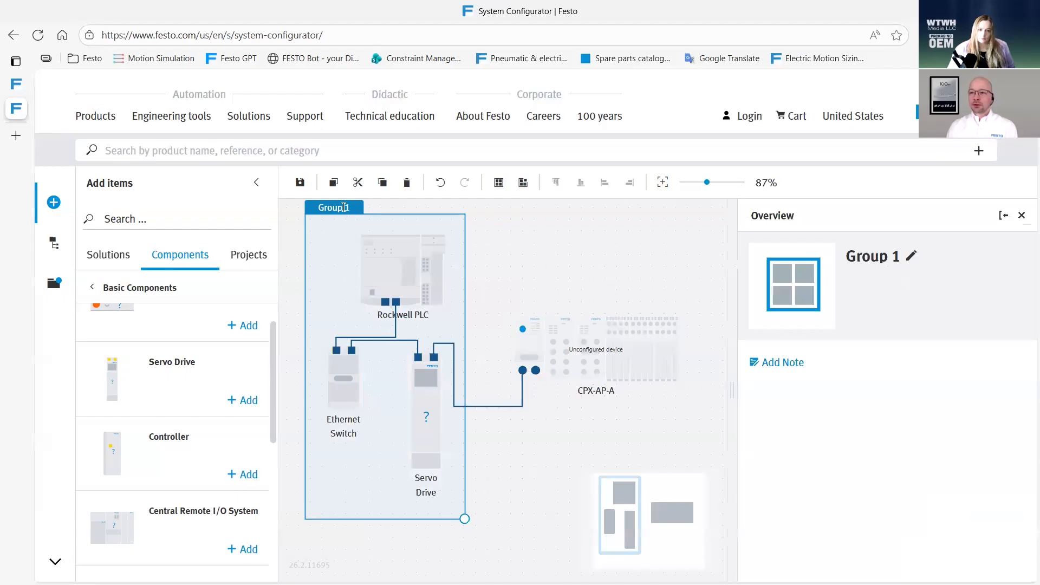
pyautogui.tripleClick(868, 257)
pyautogui.write('C')
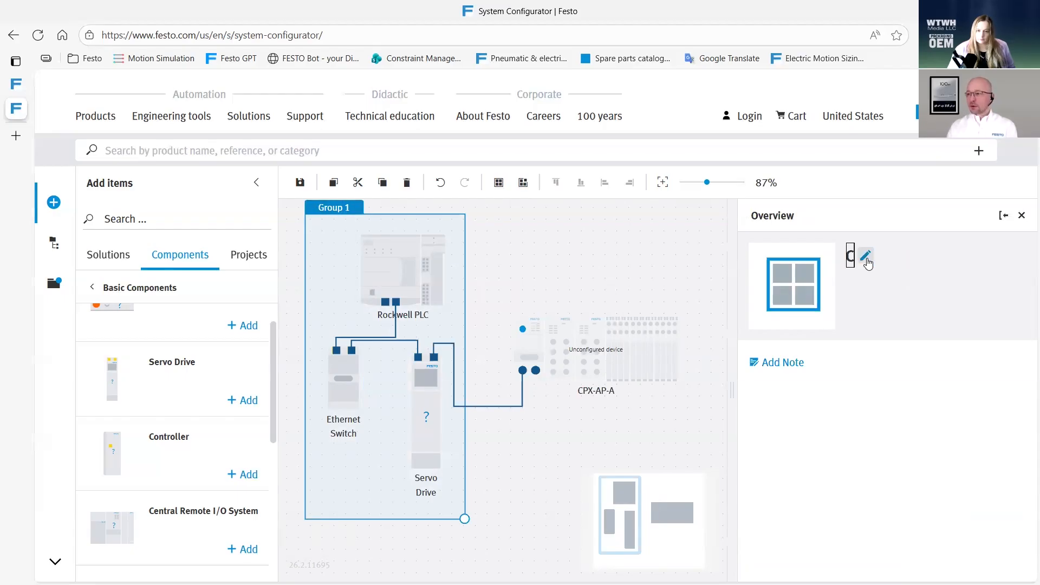
pyautogui.write('ontrol Cabinet')
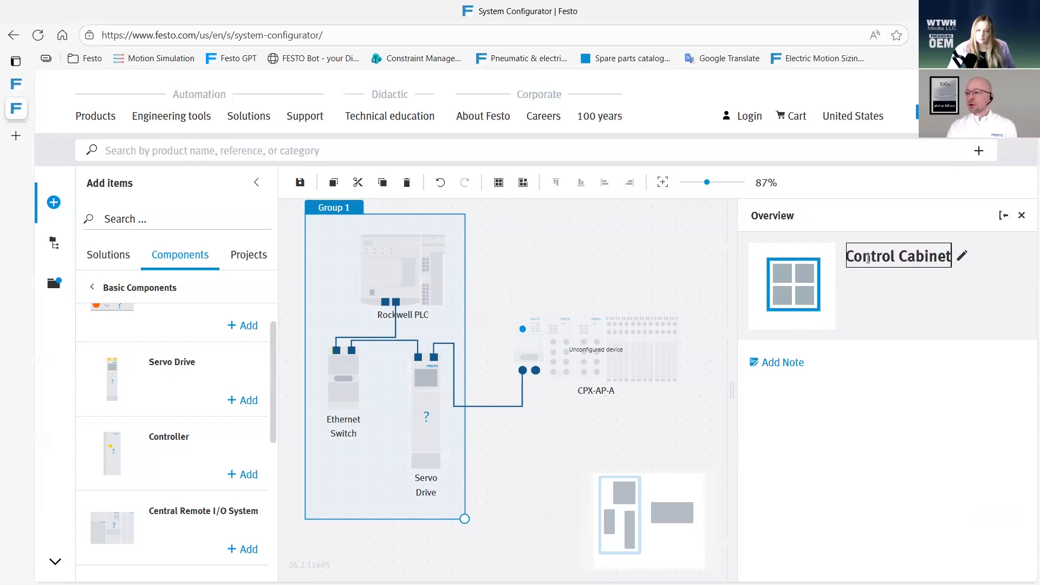
pyautogui.press('Return')
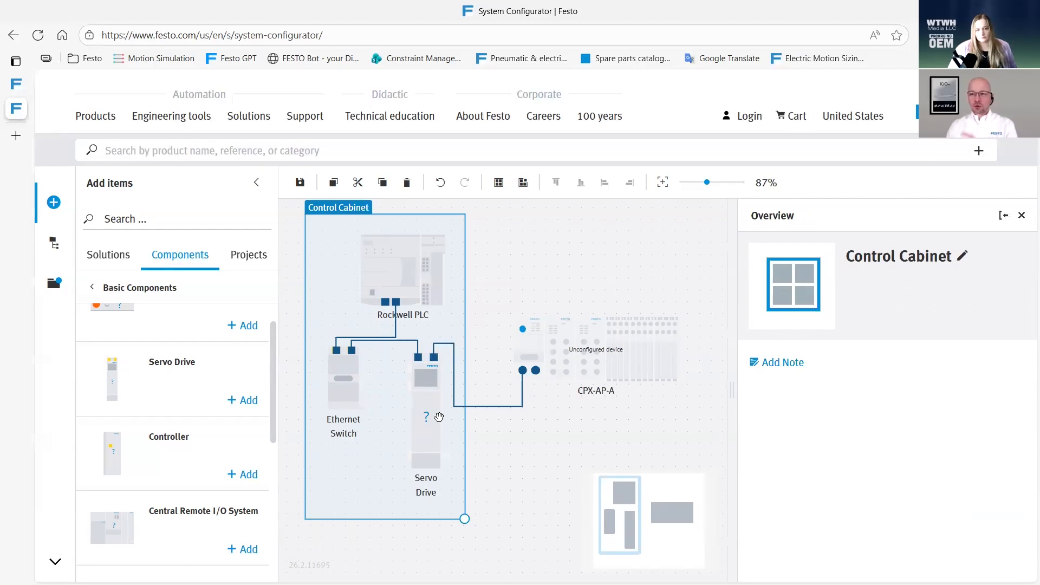
pyautogui.moveTo(468, 235); pyautogui.dragTo(467, 241)
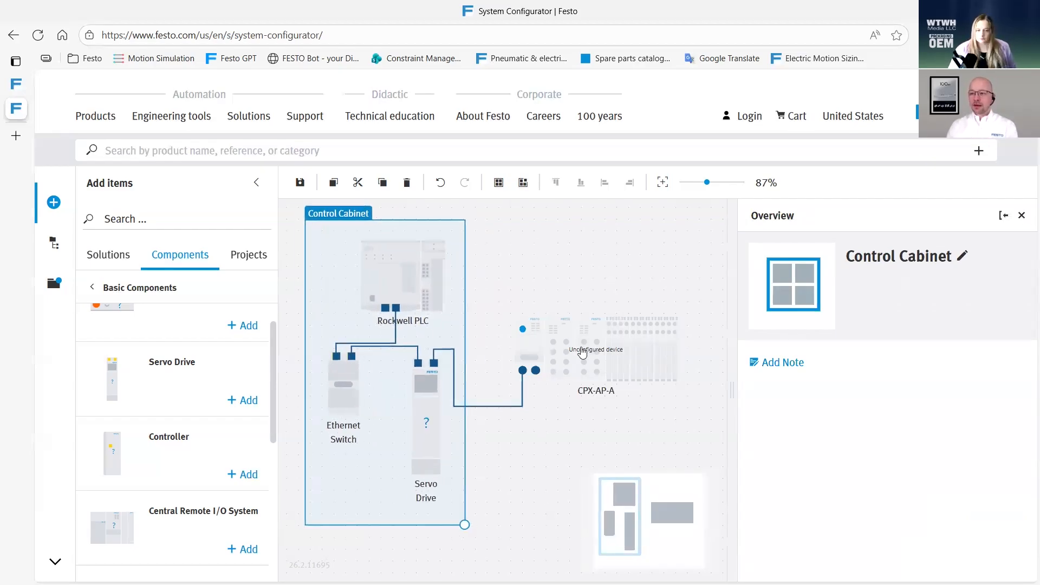
# Run the sizing assistant for the Servo Drive using the General linear load case under Linear Movement, keeping the default application parameters
pyautogui.click(610, 338)
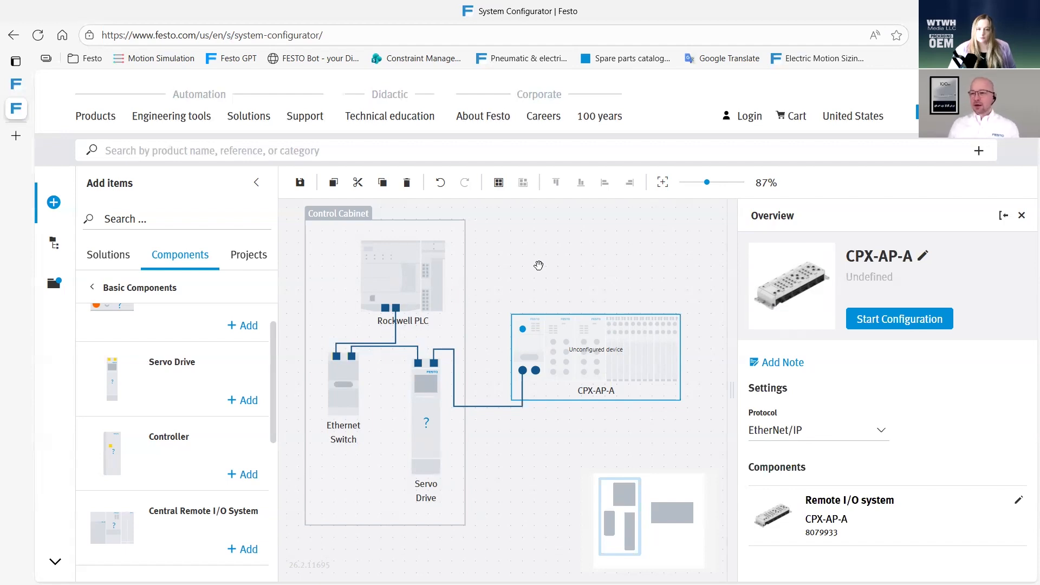
pyautogui.click(426, 454)
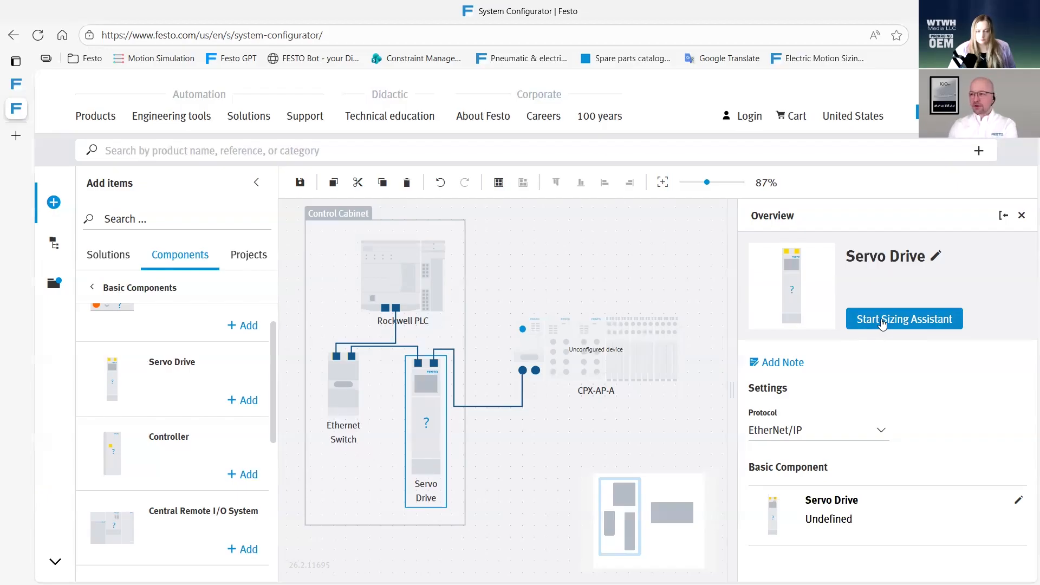
pyautogui.click(882, 324)
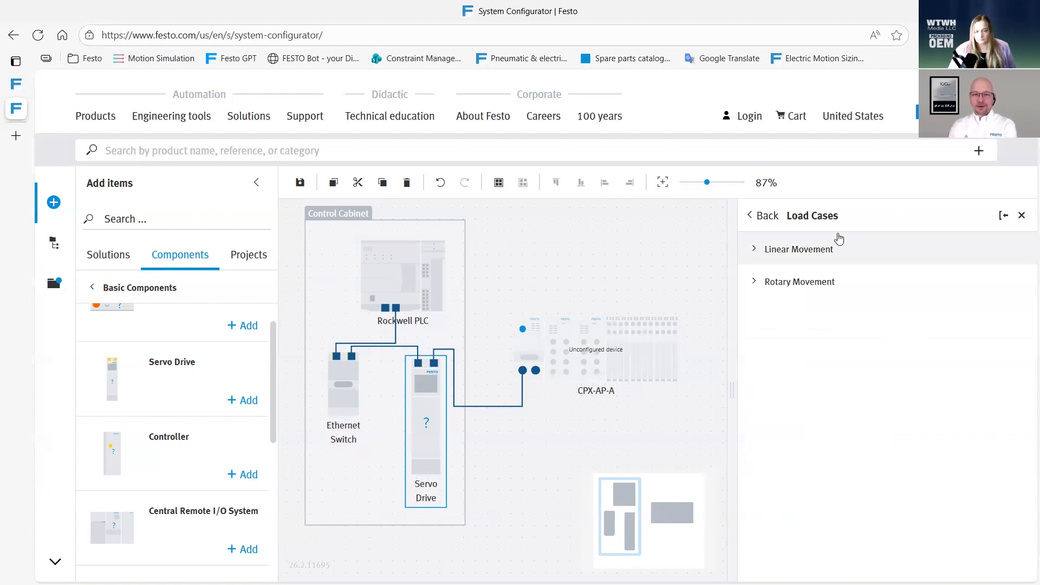
pyautogui.click(1003, 217)
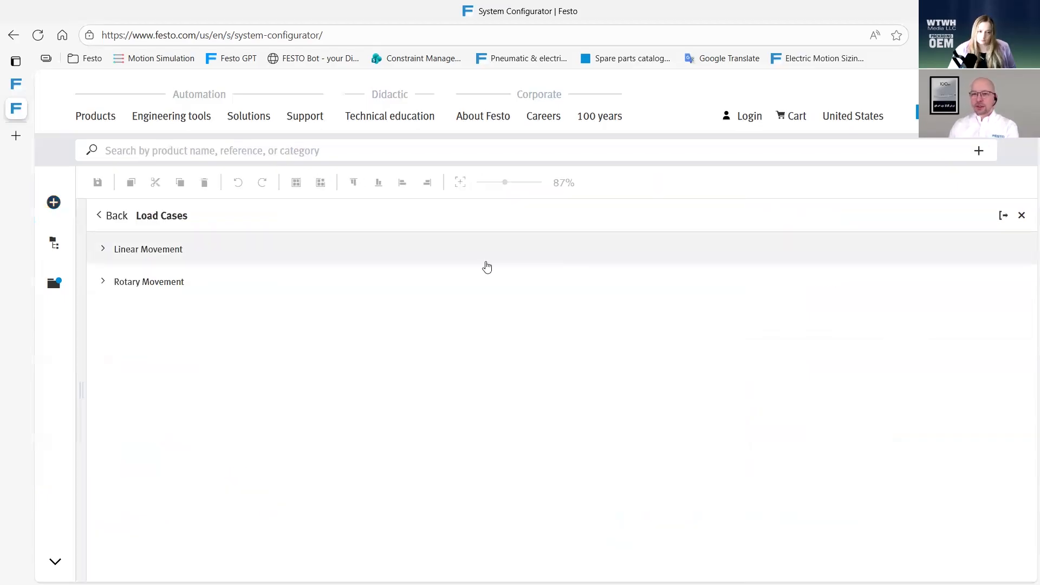
pyautogui.click(154, 253)
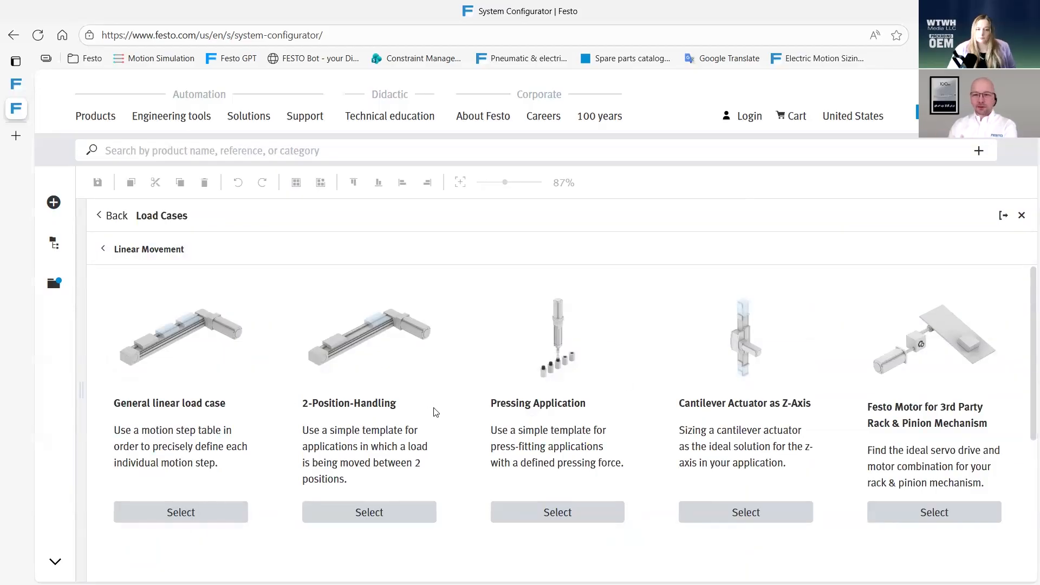
pyautogui.click(206, 515)
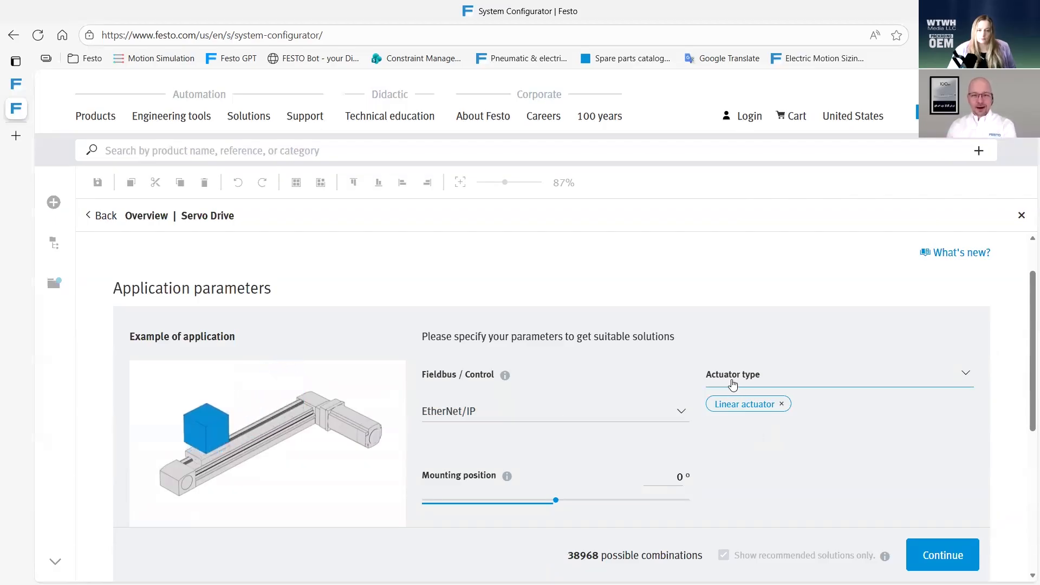
pyautogui.scroll(-1, 936, 512)
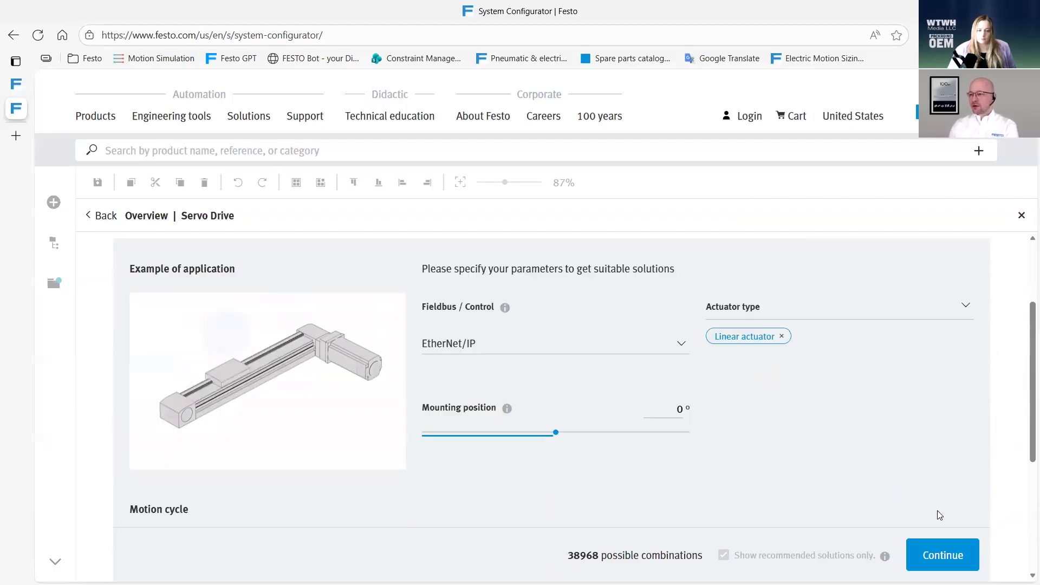
pyautogui.click(956, 559)
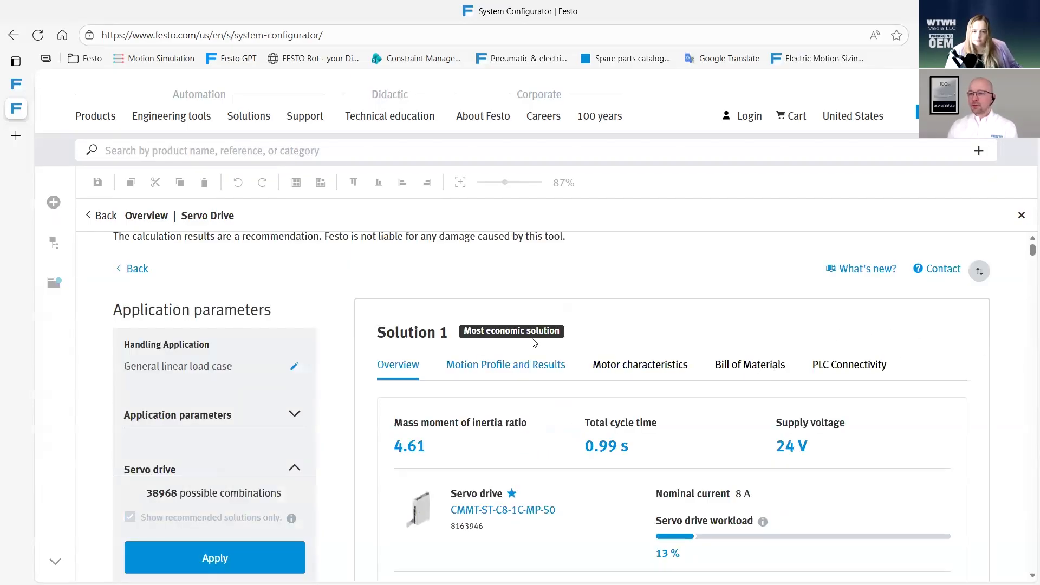
# Add Solution 1, the most economic solution, to the topology for the Servo Drive and review its component list in the layout
pyautogui.click(622, 360)
pyautogui.click(398, 365)
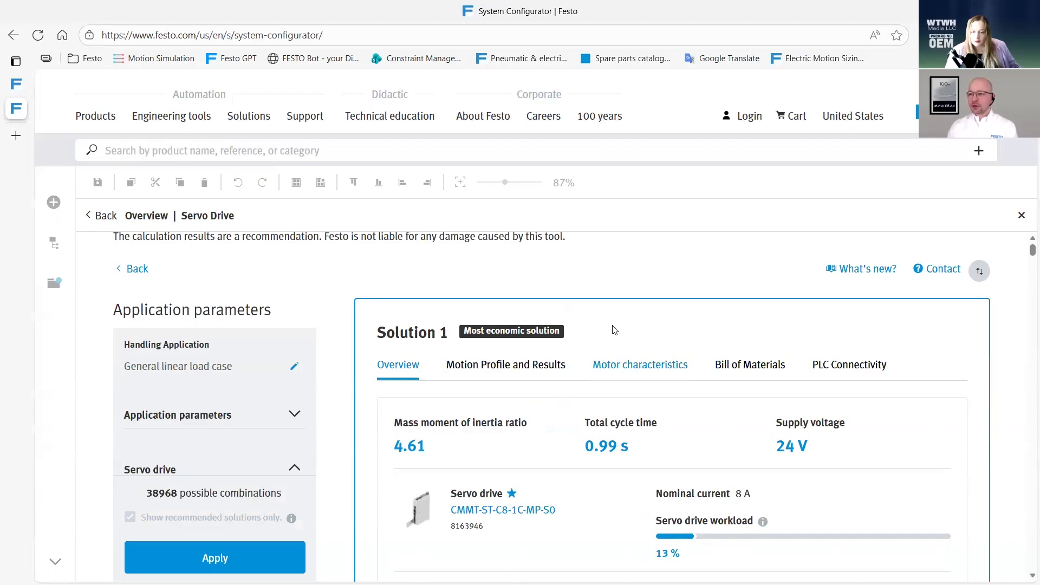
pyautogui.scroll(-1, 661, 396)
pyautogui.scroll(-4, 662, 396)
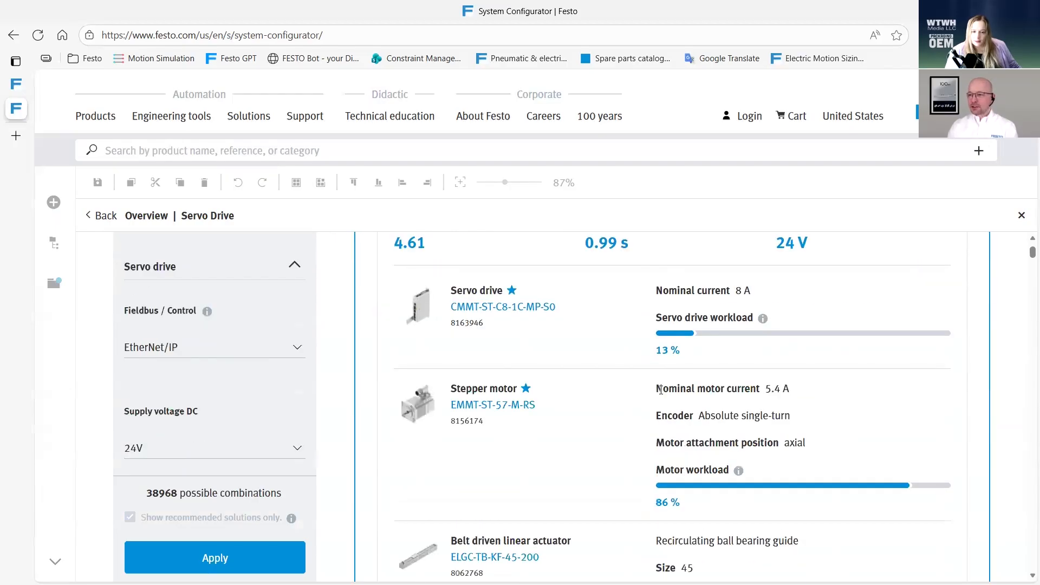
pyautogui.scroll(-4, 560, 390)
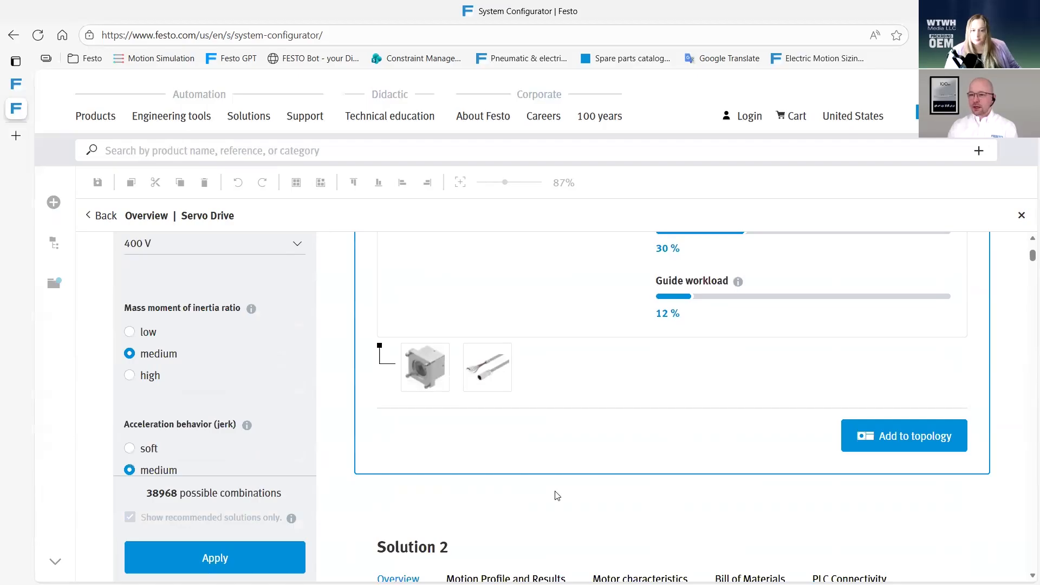
pyautogui.scroll(-8, 557, 495)
pyautogui.scroll(7, 820, 426)
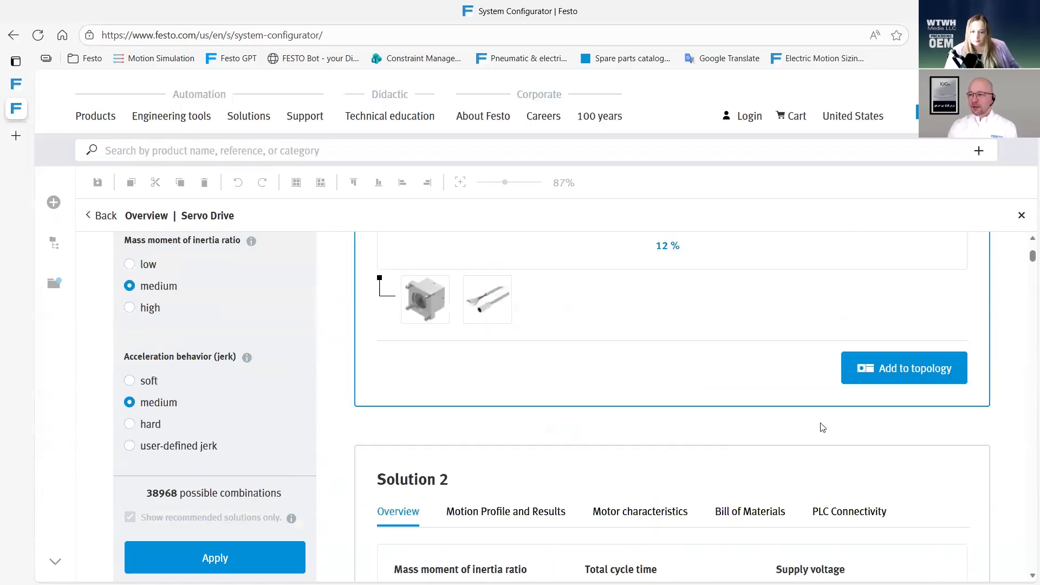
pyautogui.click(904, 370)
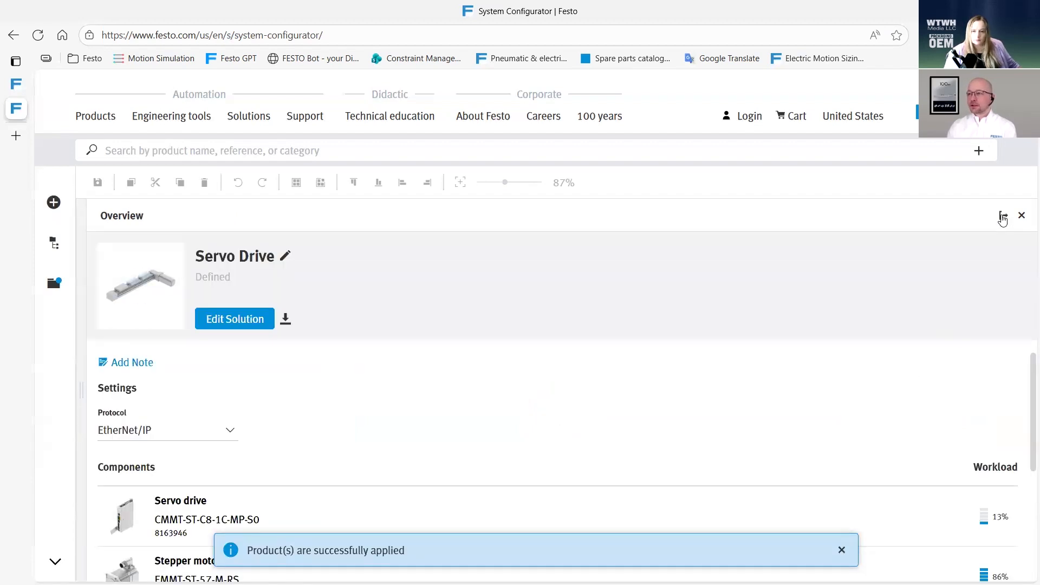
pyautogui.click(1003, 217)
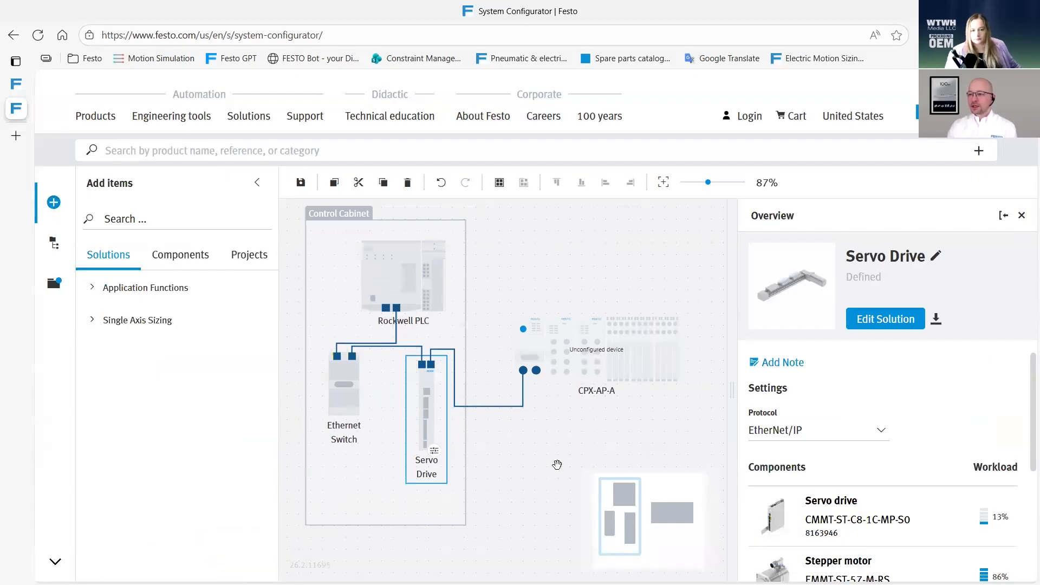
pyautogui.scroll(-3, 1025, 410)
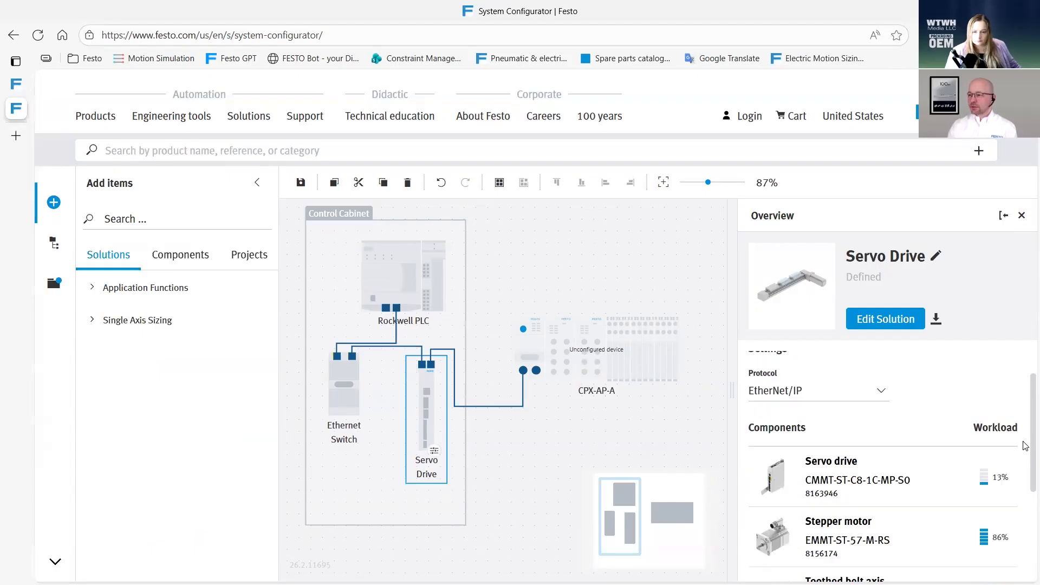
pyautogui.scroll(1, 1025, 488)
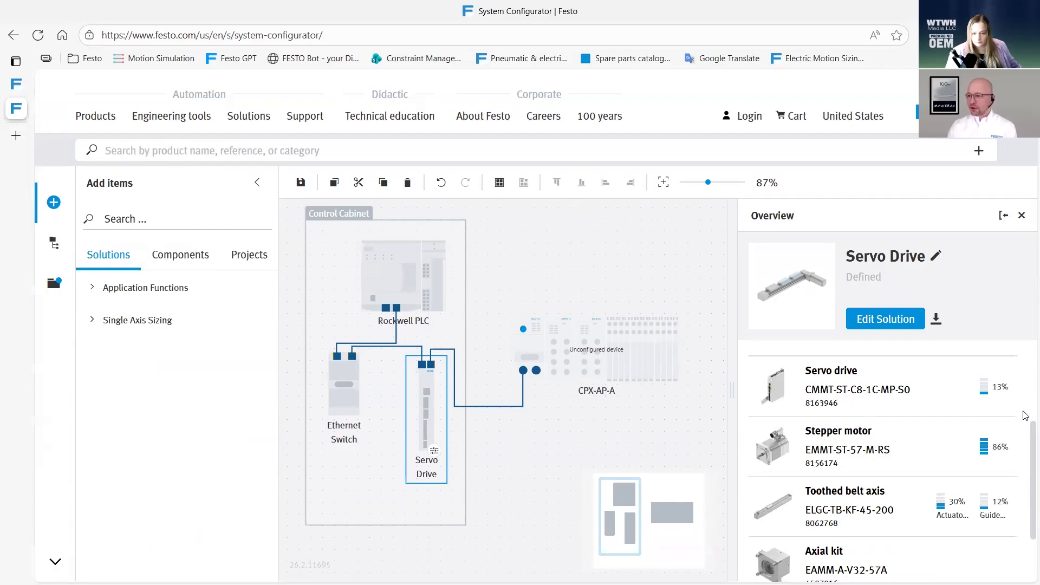
pyautogui.scroll(-2, 1025, 436)
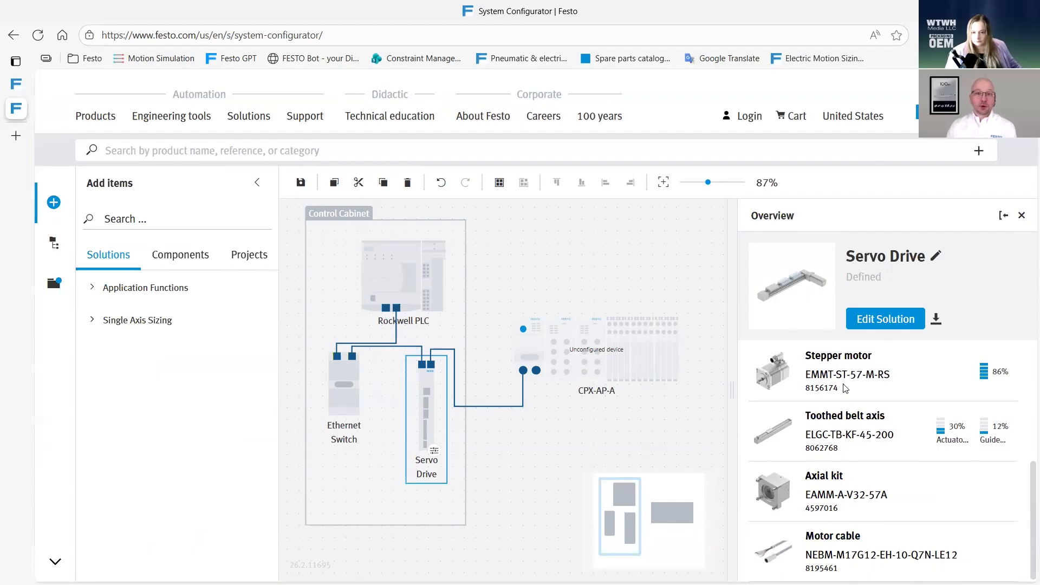
# Remove the Control Cabinet group while keeping its devices and connections
pyautogui.click(530, 463)
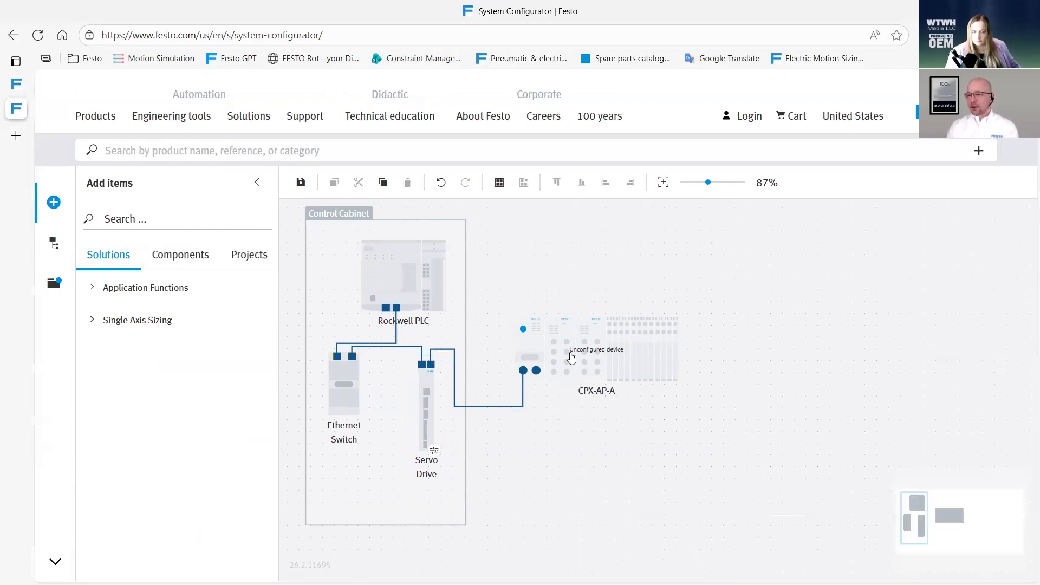
pyautogui.click(469, 239)
pyautogui.click(516, 301)
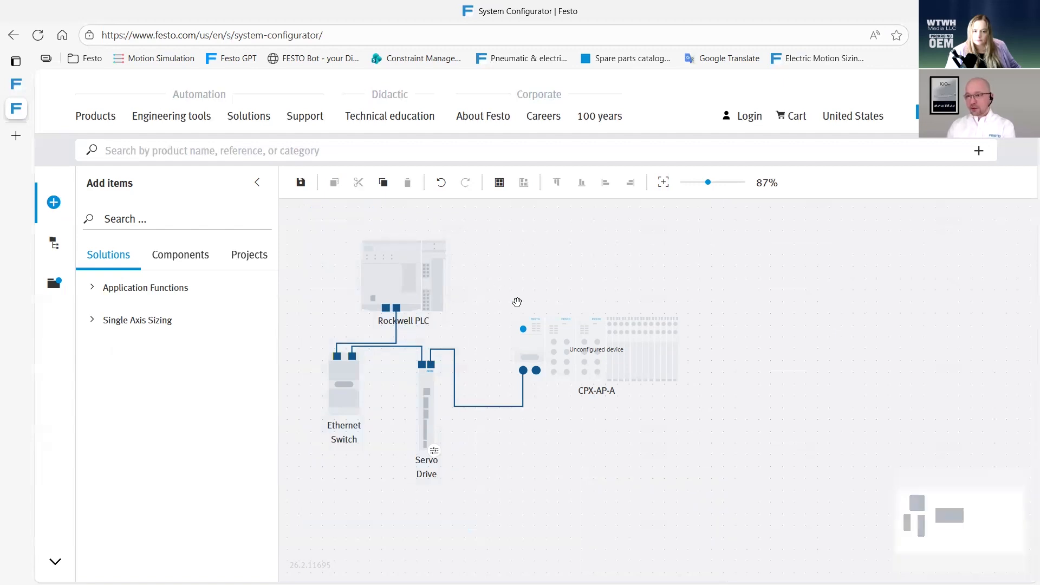
# Place a copy of the sized Servo Drive beside the original and move the CPX-AP-A further right to make room
pyautogui.click(435, 407)
pyautogui.hotkey('ctrl', 'c')
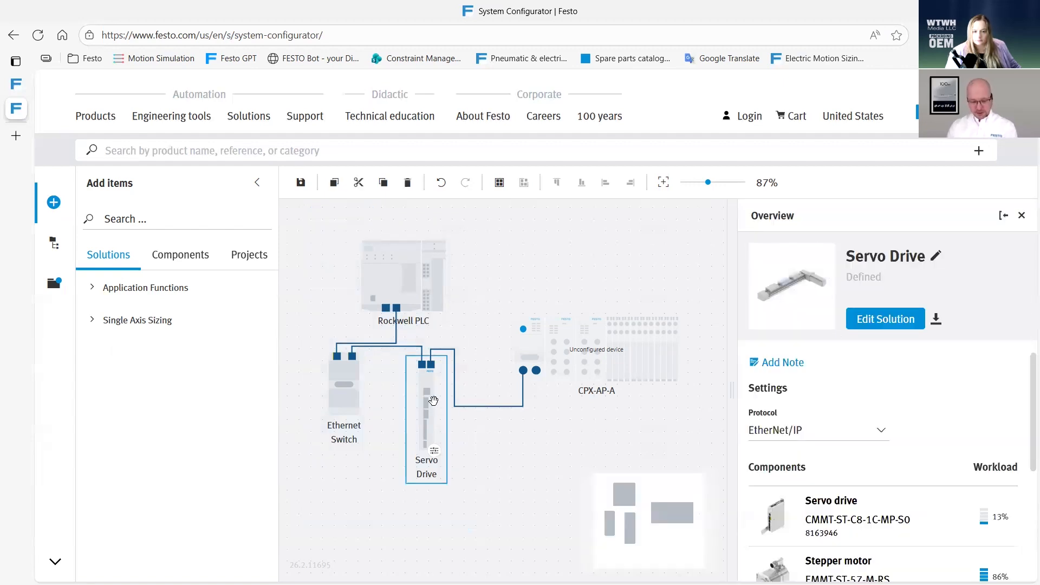
pyautogui.hotkey('ctrl', 'v')
pyautogui.moveTo(489, 477)
pyautogui.mouseDown()
pyautogui.moveTo(469, 387)
pyautogui.moveTo(490, 464)
pyautogui.mouseUp()
pyautogui.moveTo(677, 324); pyautogui.dragTo(793, 300)
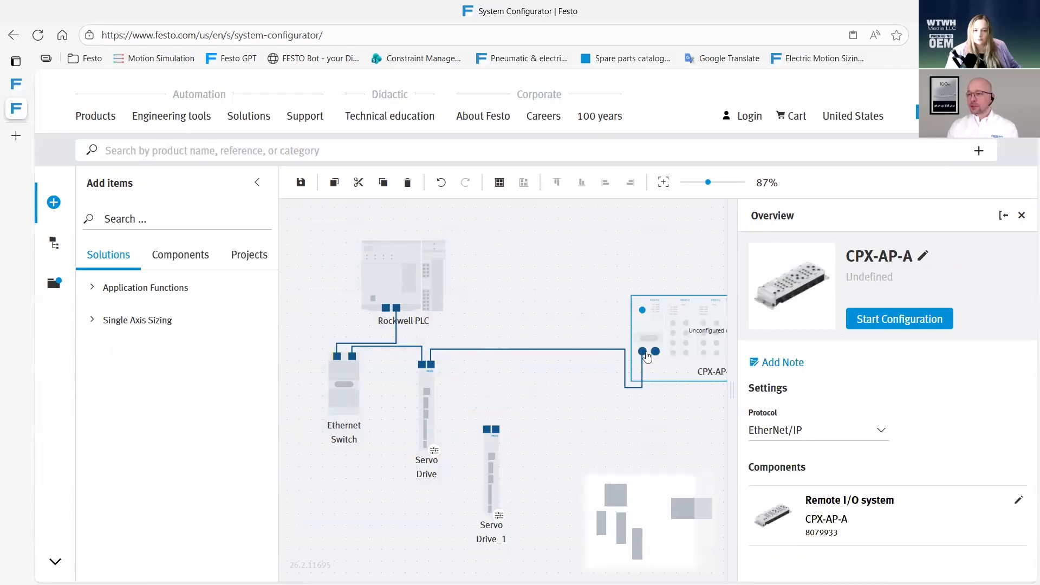
# Delete the connection between the original Servo Drive and the CPX-AP-A, and align the copied drive level with the original
pyautogui.click(581, 387)
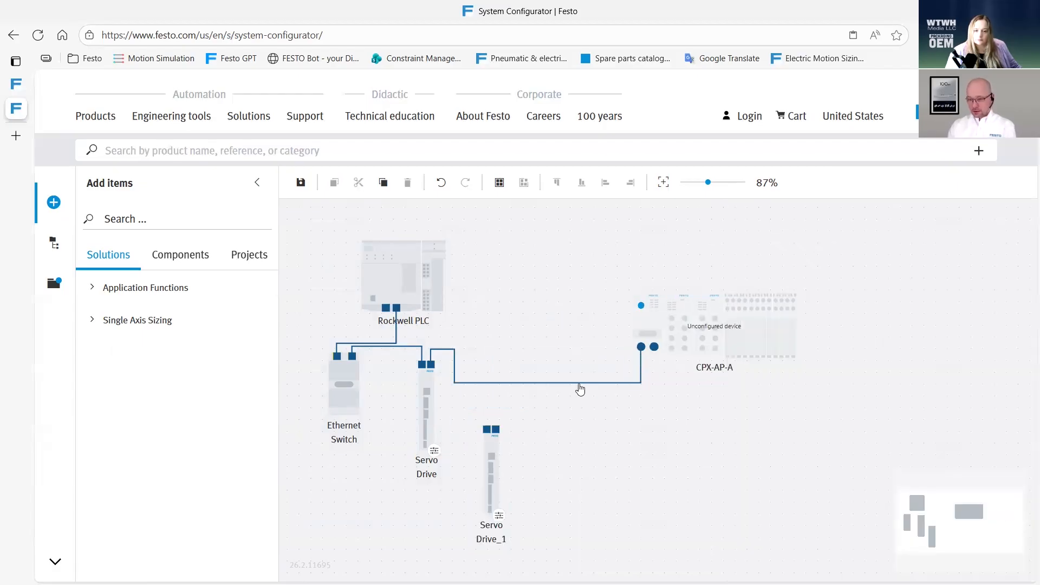
pyautogui.click(578, 385)
pyautogui.press('Delete')
pyautogui.moveTo(497, 461); pyautogui.dragTo(518, 400)
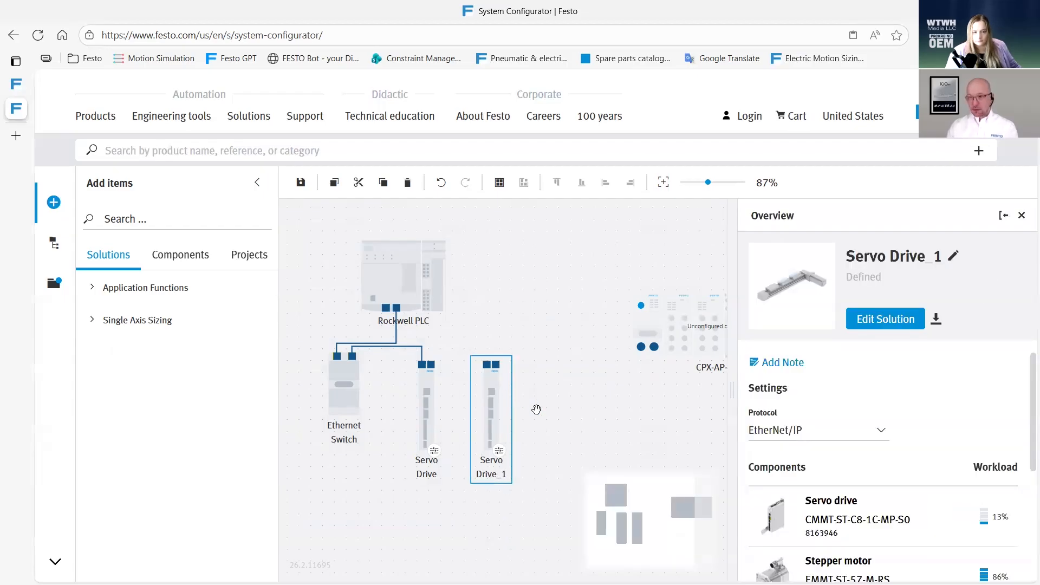
# Place another Servo Drive copy right of the first copy and daisy-chain all three drives to the CPX-AP-A's first network port
pyautogui.click(536, 409)
pyautogui.hotkey('ctrl', 'v')
pyautogui.moveTo(557, 406)
pyautogui.mouseDown()
pyautogui.moveTo(542, 422)
pyautogui.moveTo(559, 413)
pyautogui.mouseUp()
pyautogui.moveTo(490, 414)
pyautogui.mouseDown()
pyautogui.moveTo(474, 412)
pyautogui.moveTo(489, 418)
pyautogui.mouseUp()
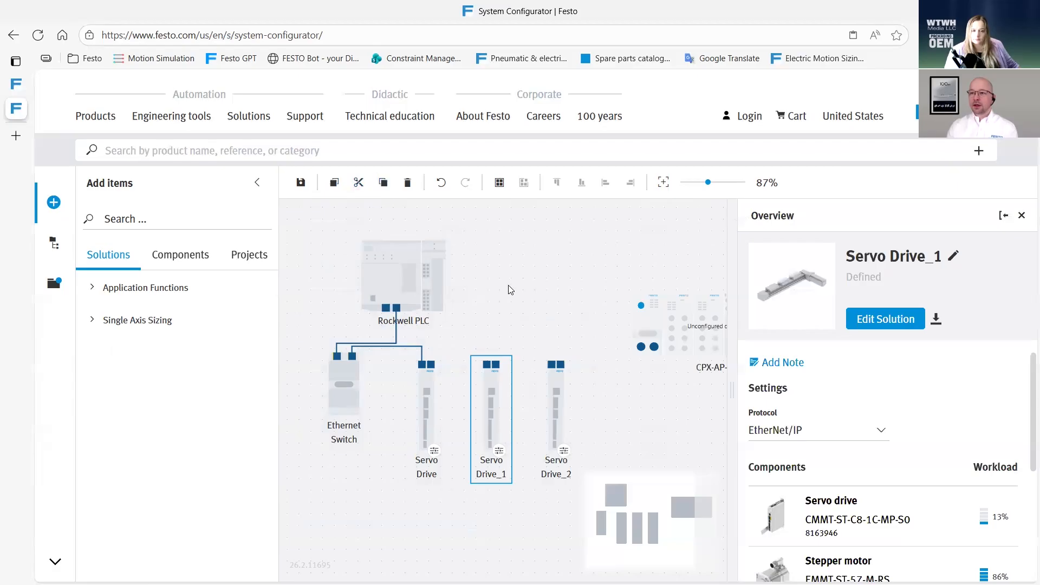
pyautogui.moveTo(430, 364)
pyautogui.mouseDown()
pyautogui.moveTo(548, 367)
pyautogui.moveTo(641, 347)
pyautogui.mouseUp()
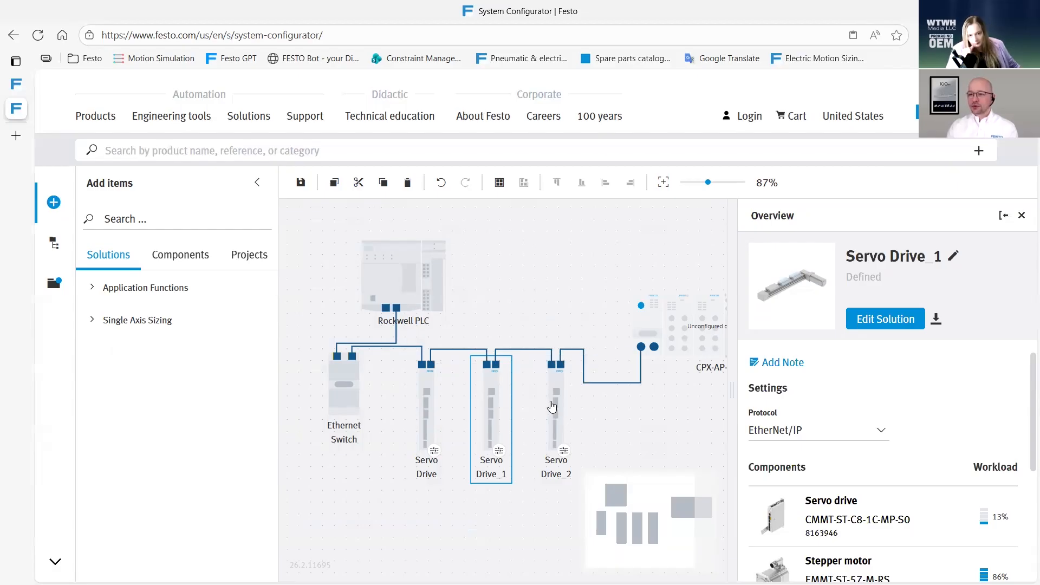
pyautogui.moveTo(498, 416)
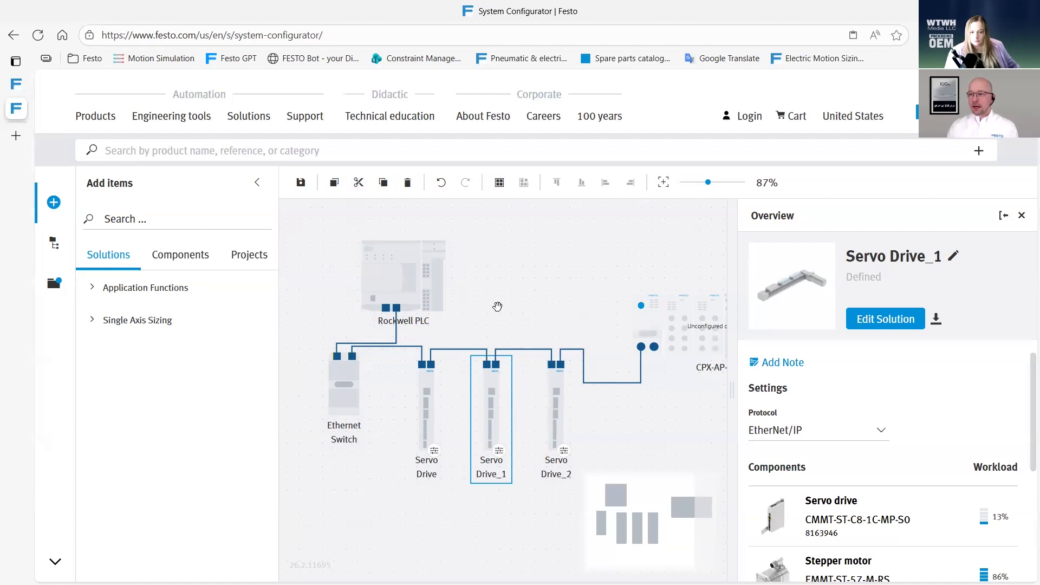
# Group the Rockwell PLC, Ethernet Switch and all three Servo Drives together
pyautogui.click(324, 237)
pyautogui.moveTo(298, 219); pyautogui.dragTo(604, 493)
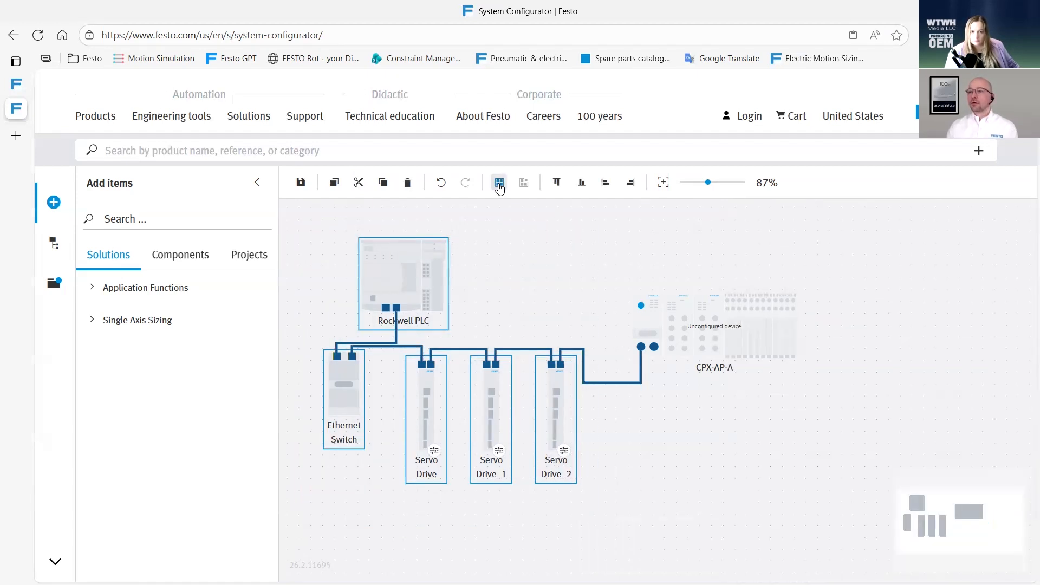
pyautogui.click(499, 184)
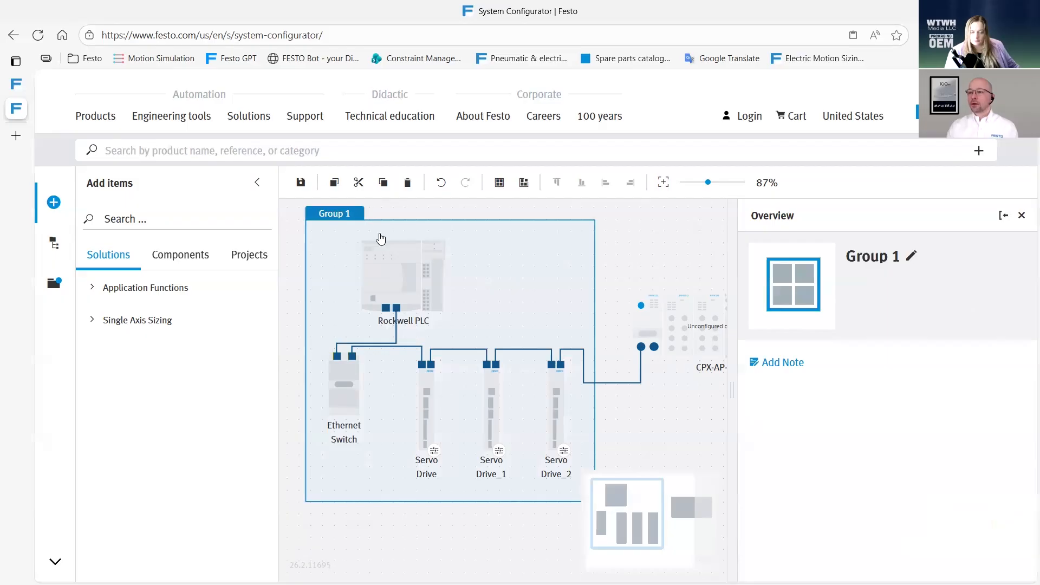
# Rename the group containing the PLC, switch and servo drives as Cabinet
pyautogui.doubleClick(344, 213)
pyautogui.write('Cabinet')
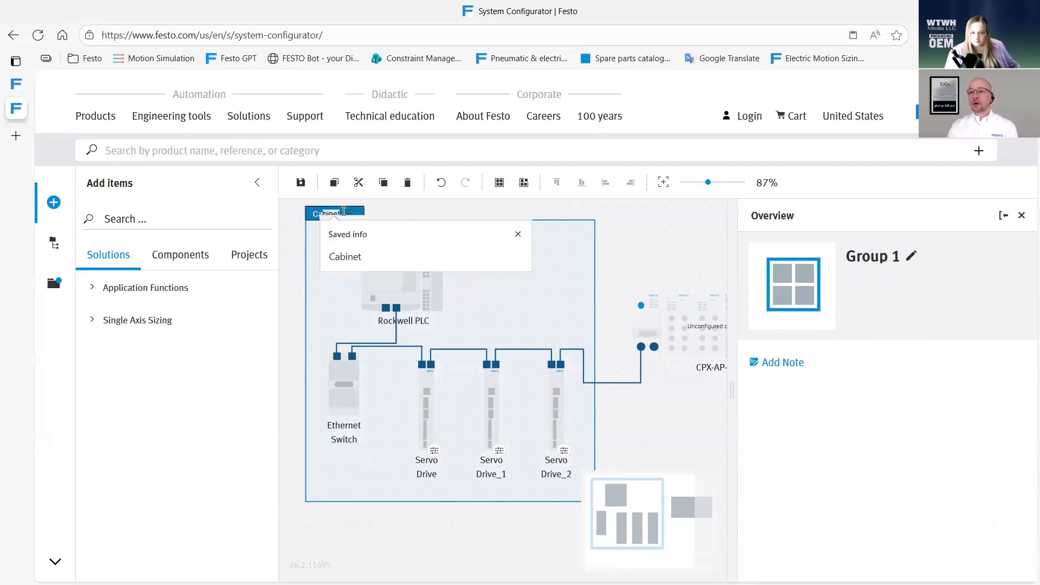
pyautogui.press('Return')
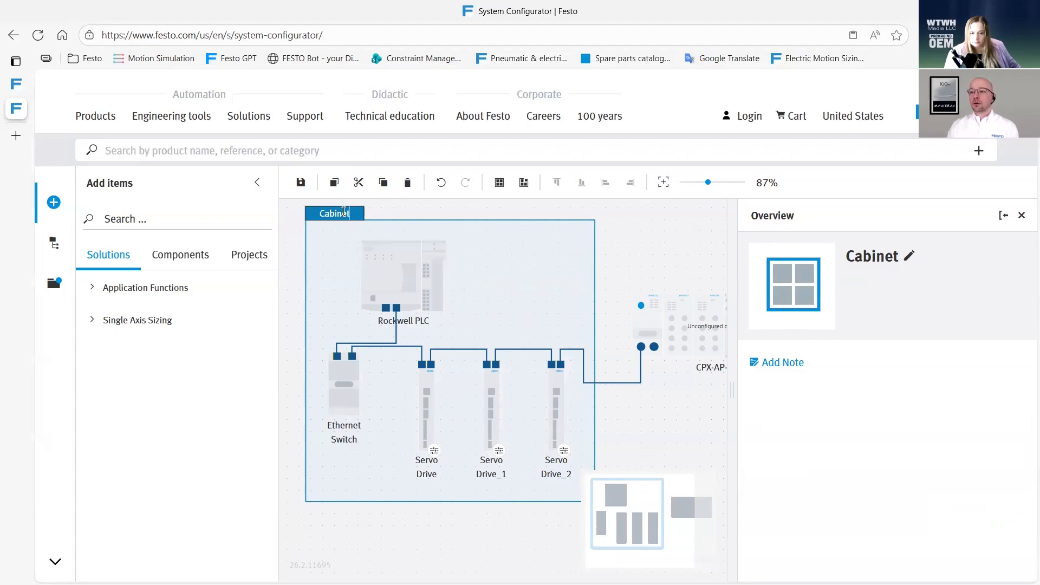
pyautogui.click(643, 248)
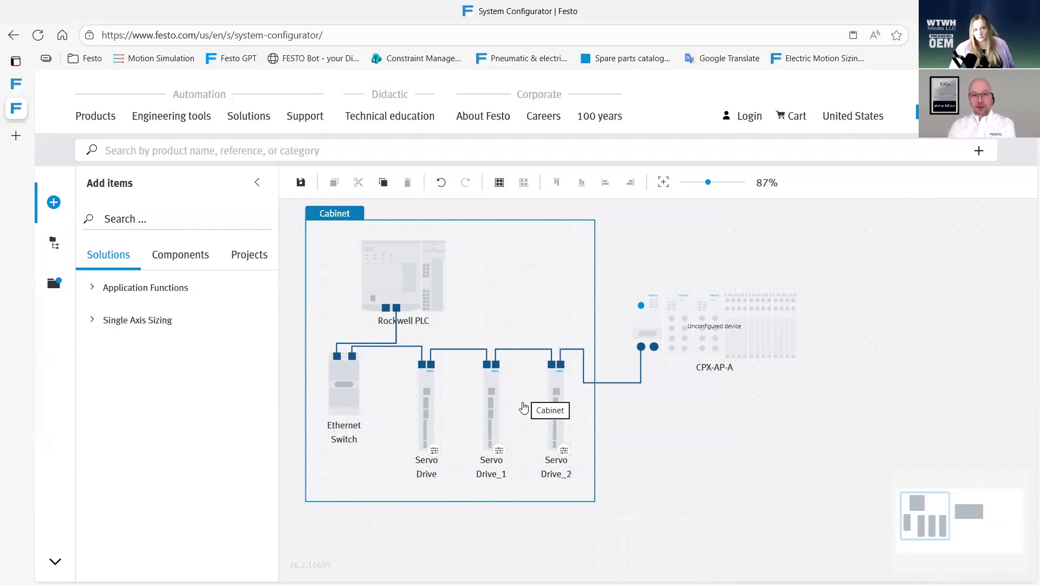
pyautogui.click(433, 419)
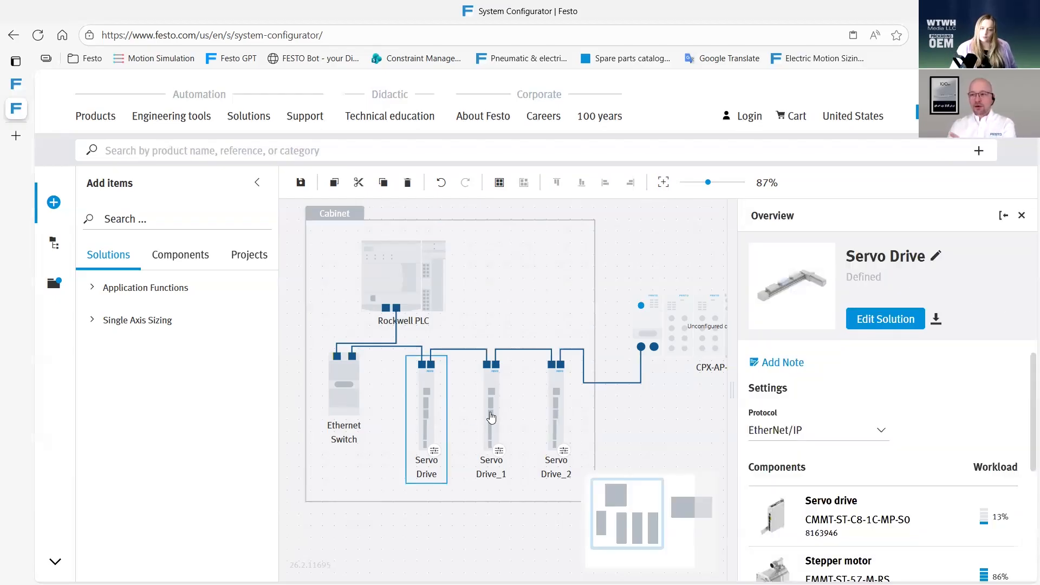
pyautogui.click(506, 417)
pyautogui.click(560, 416)
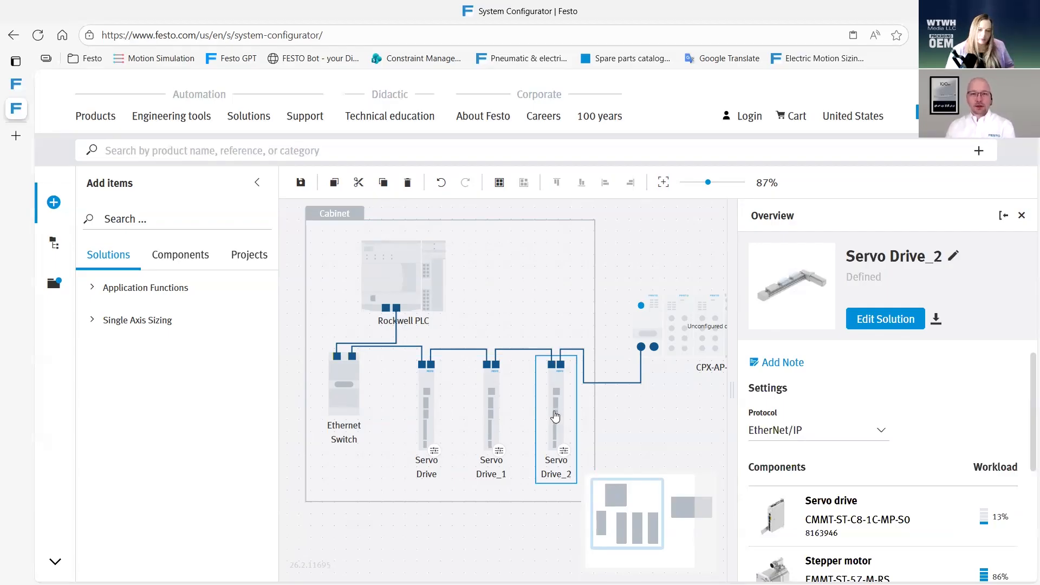
# Start the configuration of the CPX-AP-A remote I/O system and unpin the configurator's header
pyautogui.click(688, 317)
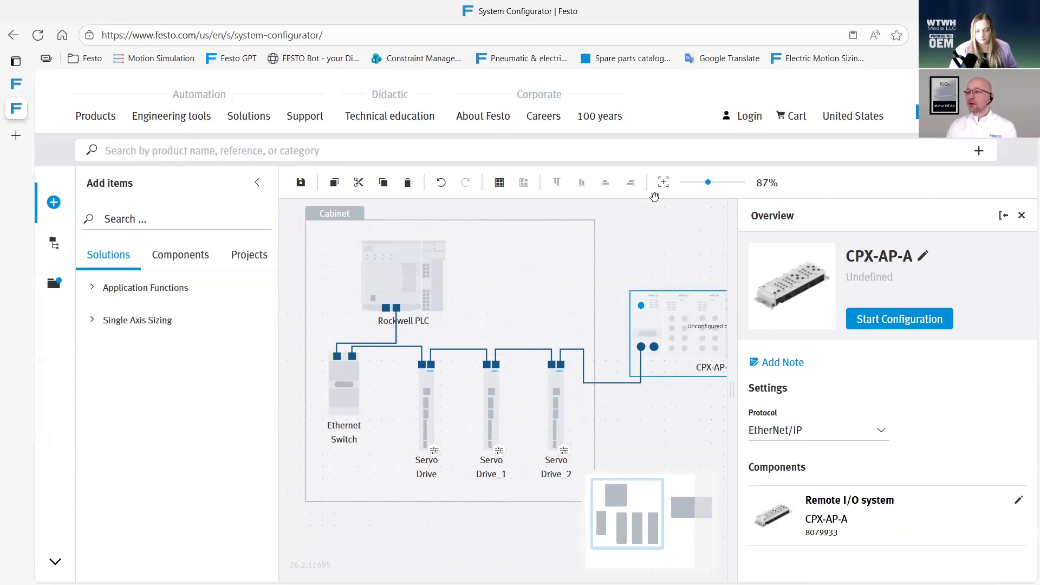
pyautogui.click(664, 182)
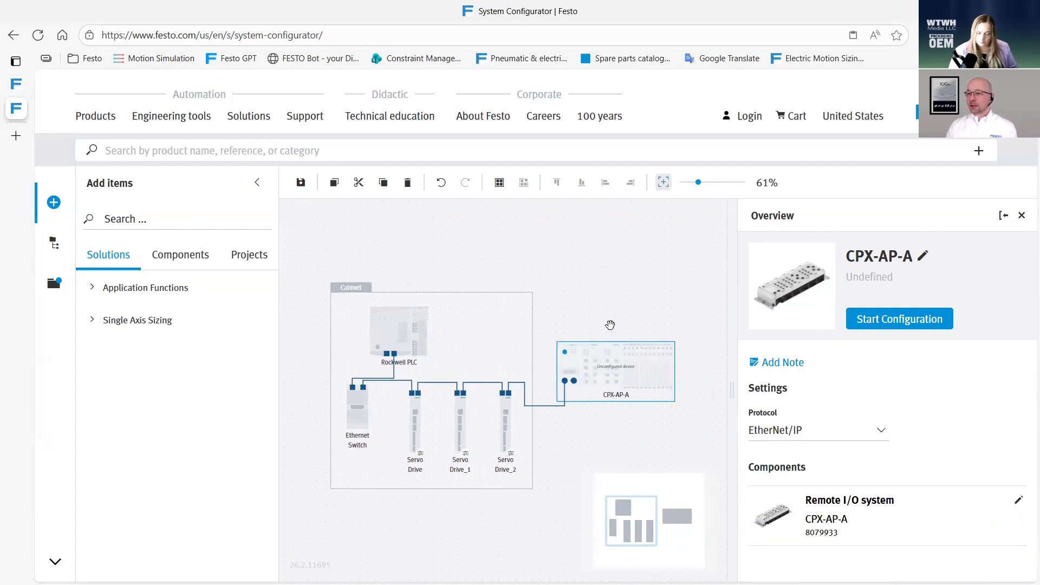
pyautogui.scroll(2, 616, 367)
pyautogui.scroll(2, 616, 367)
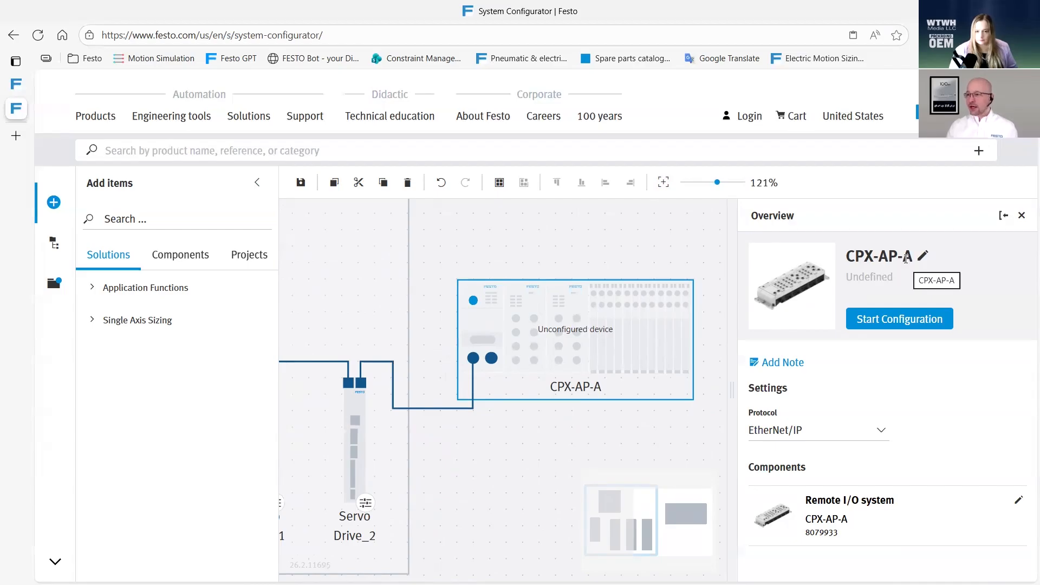
pyautogui.click(885, 324)
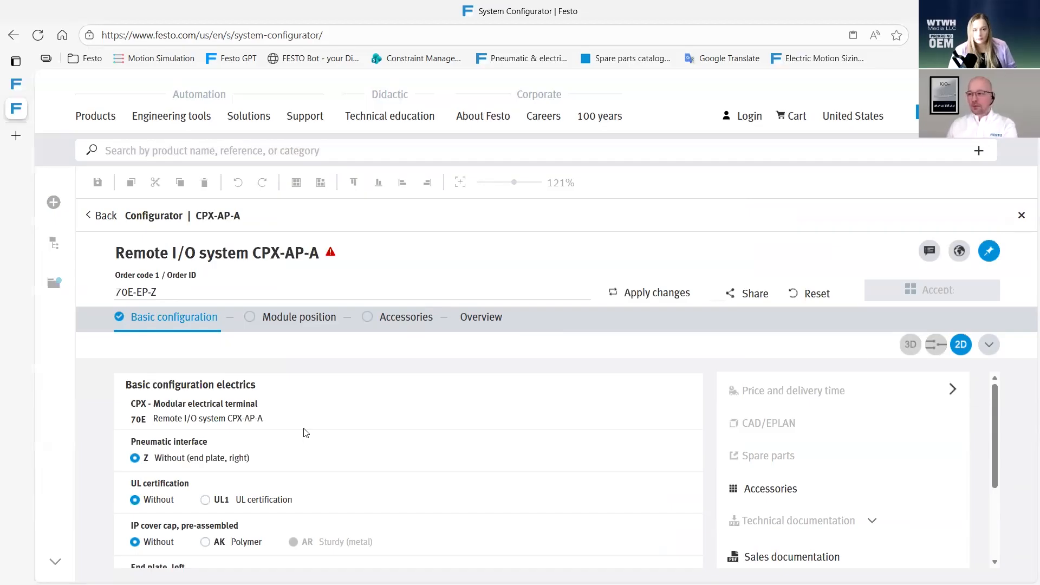
pyautogui.click(984, 258)
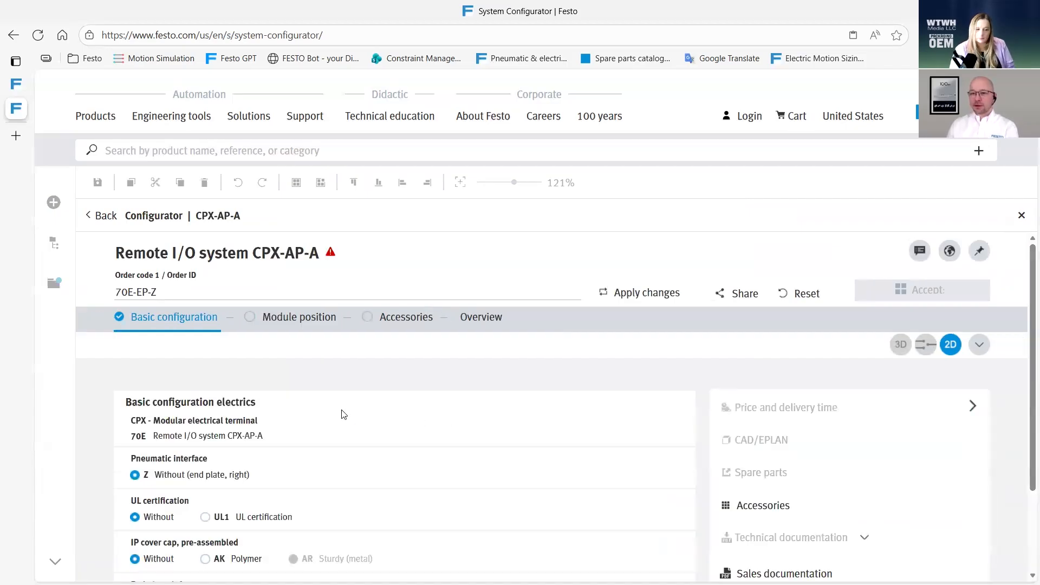
pyautogui.scroll(-2, 319, 421)
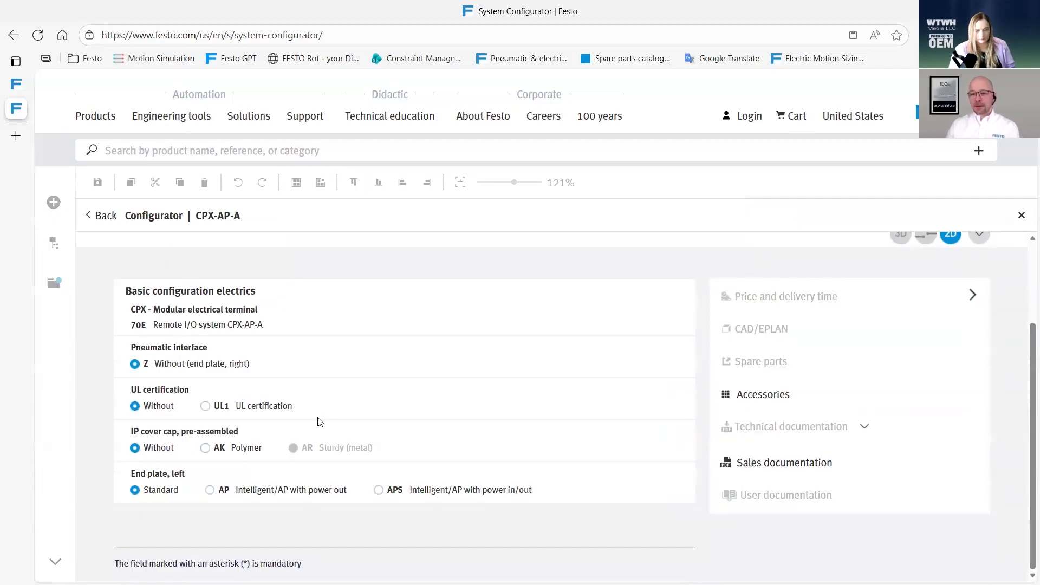
pyautogui.scroll(2, 320, 421)
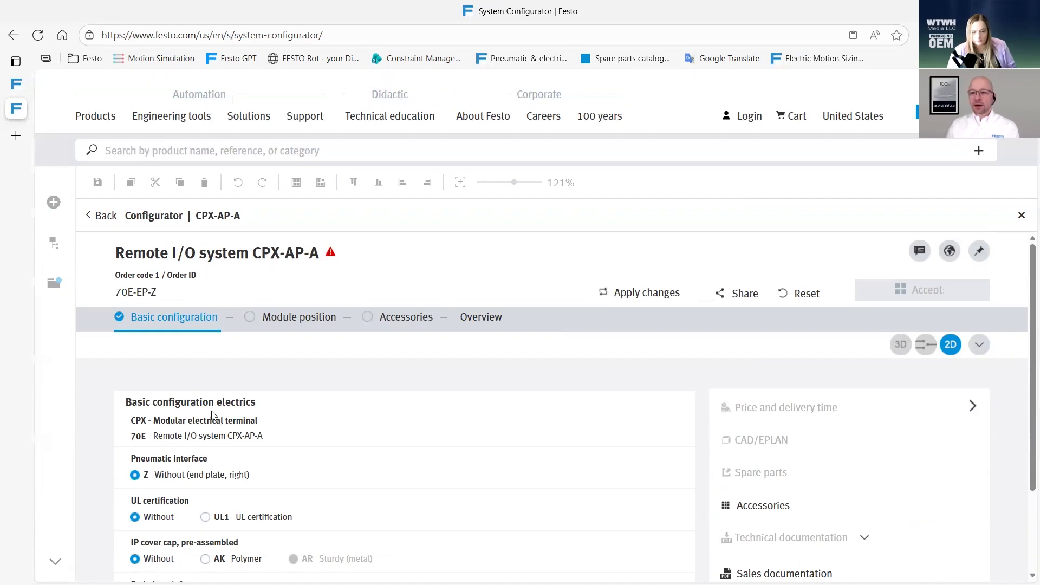
# Set the linkage of module position 1 to QS System supply M18, keeping the EtherNet/IP interface module
pyautogui.click(282, 319)
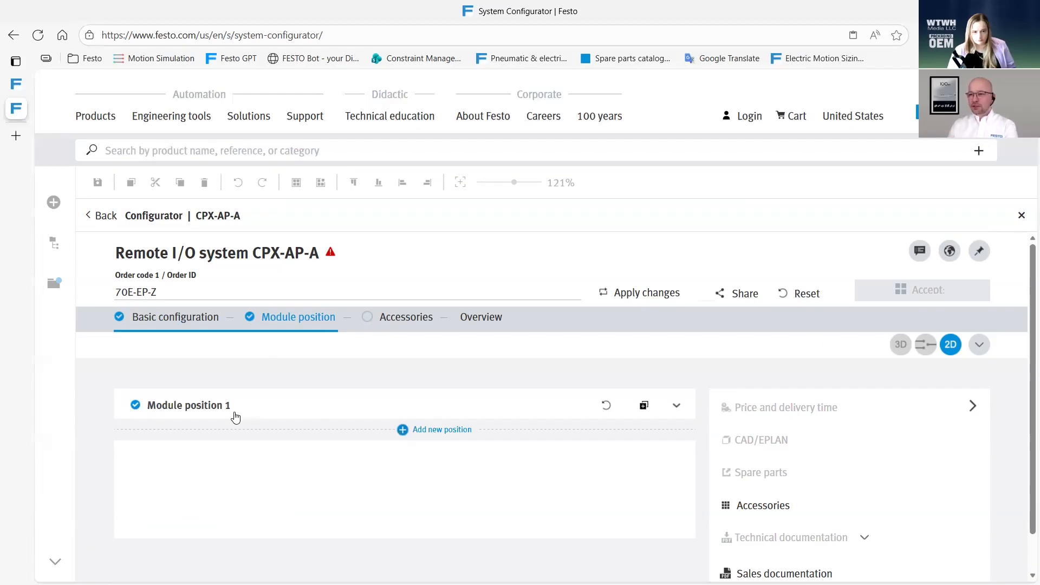
pyautogui.click(221, 405)
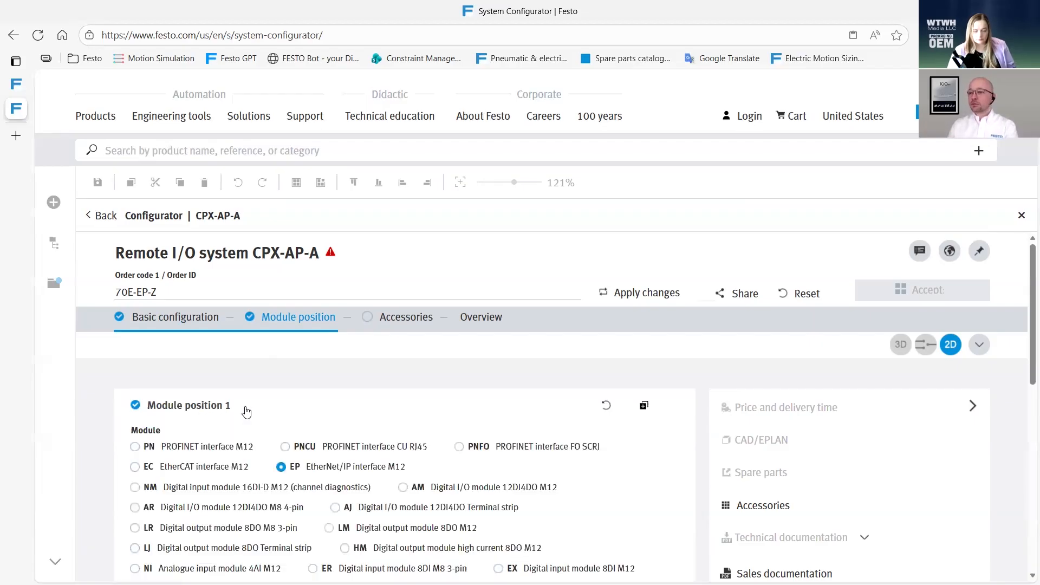
pyautogui.scroll(-3, 342, 416)
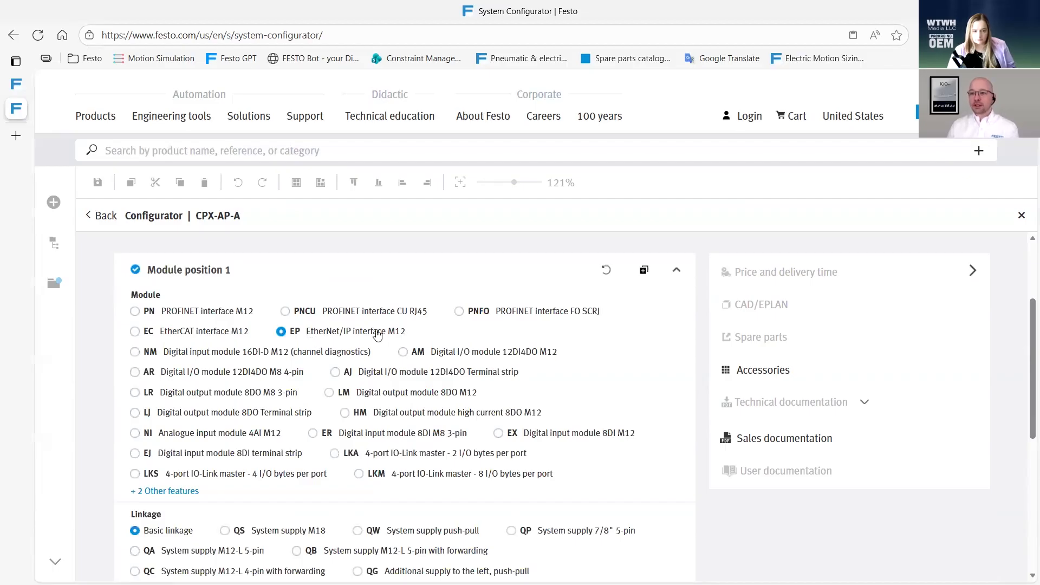
pyautogui.scroll(-1, 245, 459)
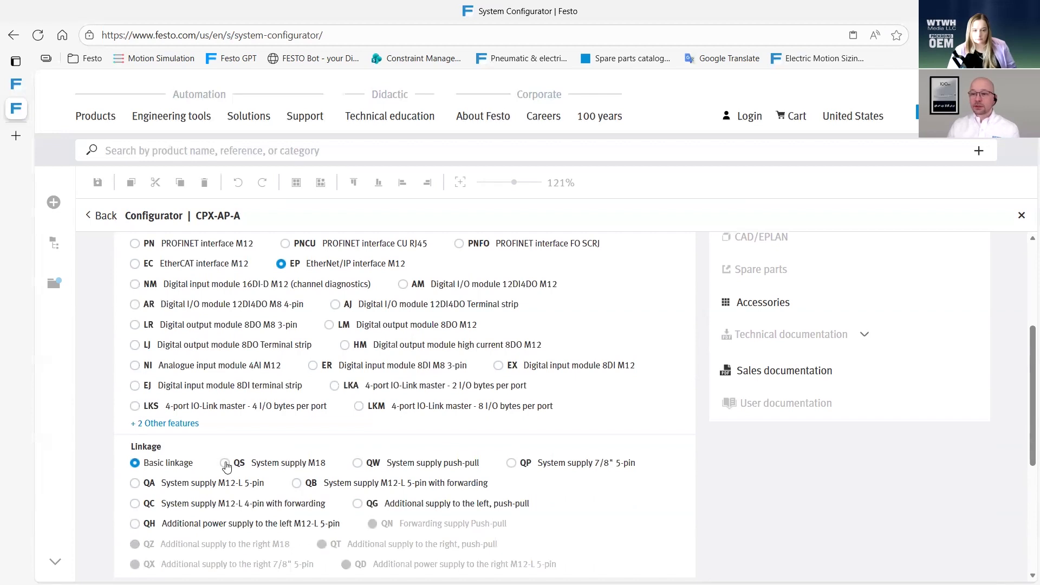
pyautogui.click(286, 463)
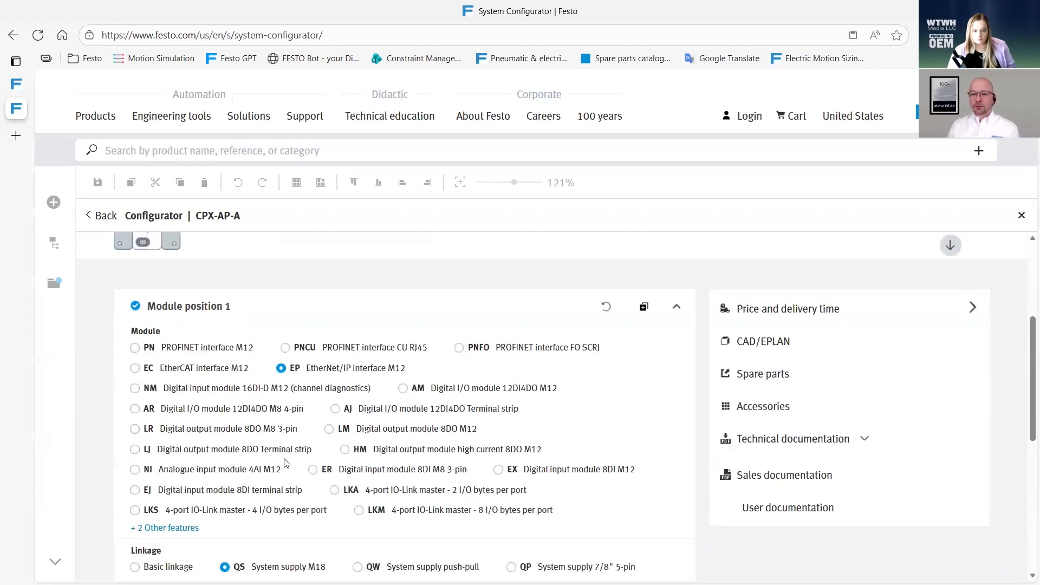
# Add module position 2 and assign it the LM Digital output module 8DO M12
pyautogui.scroll(-2, 420, 471)
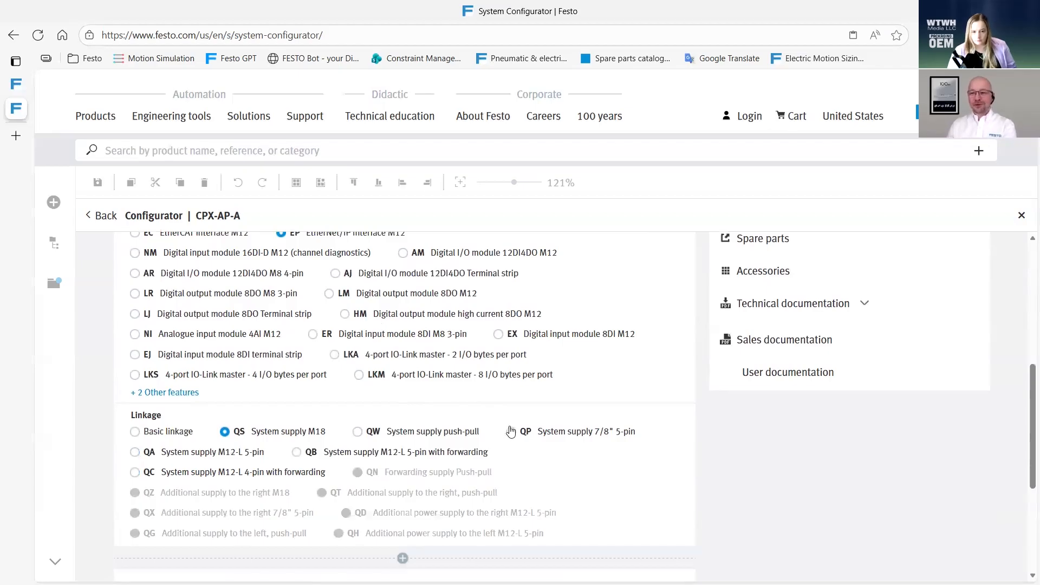
pyautogui.scroll(-1, 387, 503)
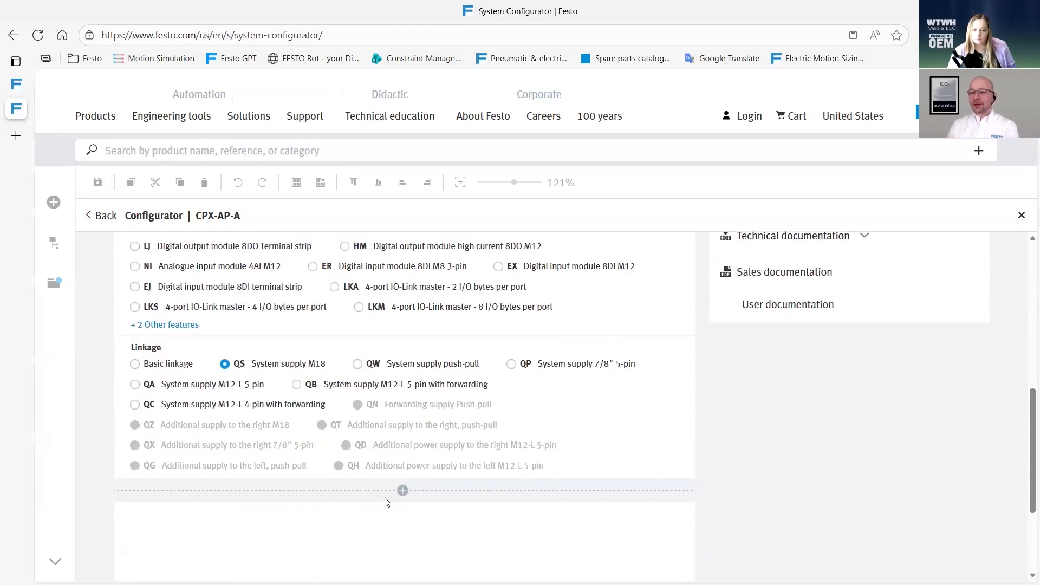
pyautogui.click(403, 490)
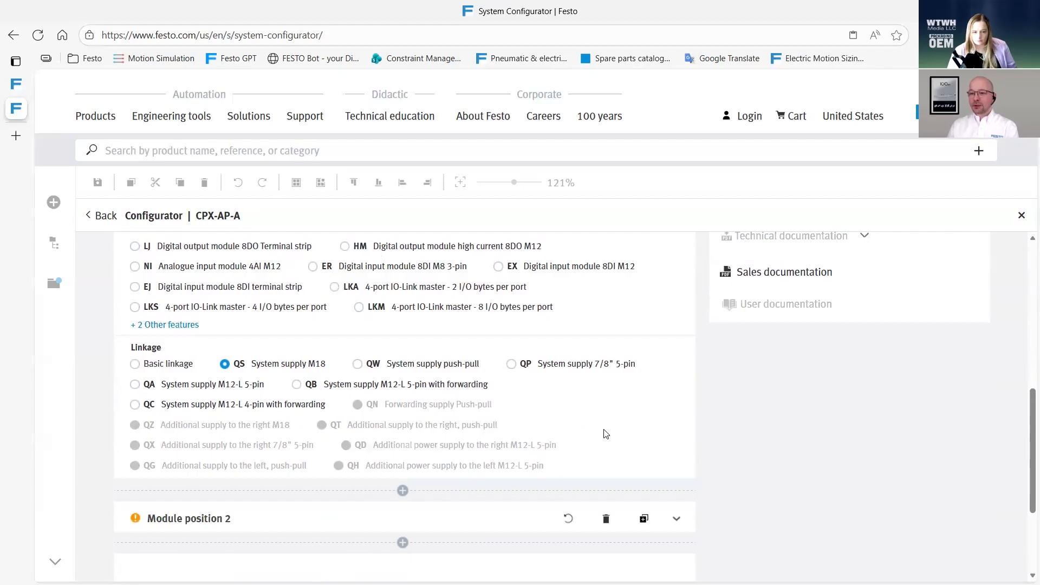
pyautogui.scroll(-2, 607, 433)
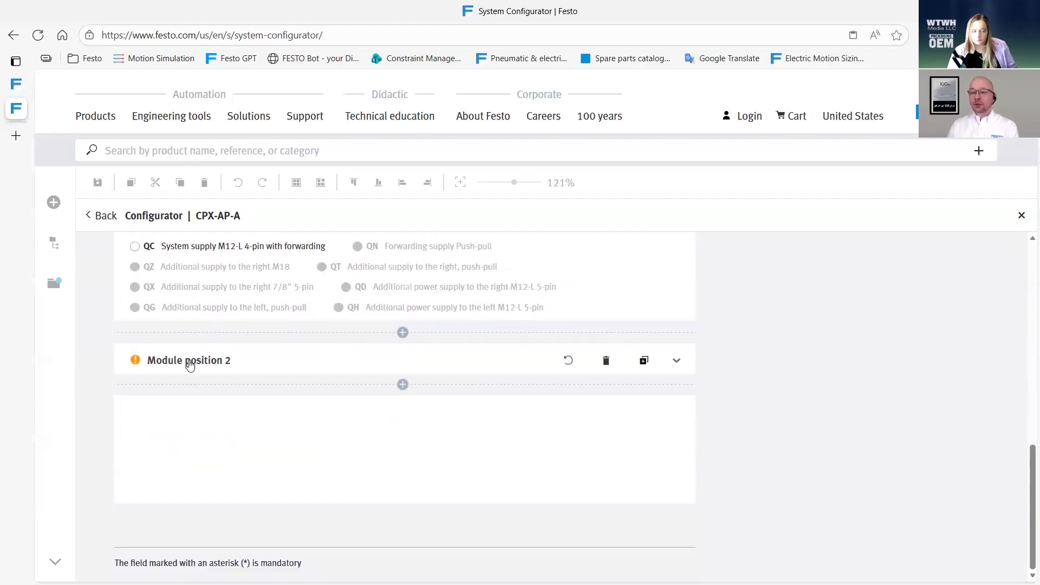
pyautogui.click(190, 361)
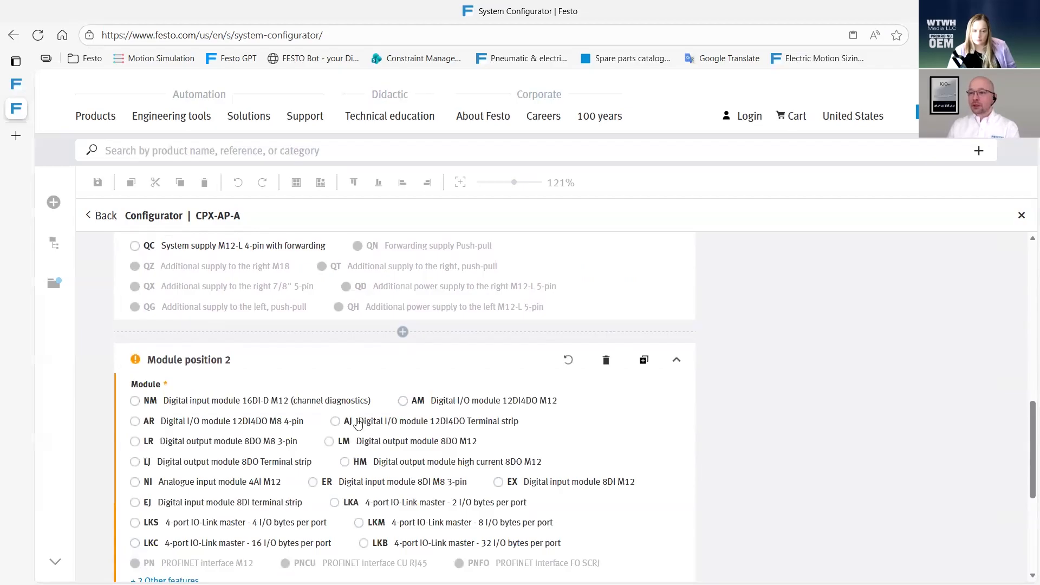
pyautogui.click(329, 442)
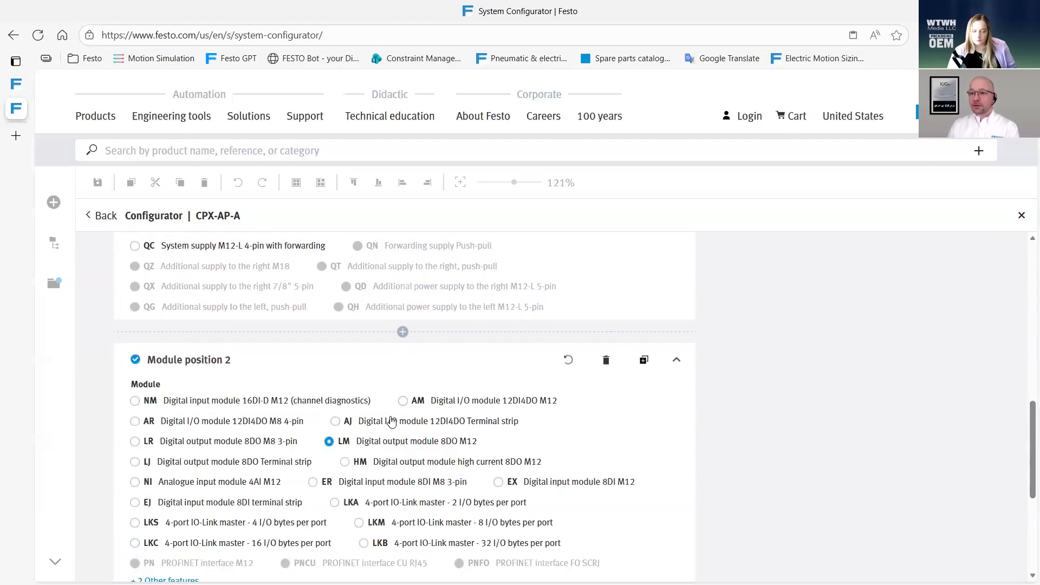
# Add module position 3 and assign it the LKA 4-port IO-Link master with 2 I/O bytes per port
pyautogui.scroll(-3, 389, 446)
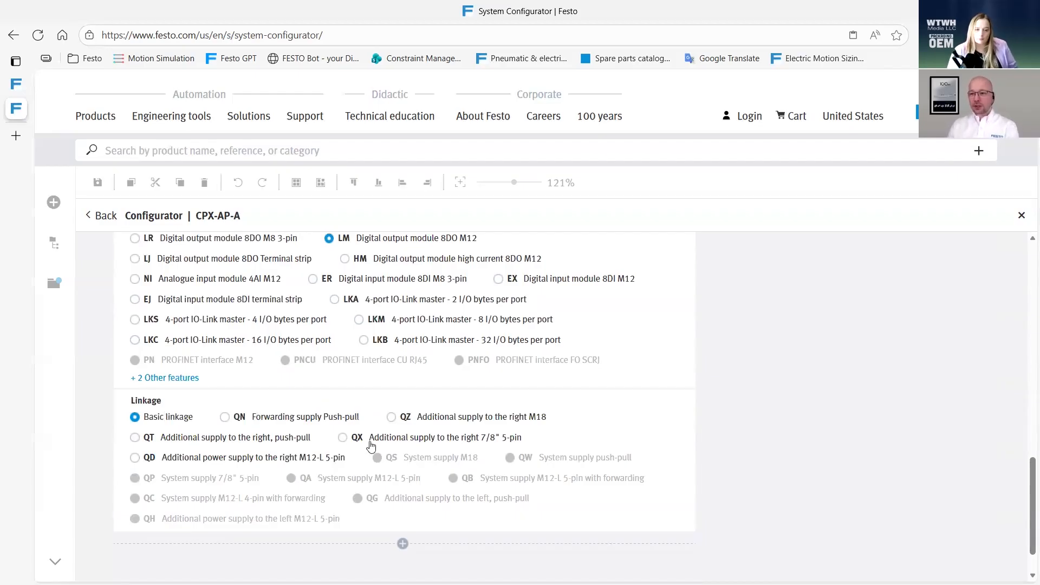
pyautogui.scroll(-1, 376, 442)
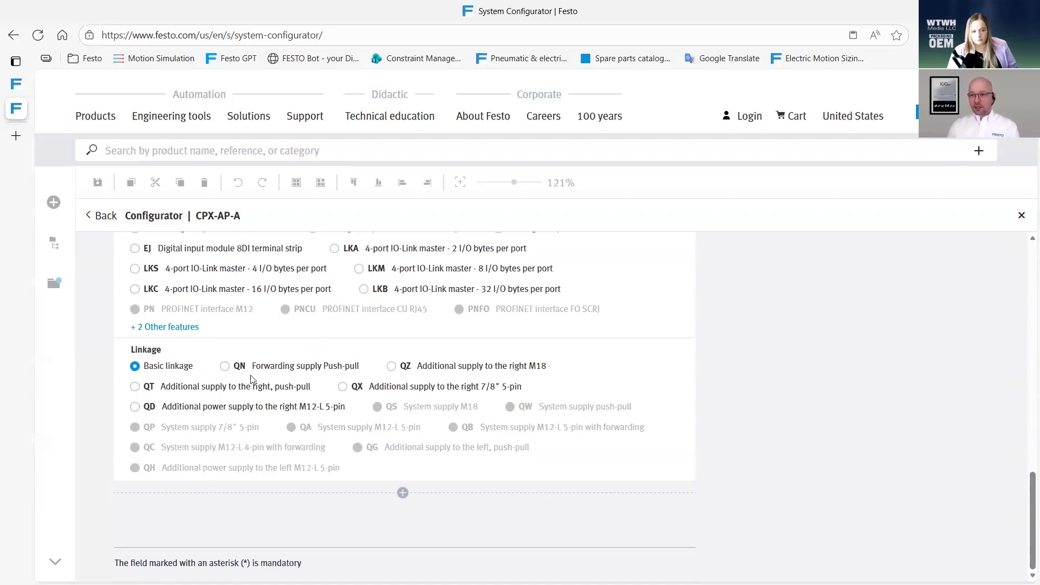
pyautogui.click(401, 493)
pyautogui.scroll(-1, 339, 486)
pyautogui.click(197, 472)
pyautogui.scroll(-3, 349, 431)
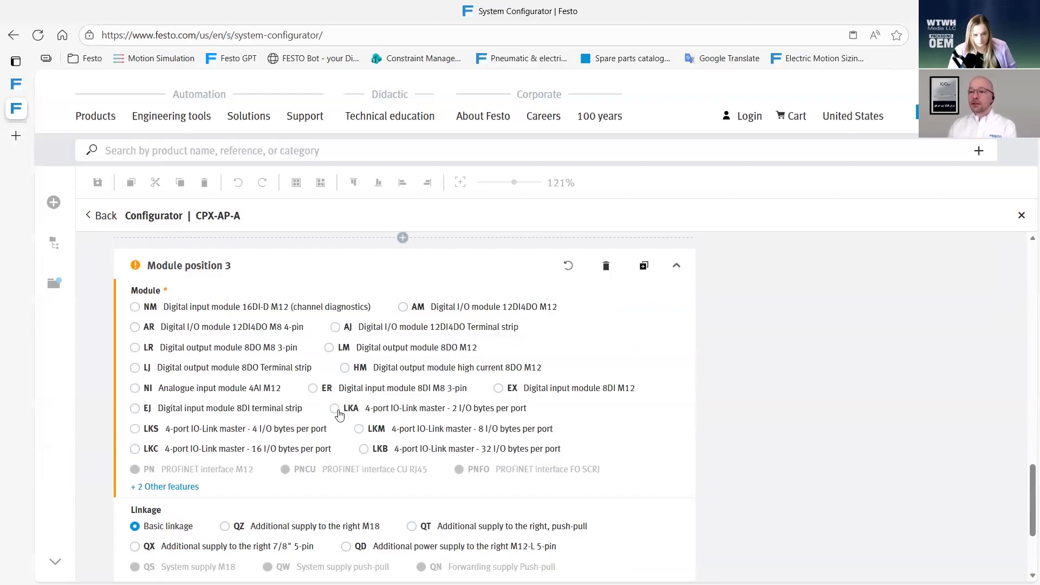
pyautogui.click(333, 410)
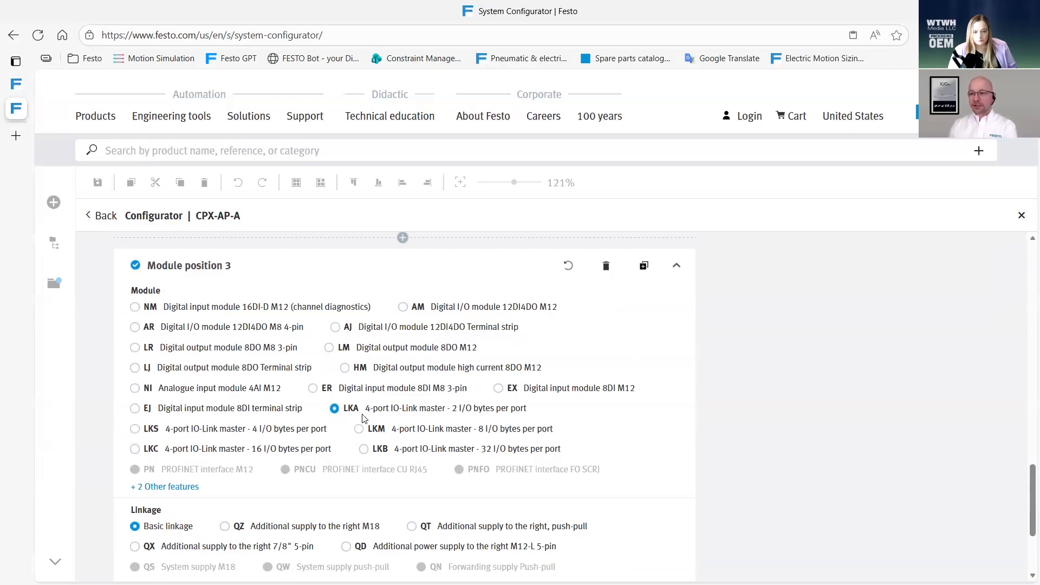
# Accept the completed remote I/O configuration into the system layout
pyautogui.scroll(-1, 363, 417)
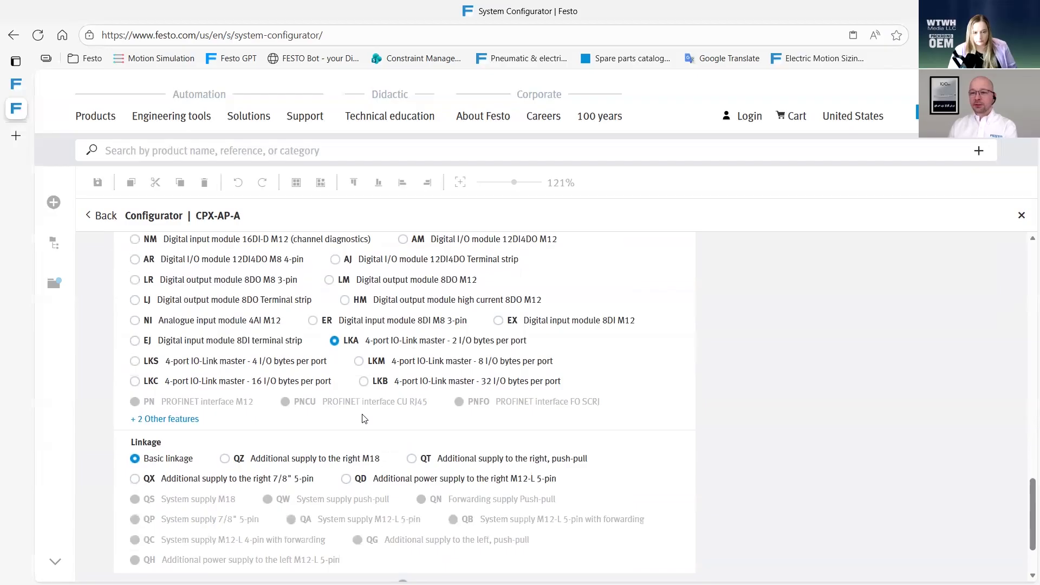
pyautogui.scroll(-1, 250, 427)
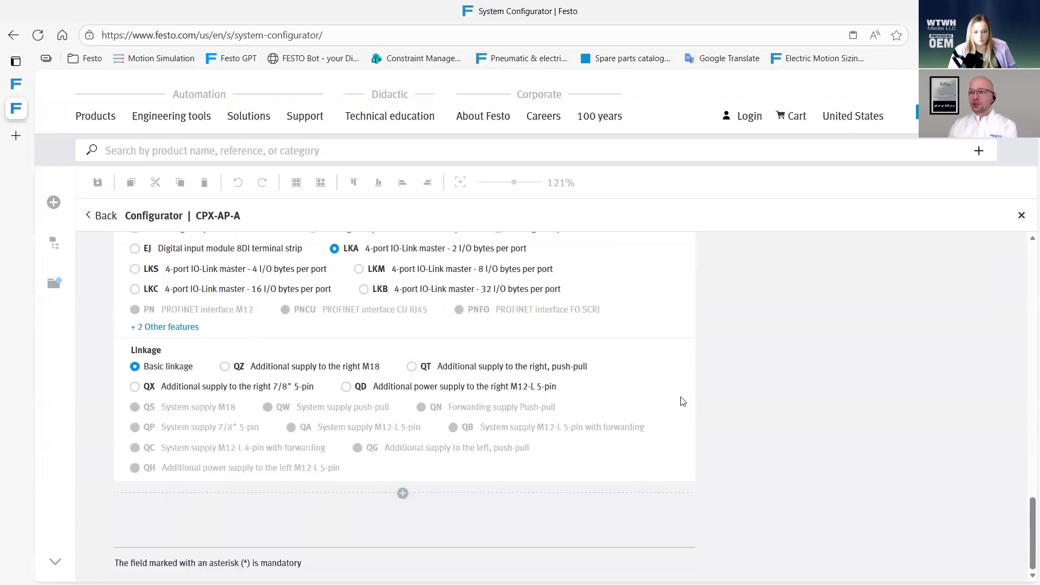
pyautogui.scroll(10, 681, 400)
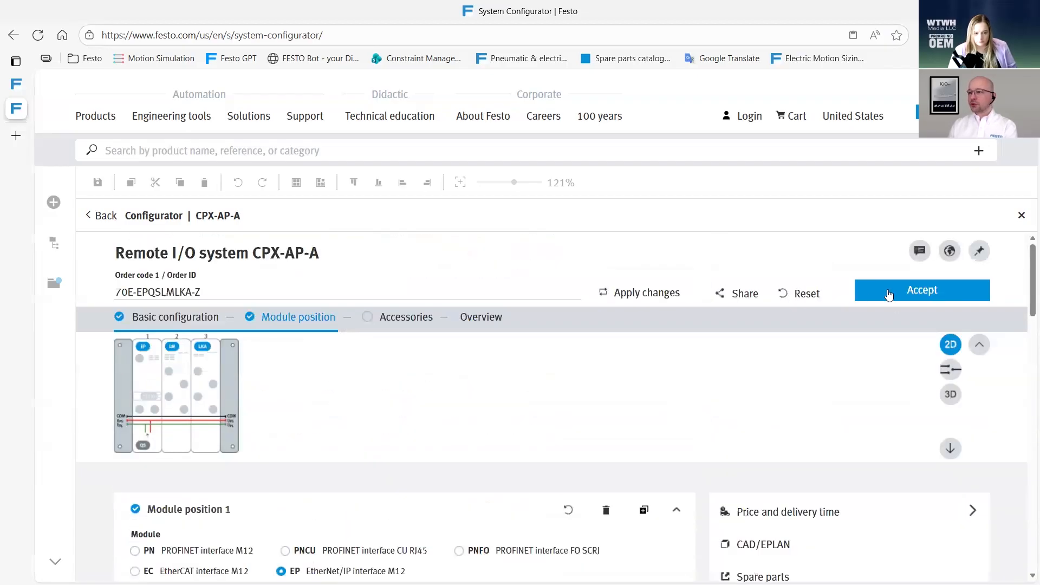
pyautogui.click(914, 292)
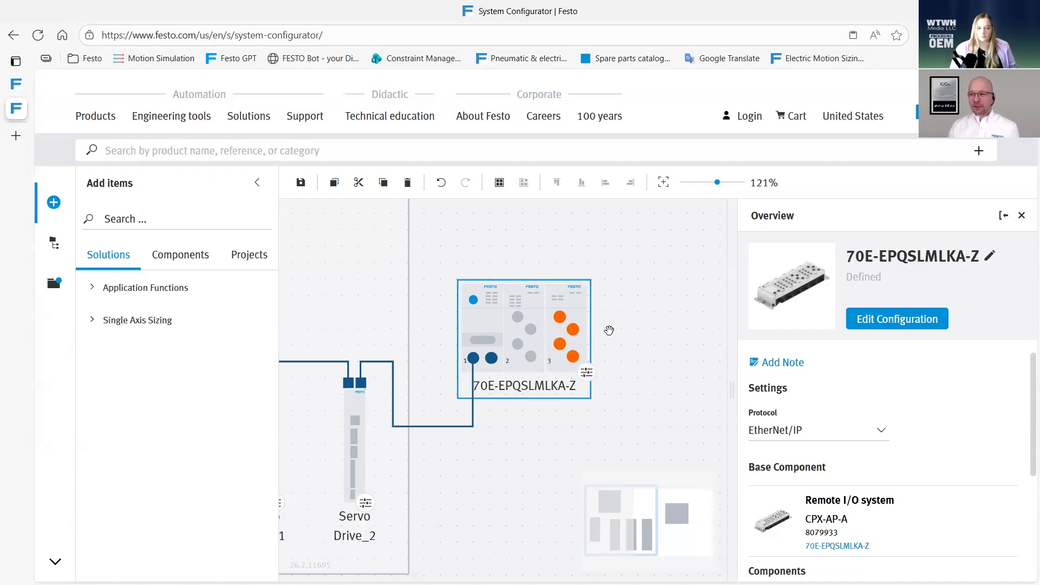
# Place a basic IO-Link device in the layout outside the cabinet, above and beyond the CPX-AP-A remote I/O system
pyautogui.scroll(-3, 637, 345)
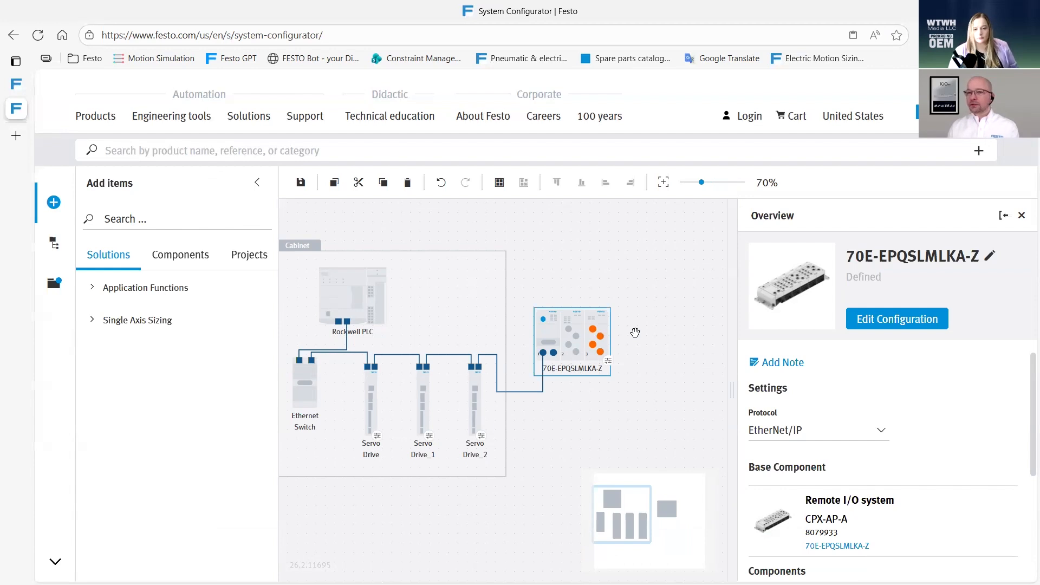
pyautogui.click(186, 252)
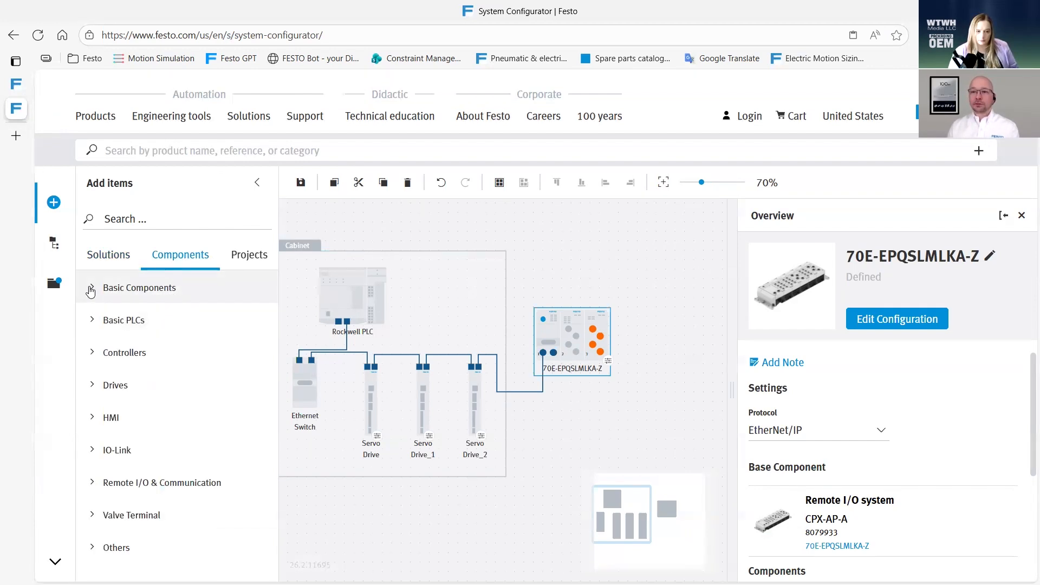
pyautogui.click(90, 292)
pyautogui.moveTo(172, 347); pyautogui.dragTo(690, 288)
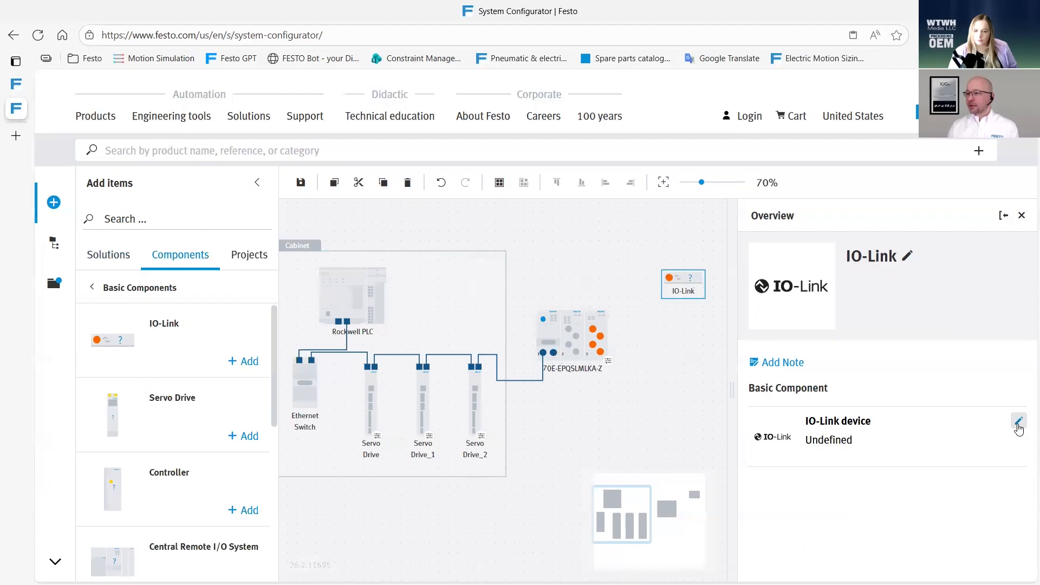
# Define the new IO-Link device as EPCE-TB-45-10-FL-ST-M-H1-PLK-AA and wire it to IO-Link port X0 of the CPX-AP-A system
pyautogui.click(1018, 425)
pyautogui.click(824, 253)
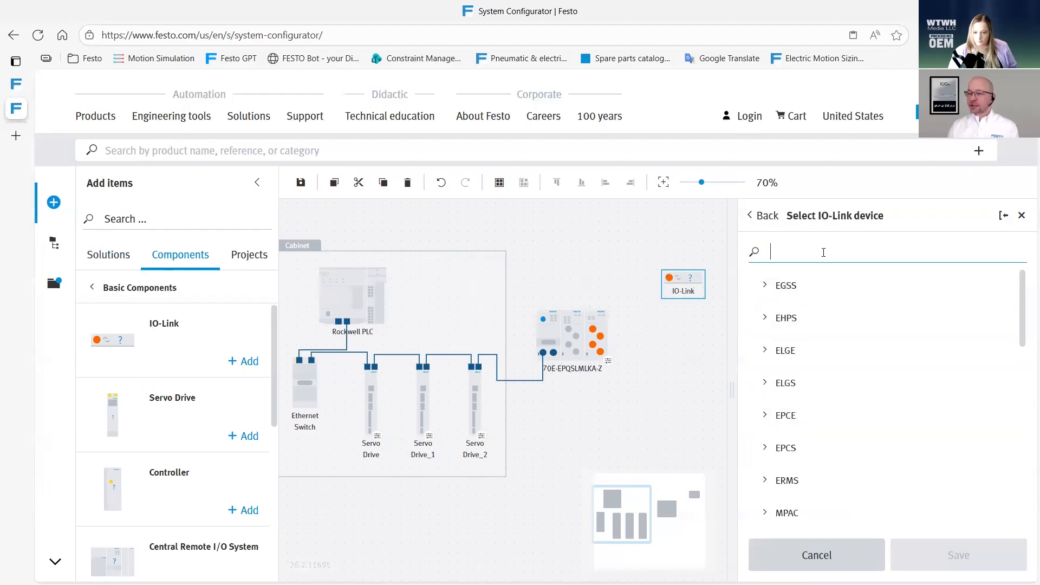
pyautogui.write('epce')
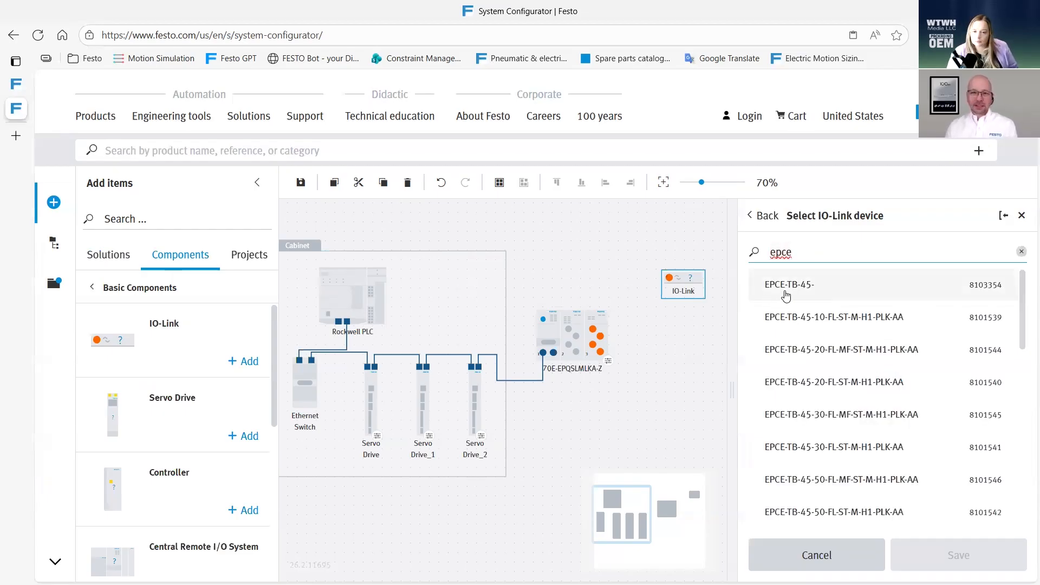
pyautogui.click(853, 322)
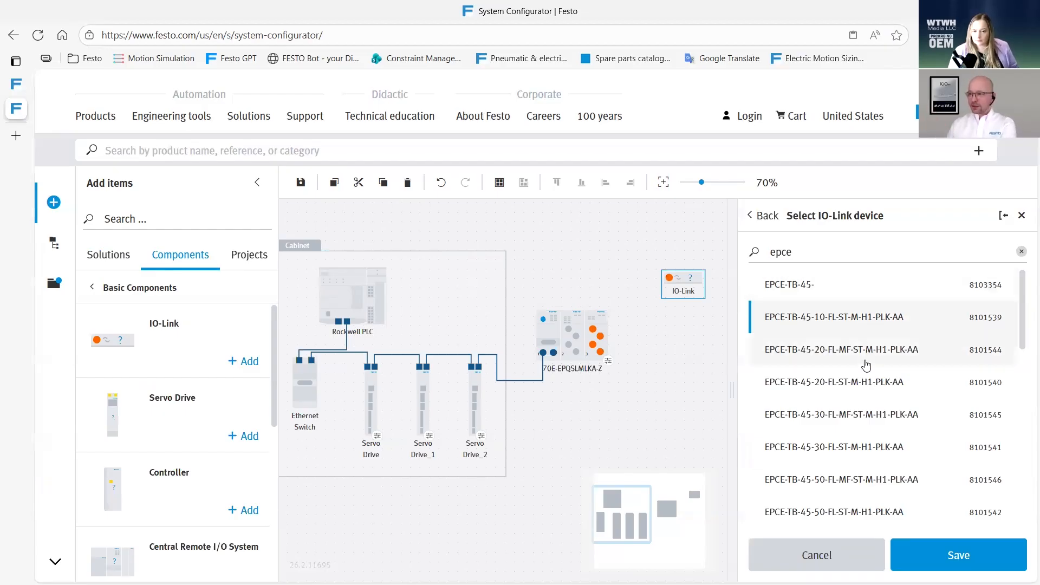
pyautogui.click(953, 554)
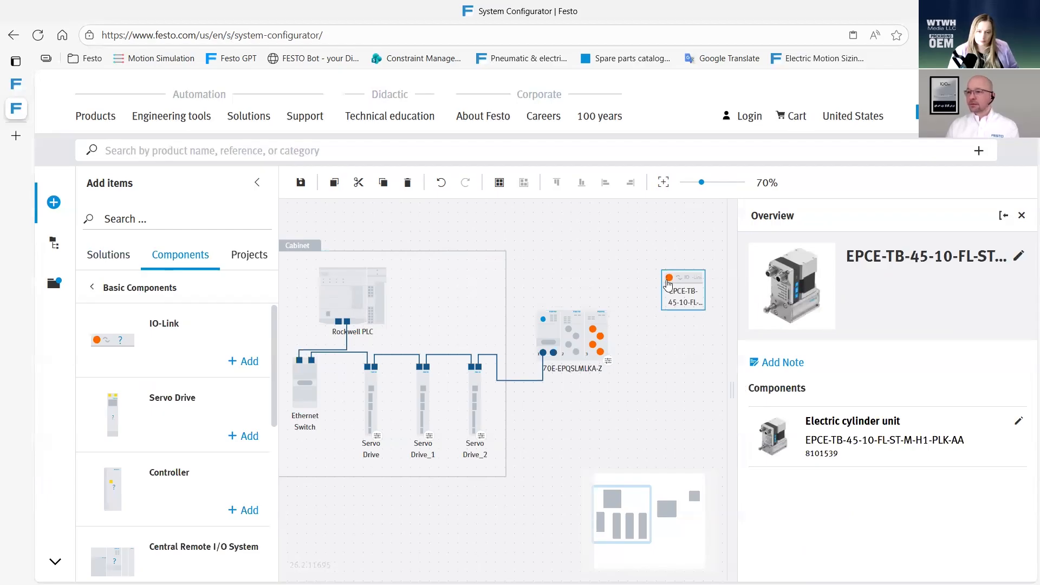
pyautogui.moveTo(669, 278); pyautogui.dragTo(593, 329)
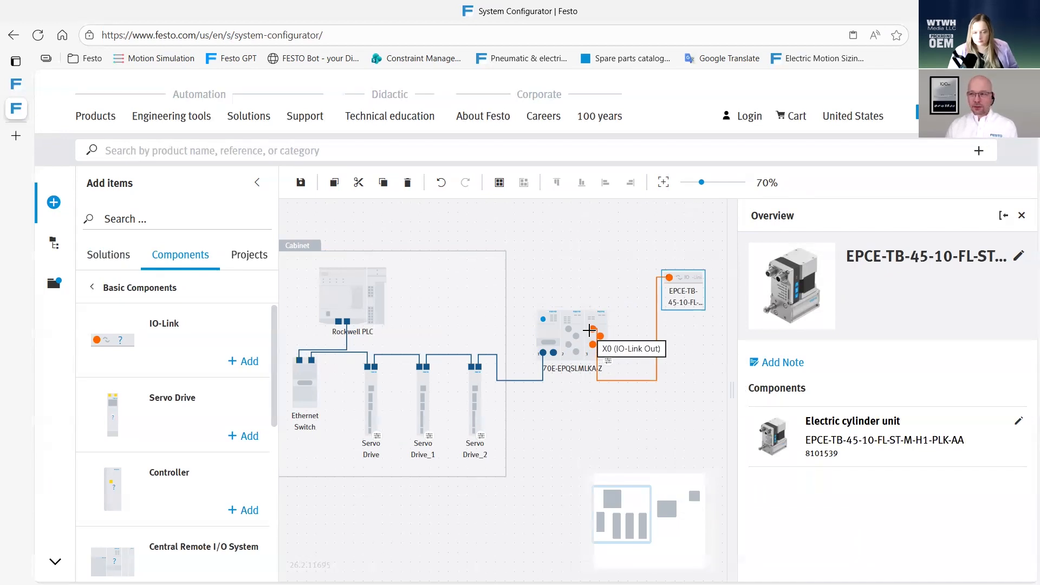
pyautogui.click(690, 365)
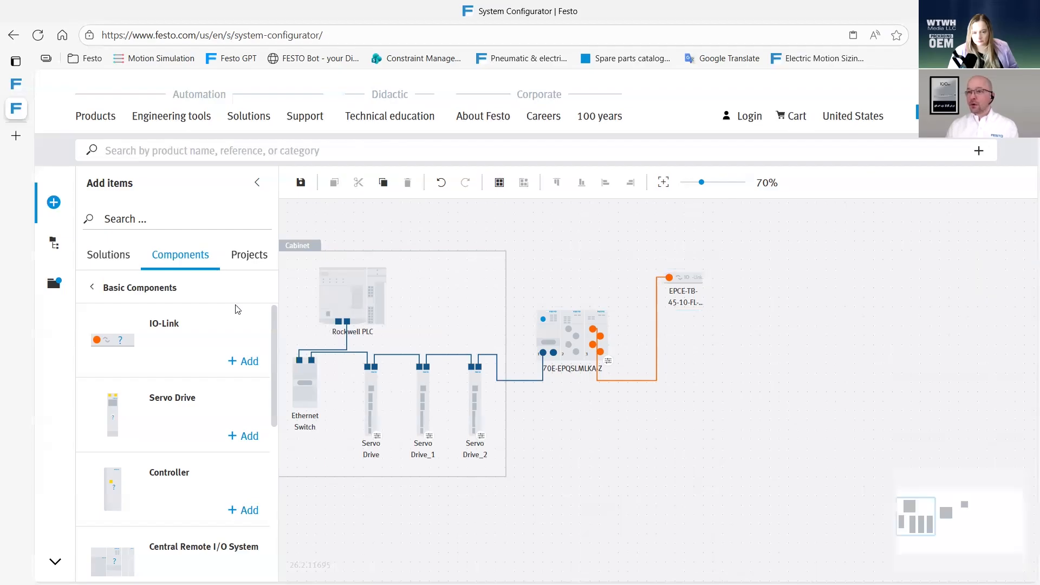
# Add a second basic IO-Link device and position it directly below the EPCE electric cylinder unit
pyautogui.moveTo(181, 330); pyautogui.dragTo(780, 350)
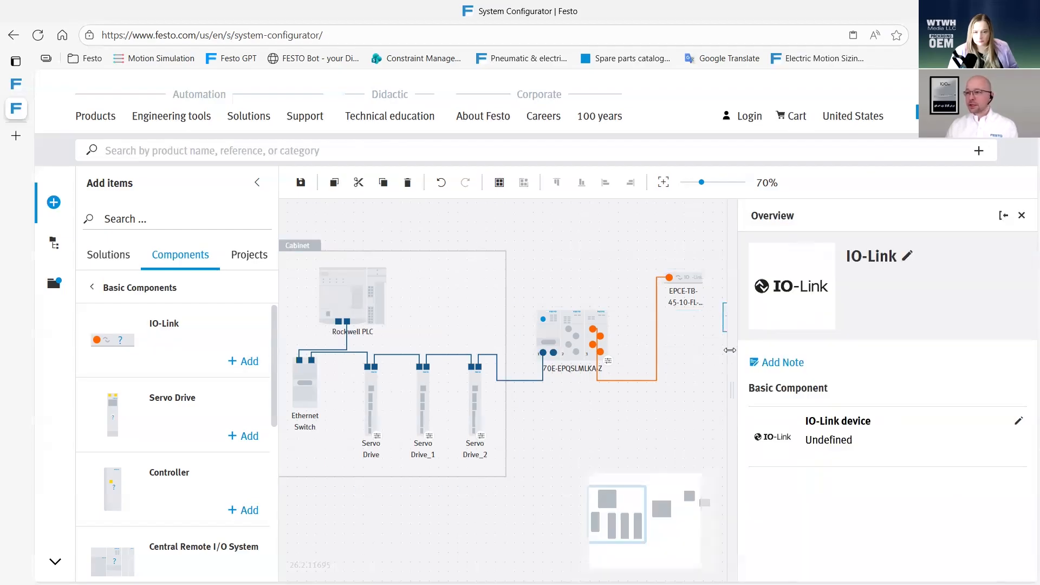
pyautogui.moveTo(637, 405); pyautogui.dragTo(568, 406)
pyautogui.moveTo(629, 319); pyautogui.dragTo(572, 347)
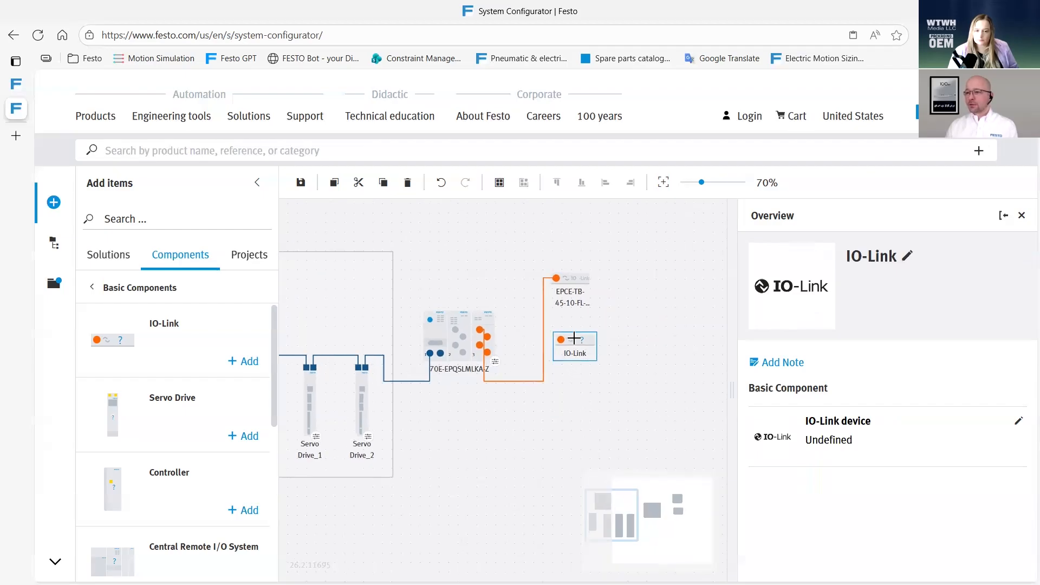
# Define the second IO-Link device as the ifm PP000E and wire it to the next free IO-Link port of the CPX-AP-A system
pyautogui.click(1018, 421)
pyautogui.write('ifm')
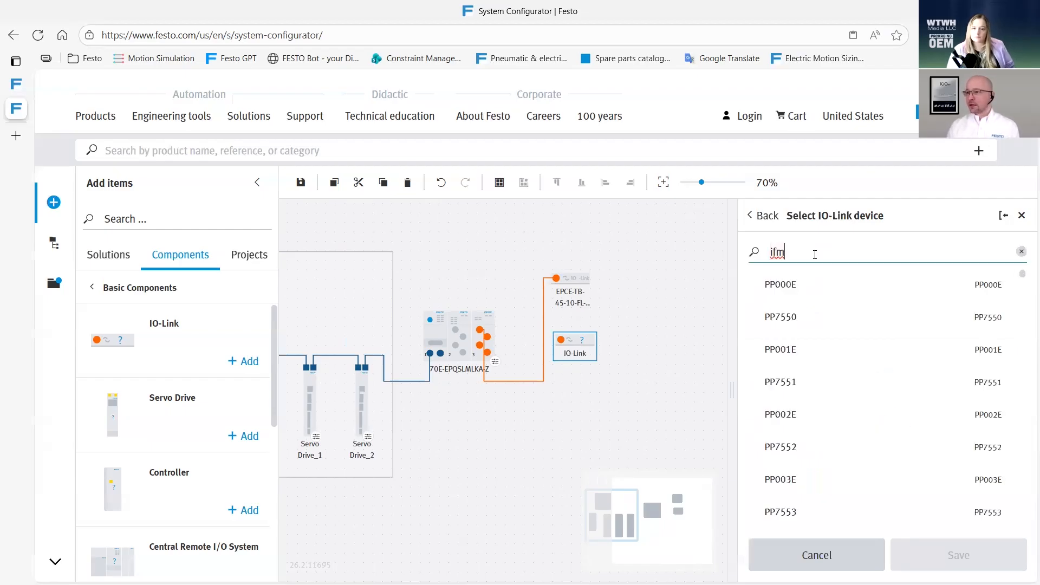
pyautogui.click(790, 293)
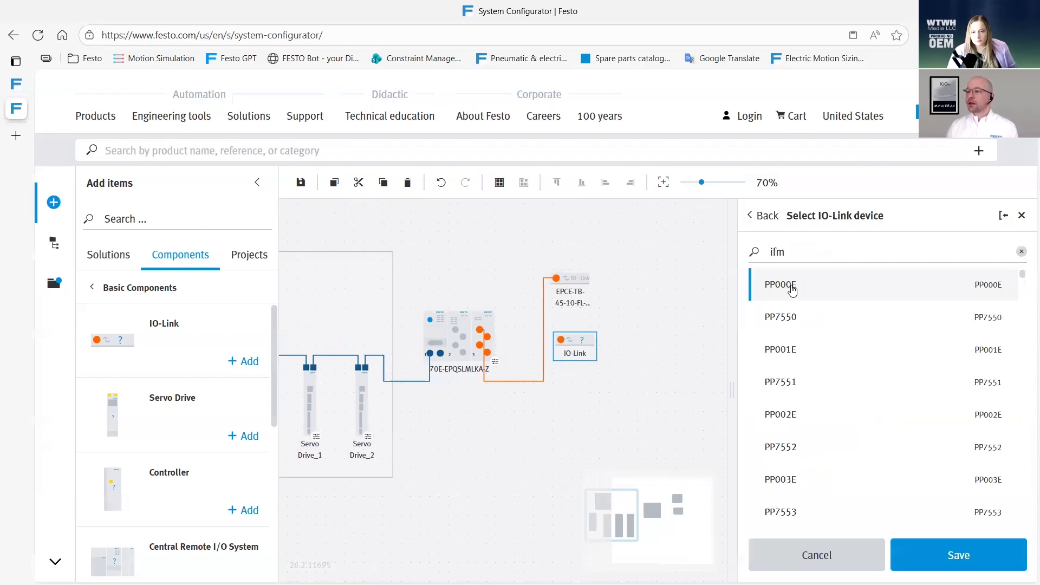
pyautogui.click(941, 559)
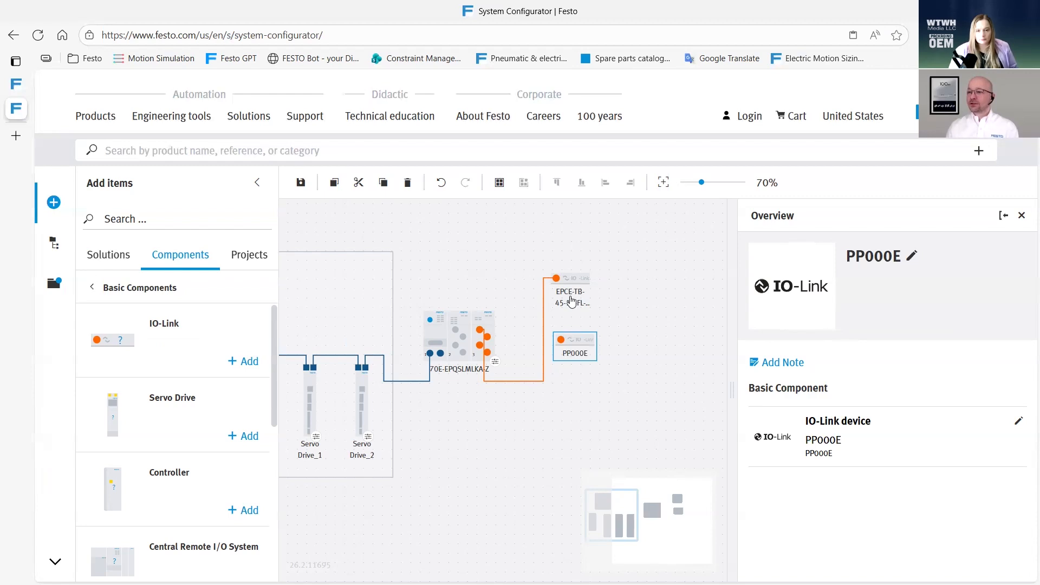
pyautogui.moveTo(561, 340)
pyautogui.mouseDown()
pyautogui.moveTo(494, 346)
pyautogui.moveTo(487, 337)
pyautogui.mouseUp()
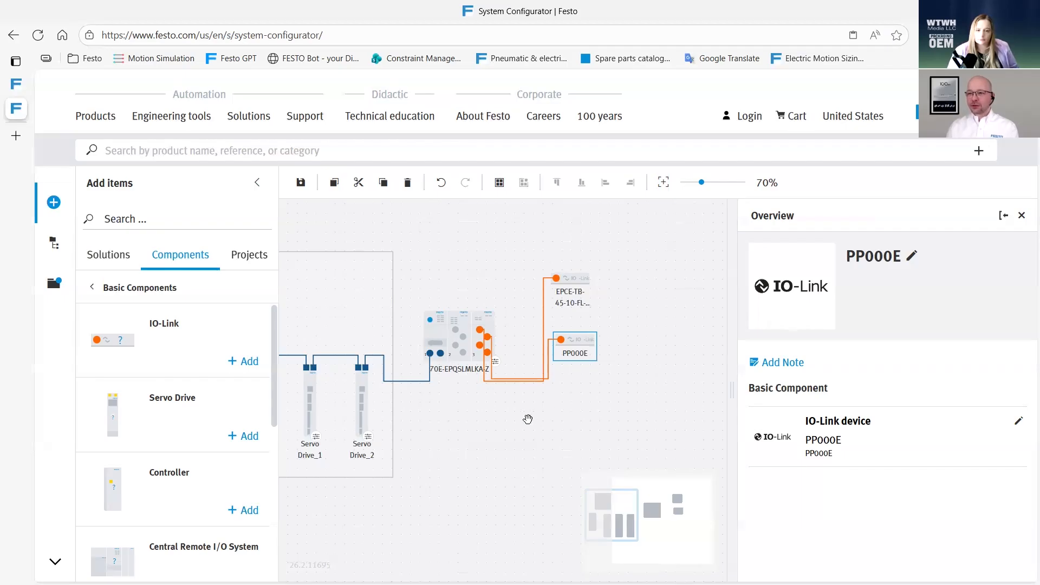
# Add a basic Decentral Remote I/O component and position it below the CPX-AP-A remote I/O system
pyautogui.click(441, 341)
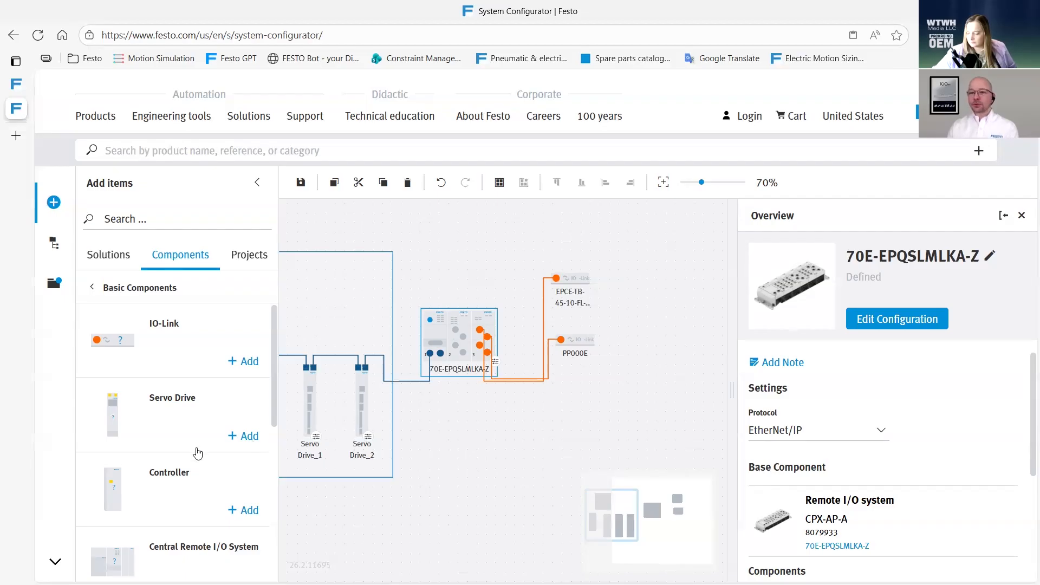
pyautogui.scroll(-2, 185, 452)
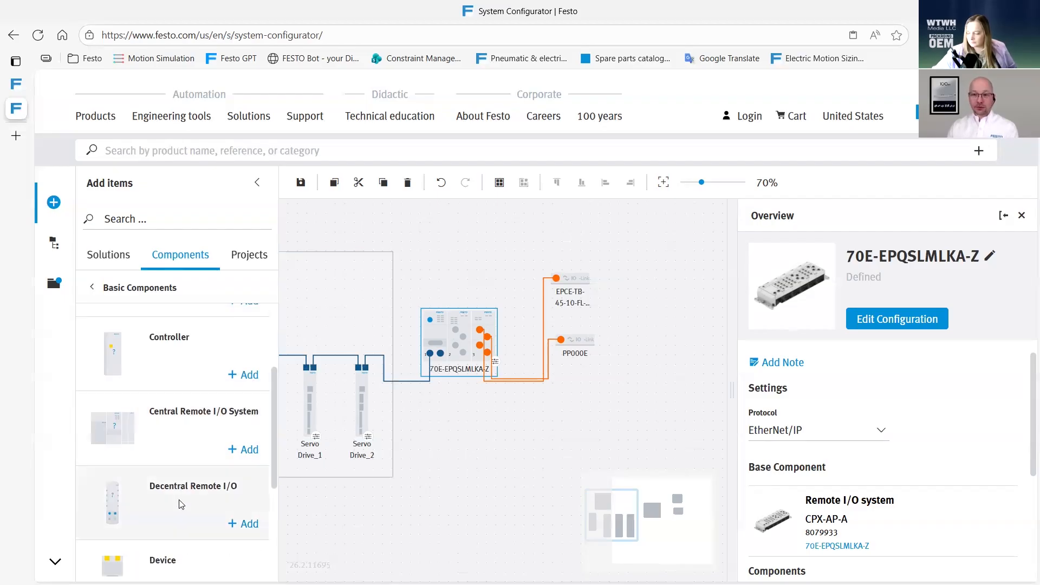
pyautogui.moveTo(171, 503); pyautogui.dragTo(476, 475)
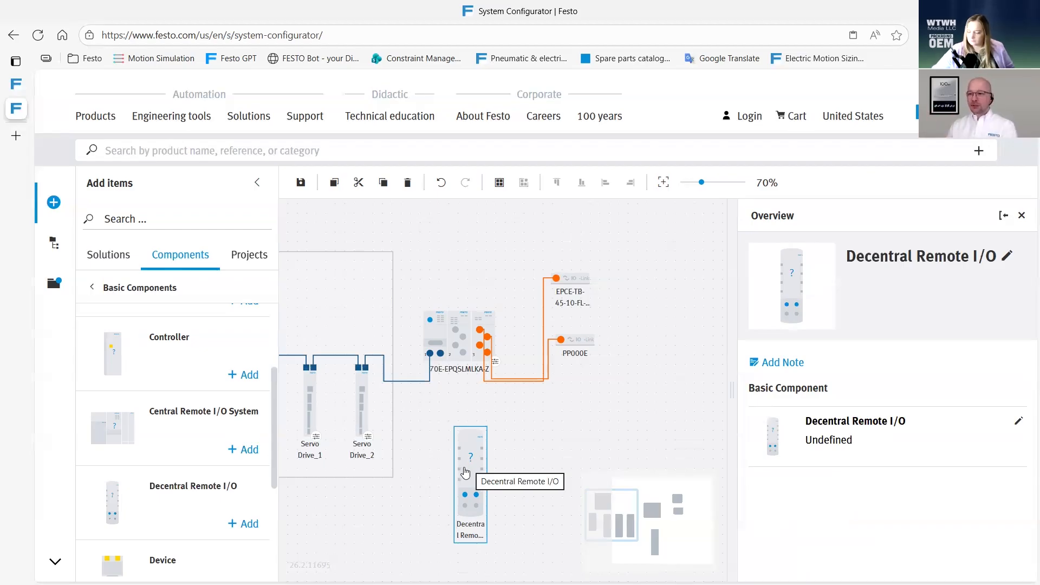
pyautogui.moveTo(475, 471); pyautogui.dragTo(452, 451)
pyautogui.moveTo(455, 454); pyautogui.dragTo(452, 450)
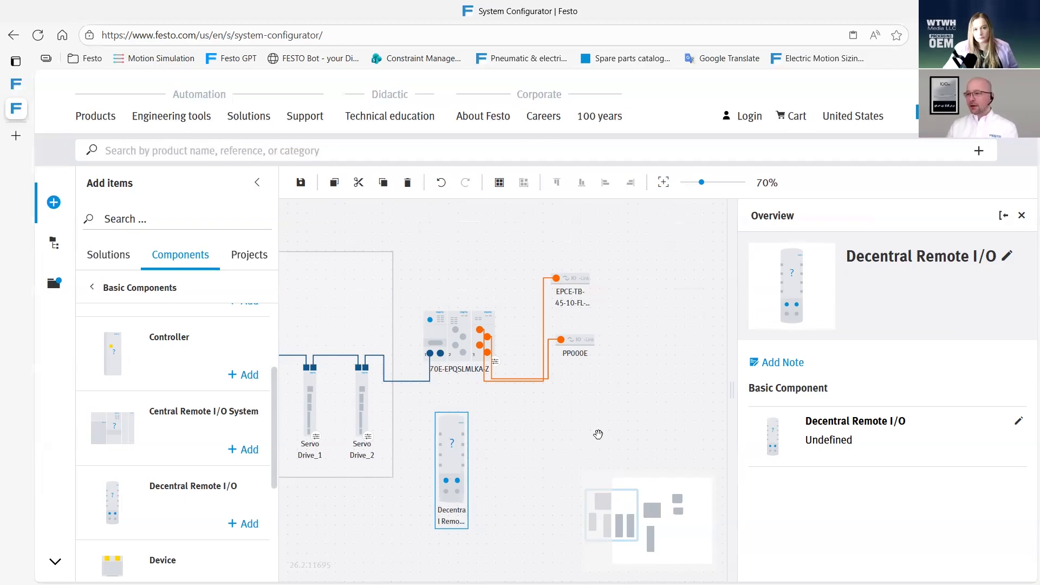
# Define the decentral remote I/O as the IO-Link master CPX-AP-I-4IOL-M12
pyautogui.click(1019, 421)
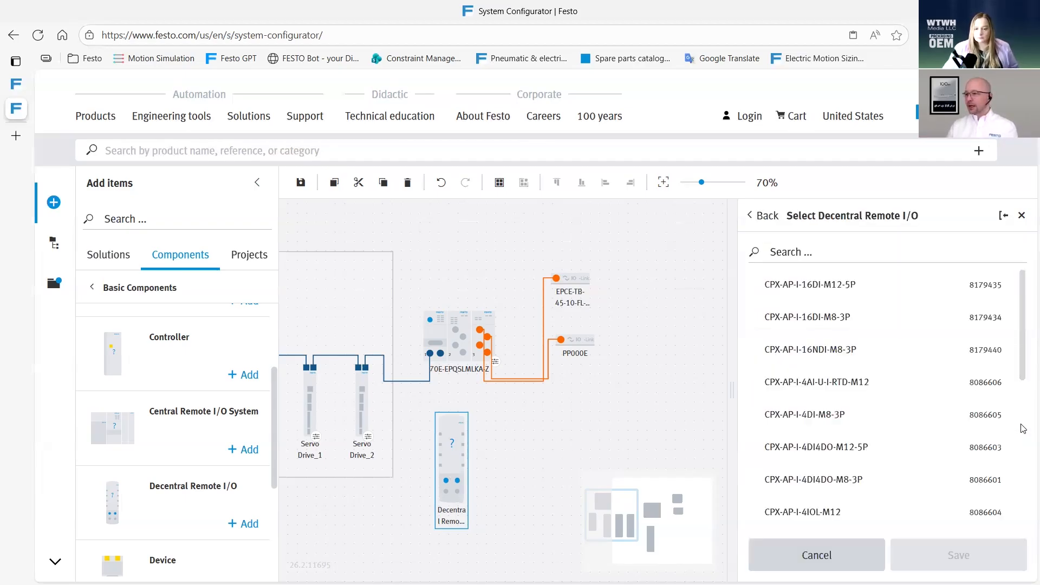
pyautogui.click(855, 252)
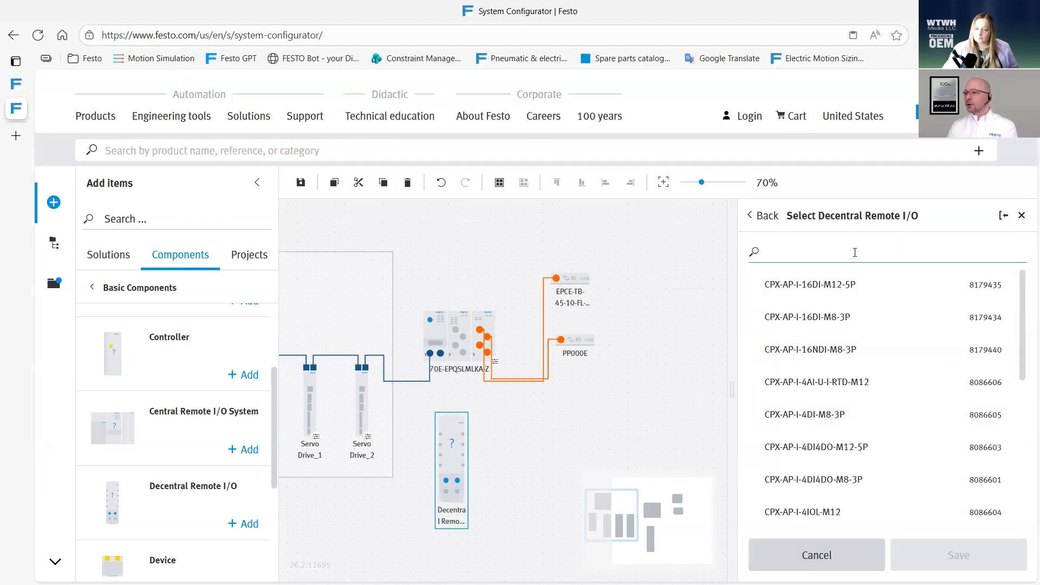
pyautogui.write('io')
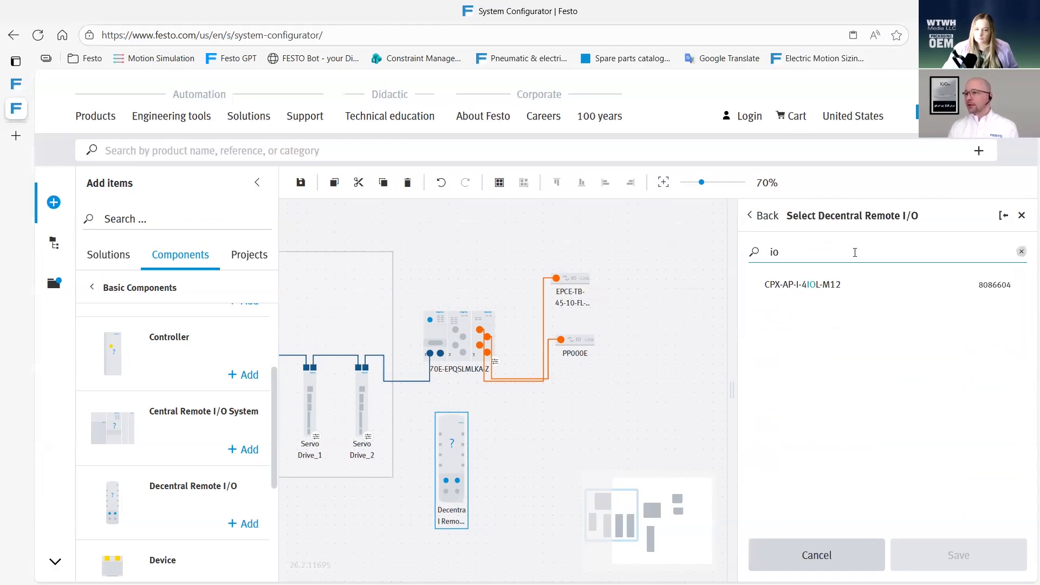
pyautogui.click(829, 290)
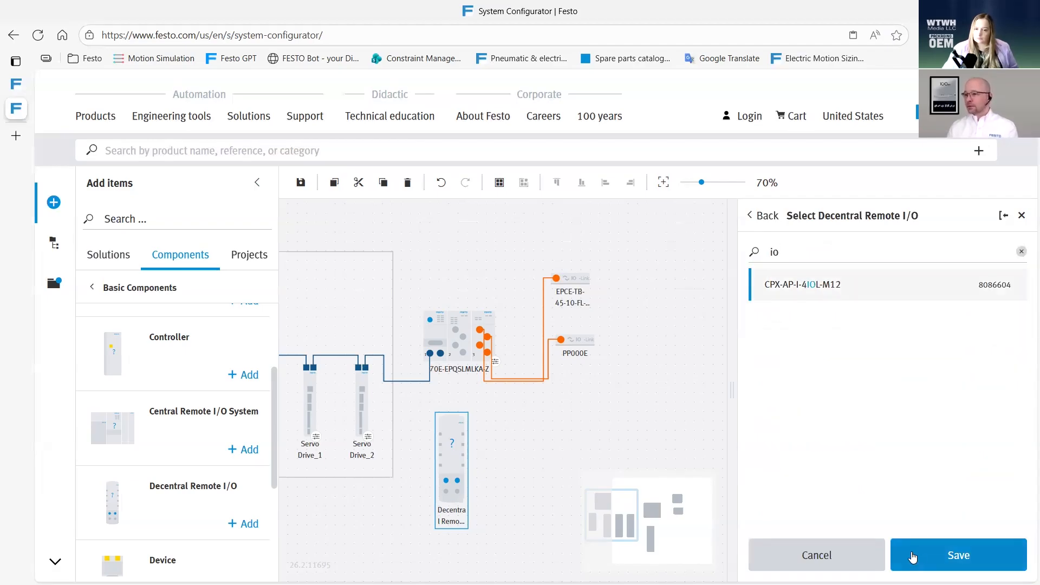
pyautogui.click(914, 558)
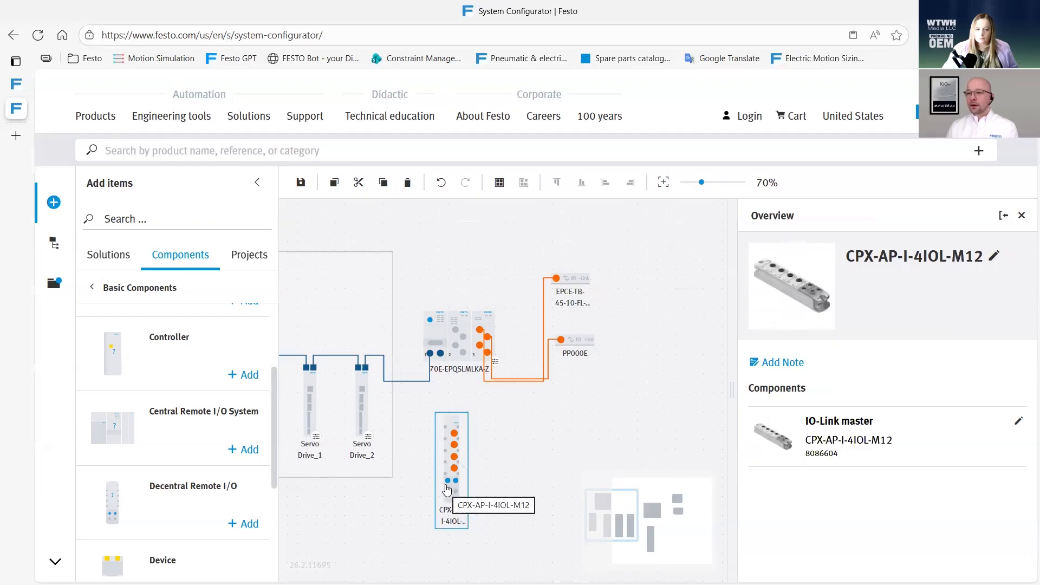
# Wire the CPX-AP-I-4IOL-M12 to the light blue communication port of the CPX-AP-A system and shift the module slightly away from the cabinet
pyautogui.moveTo(436, 481); pyautogui.dragTo(430, 320)
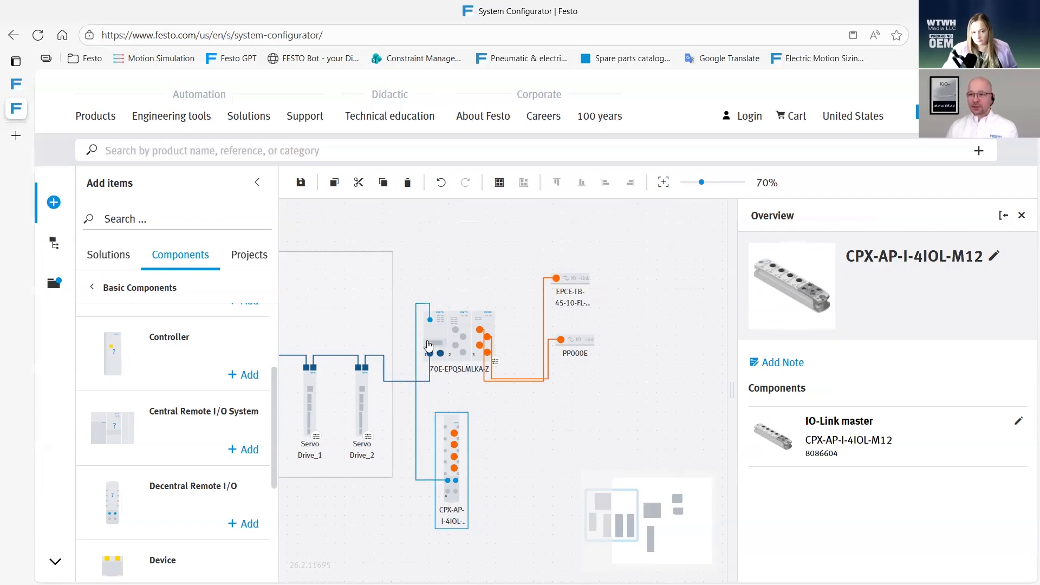
pyautogui.moveTo(546, 422); pyautogui.dragTo(583, 419)
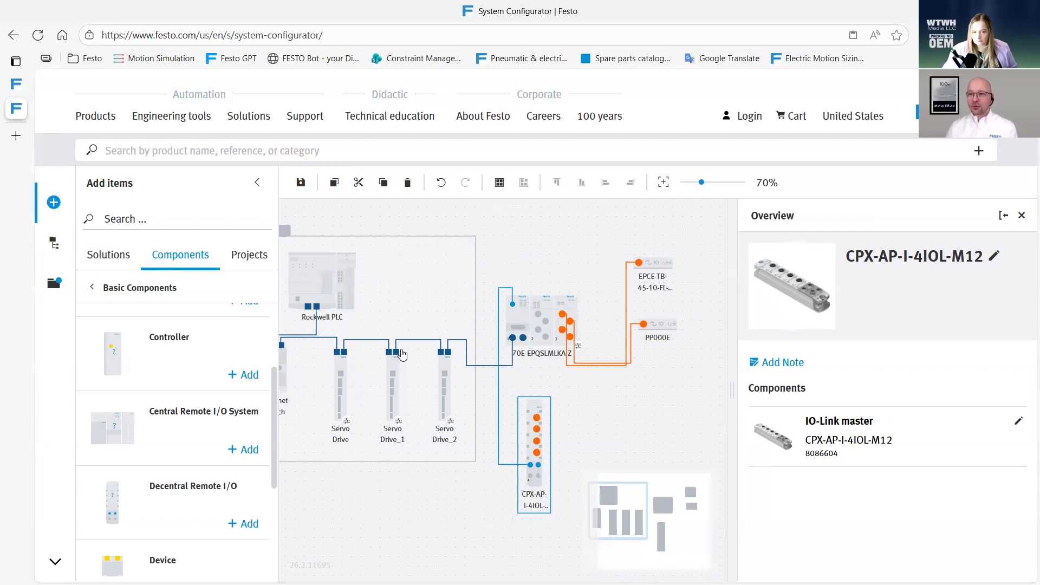
pyautogui.moveTo(424, 346)
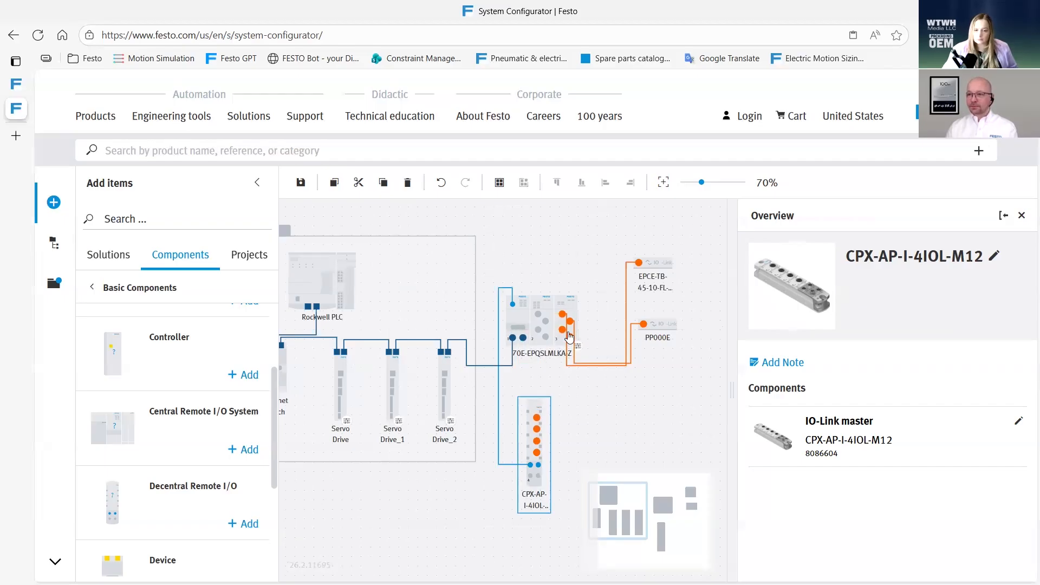
pyautogui.moveTo(519, 326)
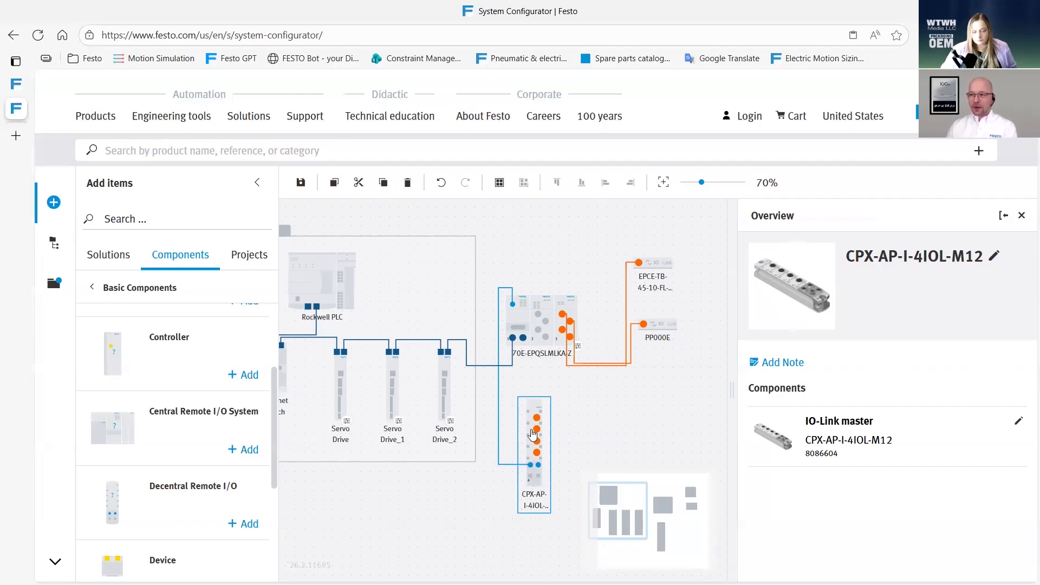
pyautogui.moveTo(533, 433); pyautogui.dragTo(562, 433)
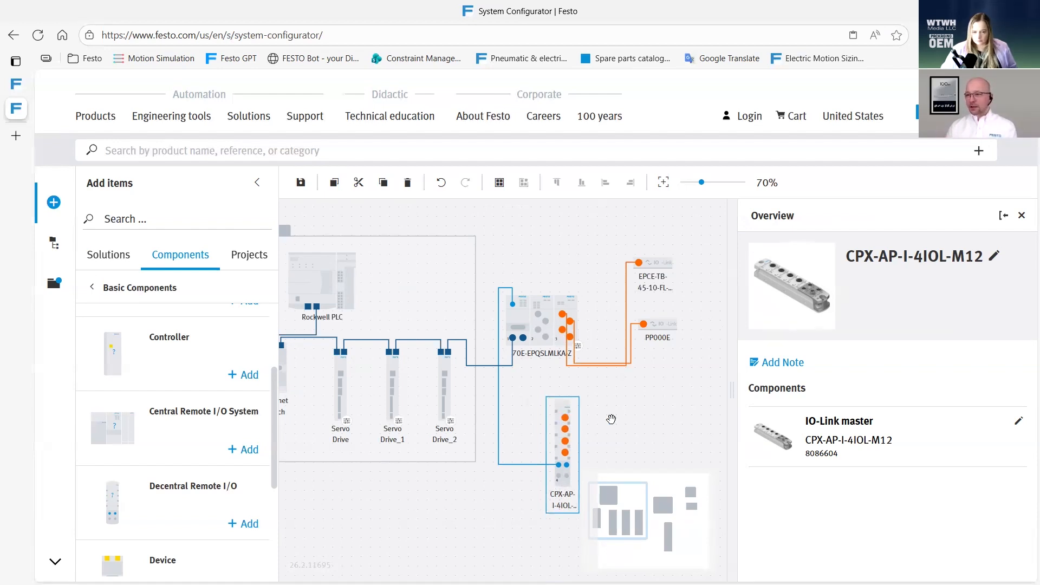
pyautogui.moveTo(454, 491); pyautogui.dragTo(475, 482)
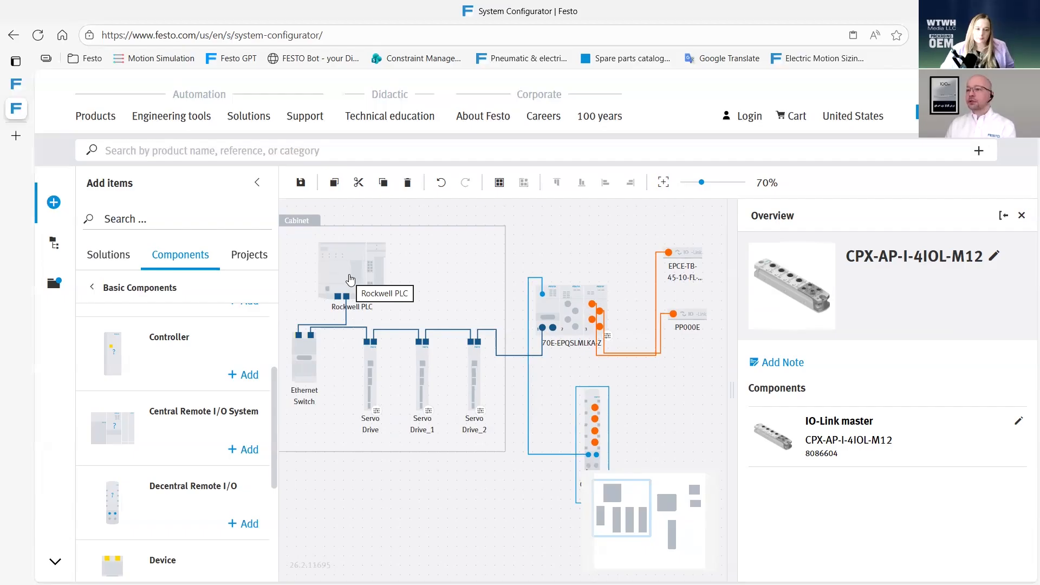
# Delete the Cabinet frame, the Rockwell PLC and the Ethernet switch from the layout, keeping the servo drives
pyautogui.click(553, 241)
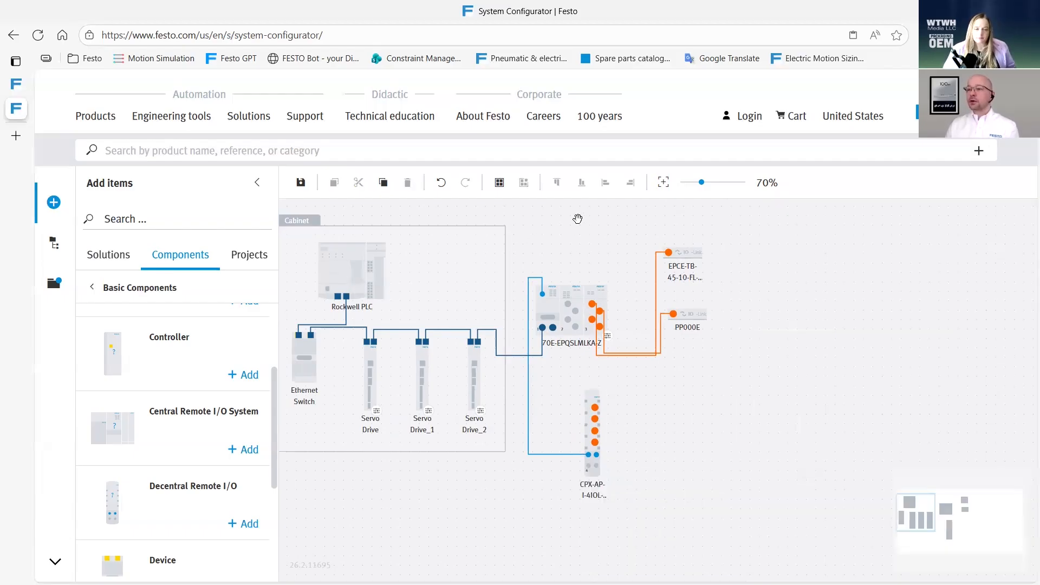
pyautogui.scroll(-2, 547, 246)
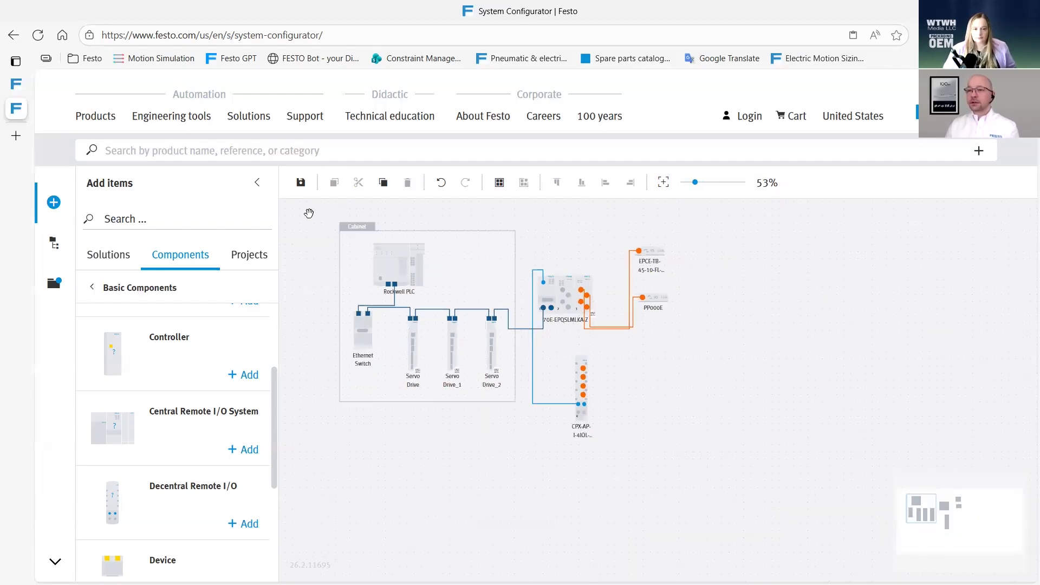
pyautogui.moveTo(309, 213); pyautogui.dragTo(531, 451)
pyautogui.click(333, 277)
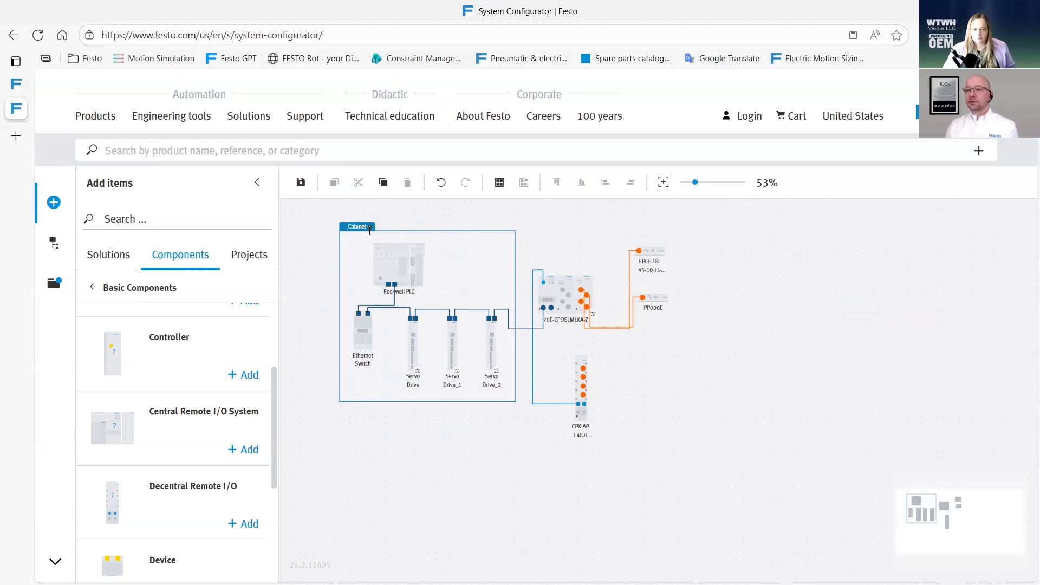
pyautogui.click(379, 234)
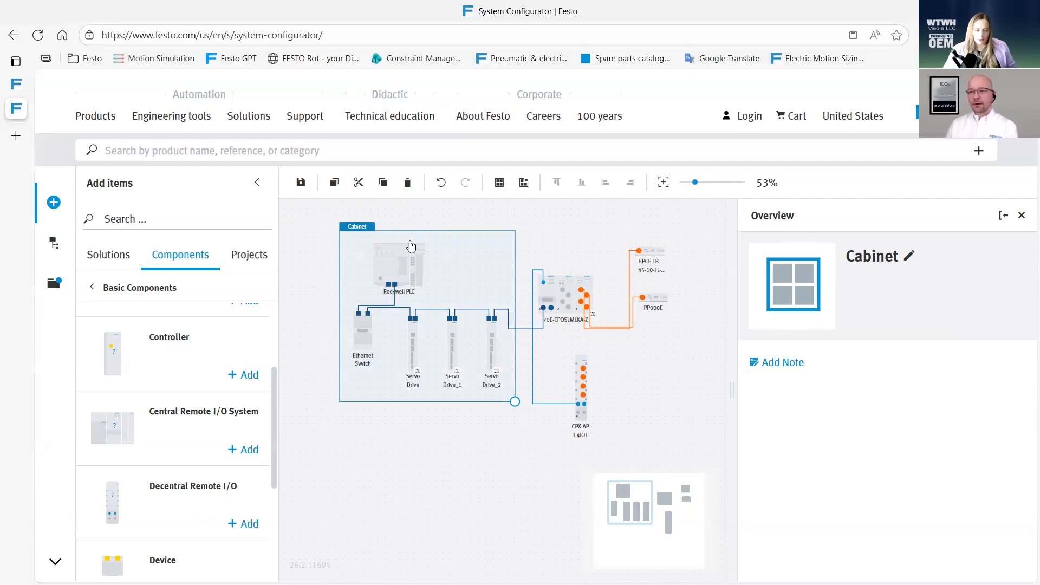
pyautogui.press('Delete')
pyautogui.click(403, 266)
pyautogui.press('Delete')
pyautogui.click(363, 333)
pyautogui.press('Delete')
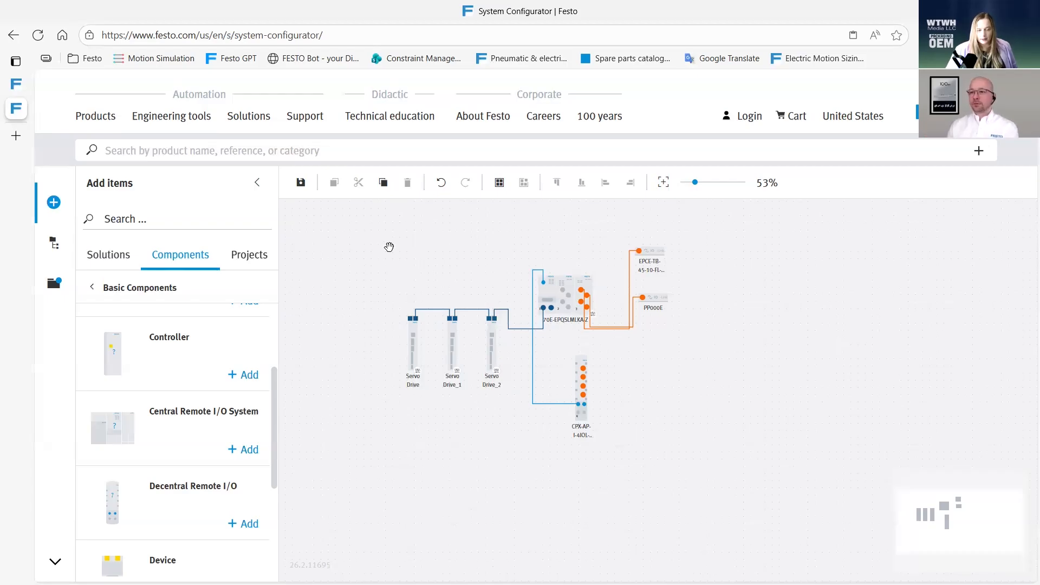
# Add the Festo controller CEPE-H8GB-128GB-M1 to the layout and place it above the first servo drive
pyautogui.click(93, 292)
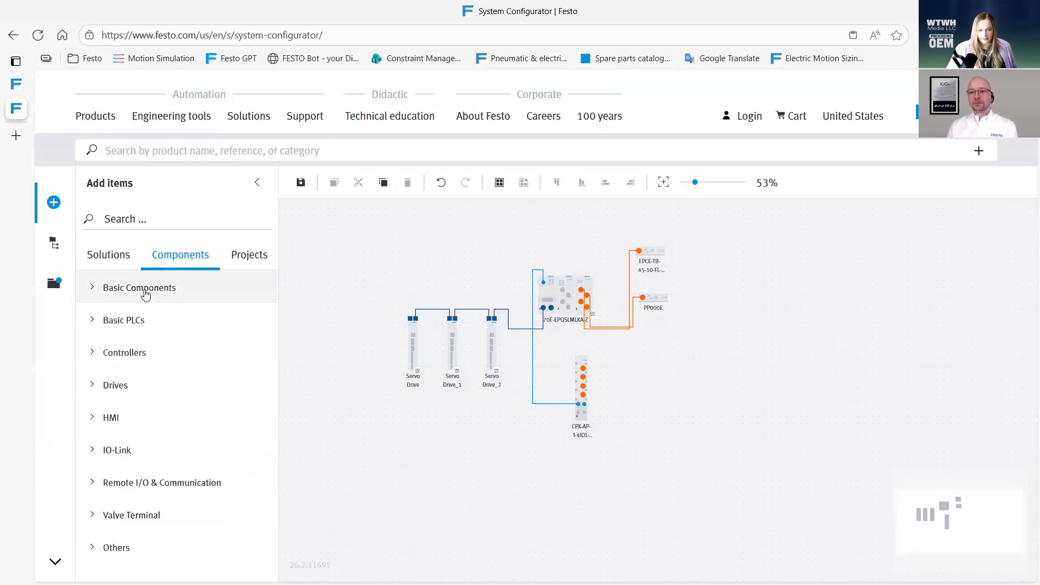
pyautogui.moveTo(370, 228); pyautogui.dragTo(603, 469)
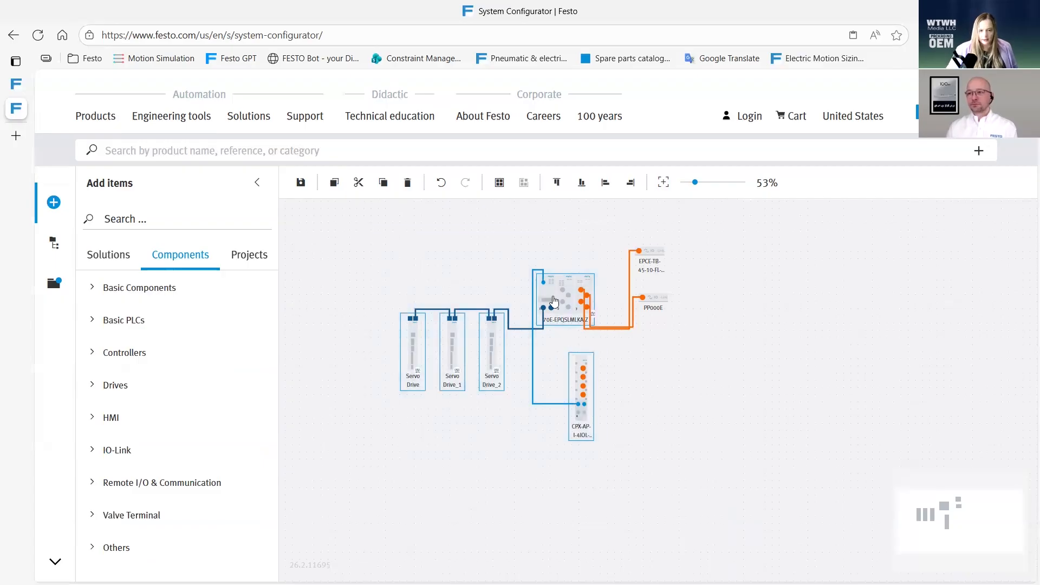
pyautogui.click(471, 261)
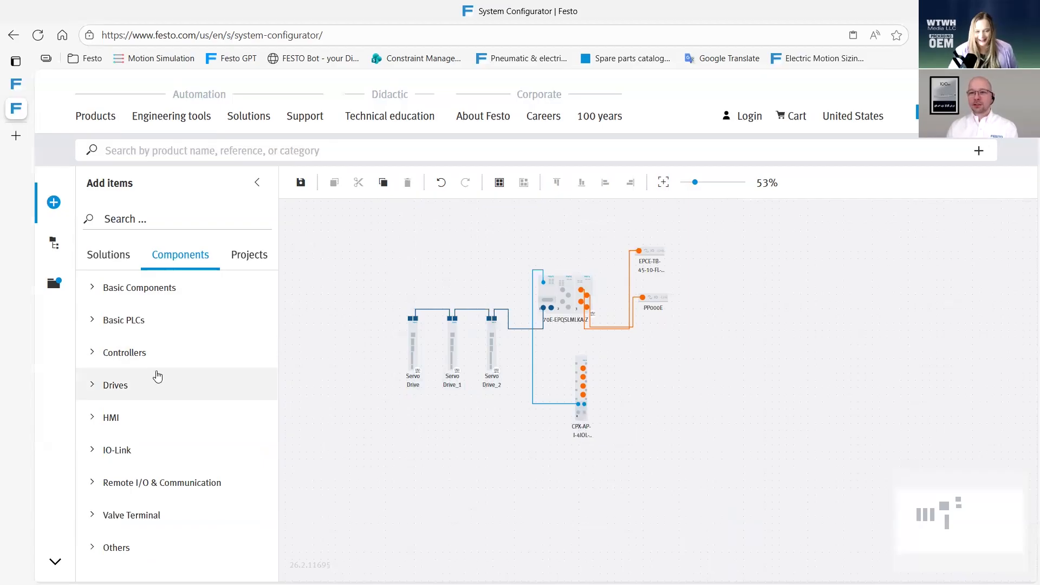
pyautogui.click(98, 323)
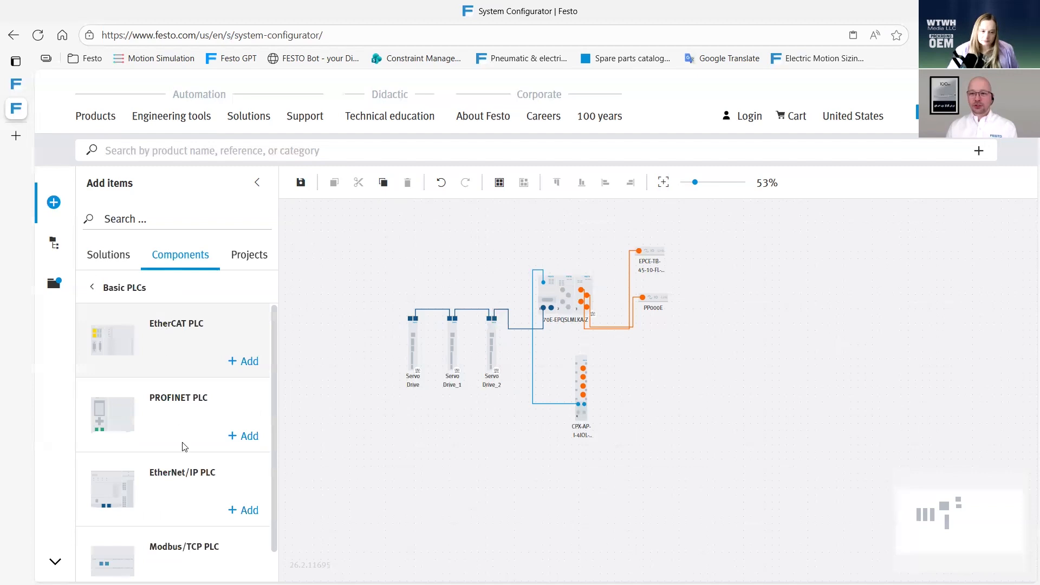
pyautogui.click(92, 289)
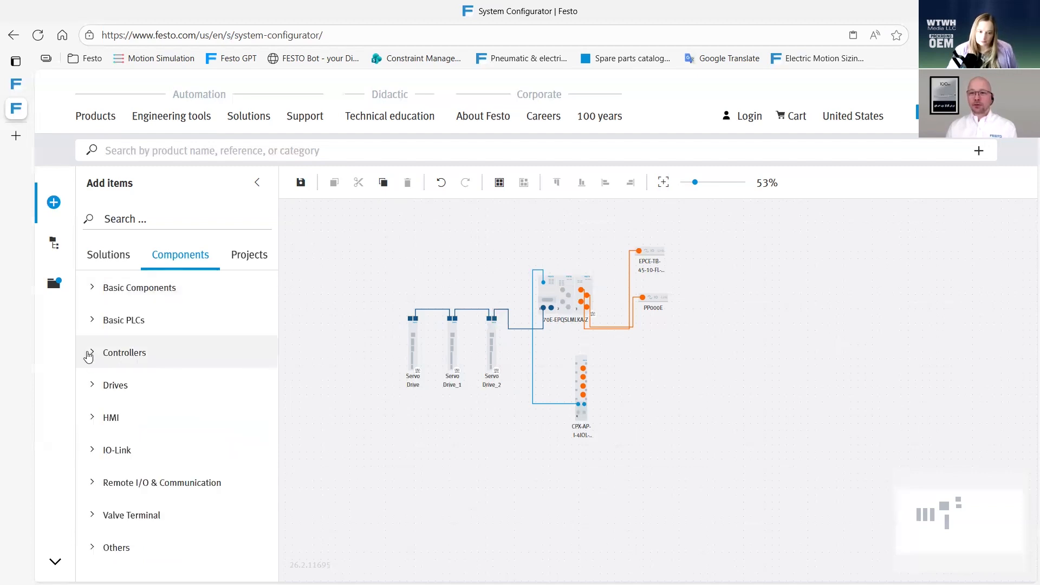
pyautogui.click(90, 354)
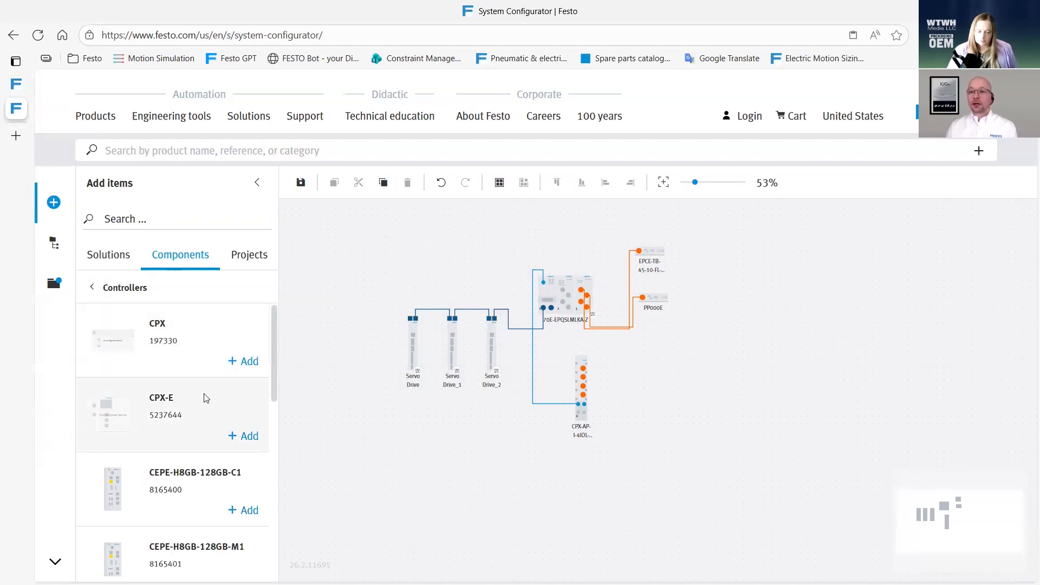
pyautogui.scroll(-1, 206, 477)
pyautogui.moveTo(206, 477); pyautogui.dragTo(376, 265)
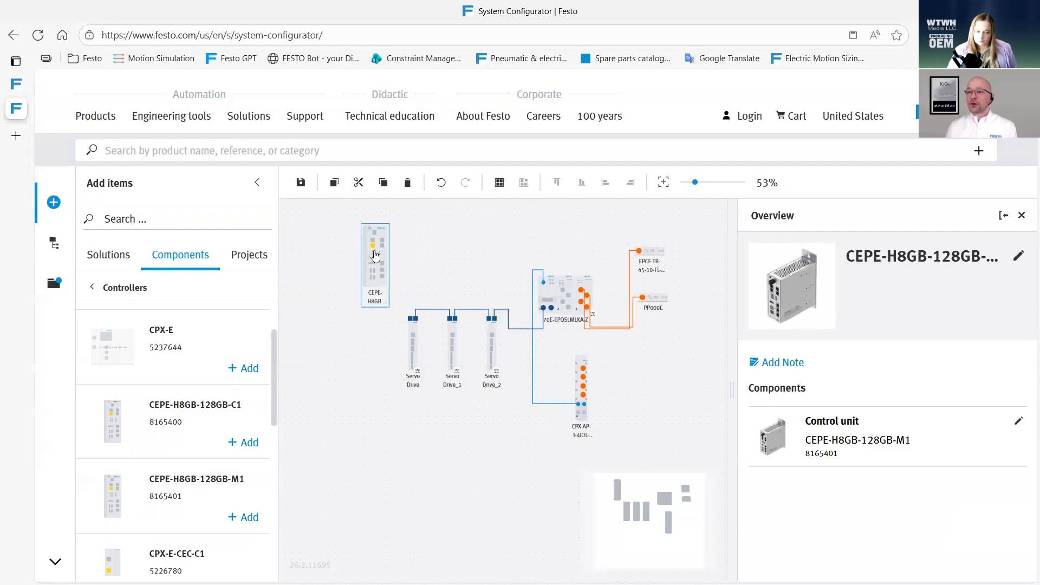
# Set the protocol of all three servo drives to EtherCAT and wire the CEPE controller's yellow port to the first servo drive
pyautogui.scroll(4, 373, 259)
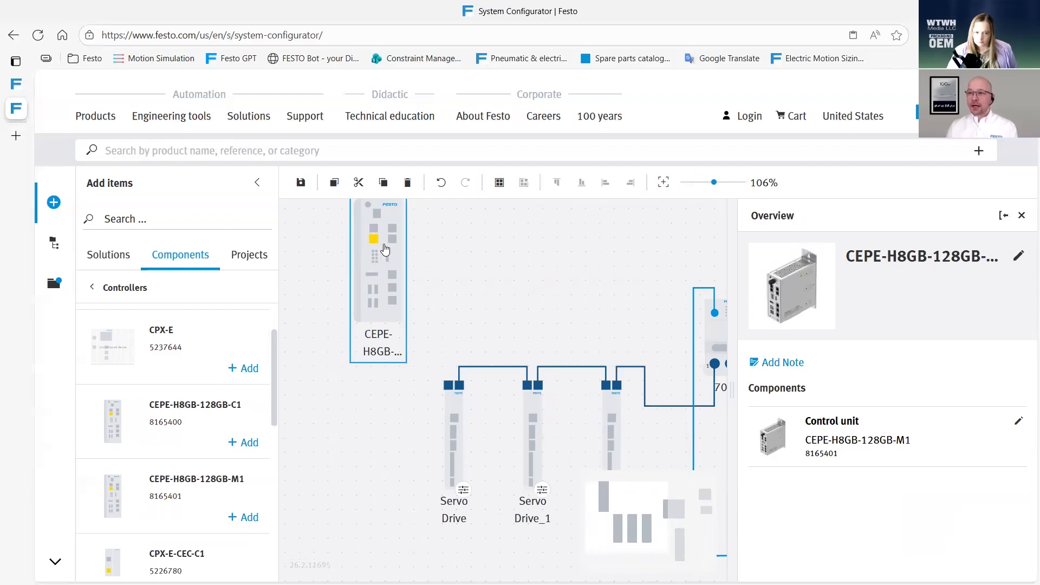
pyautogui.moveTo(373, 239); pyautogui.dragTo(450, 395)
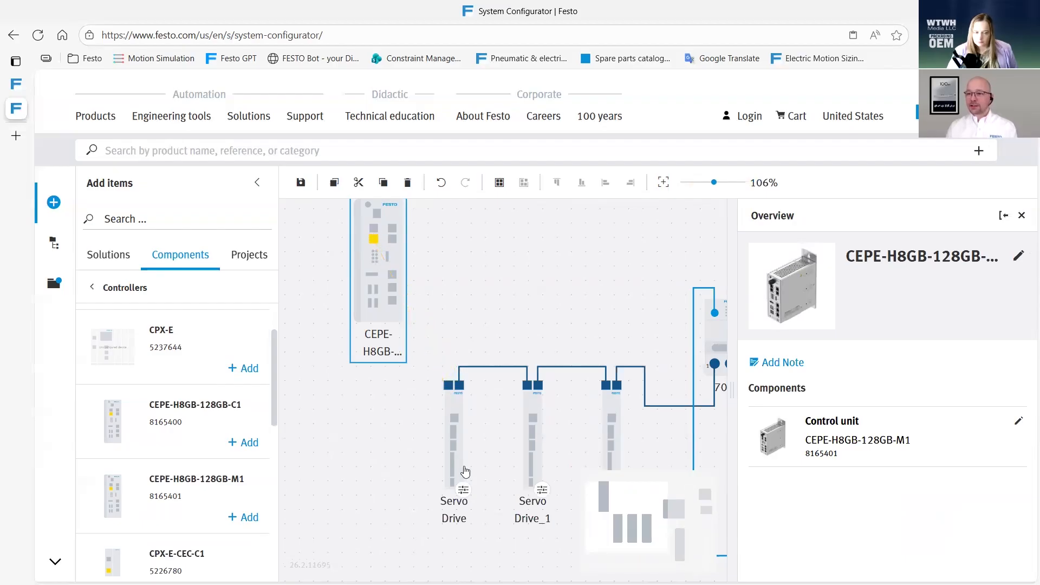
pyautogui.click(534, 429)
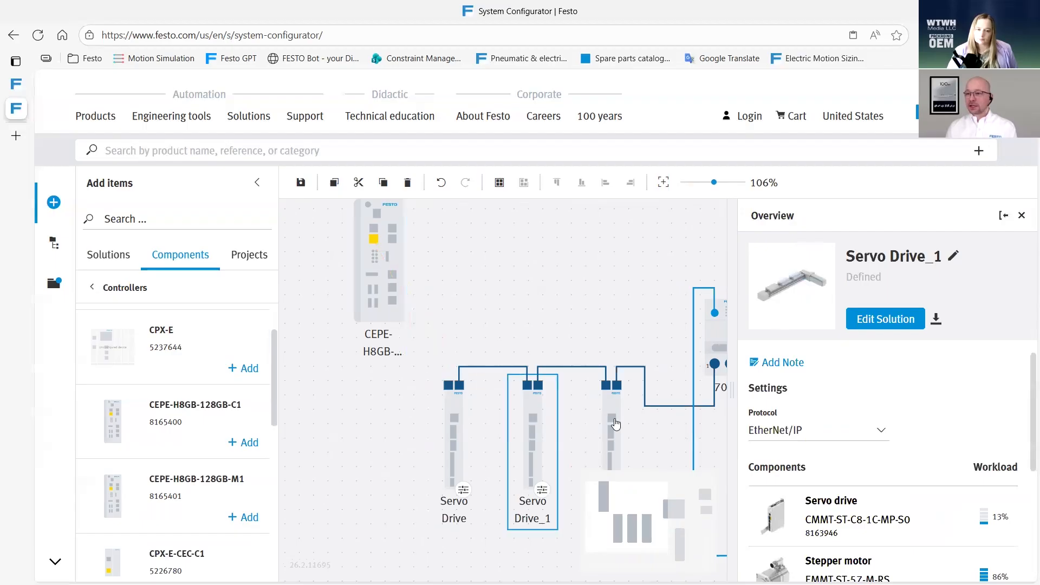
pyautogui.keyDown('shift'); pyautogui.click(459, 426); pyautogui.keyUp('shift')
pyautogui.keyDown('shift'); pyautogui.click(616, 416); pyautogui.keyUp('shift')
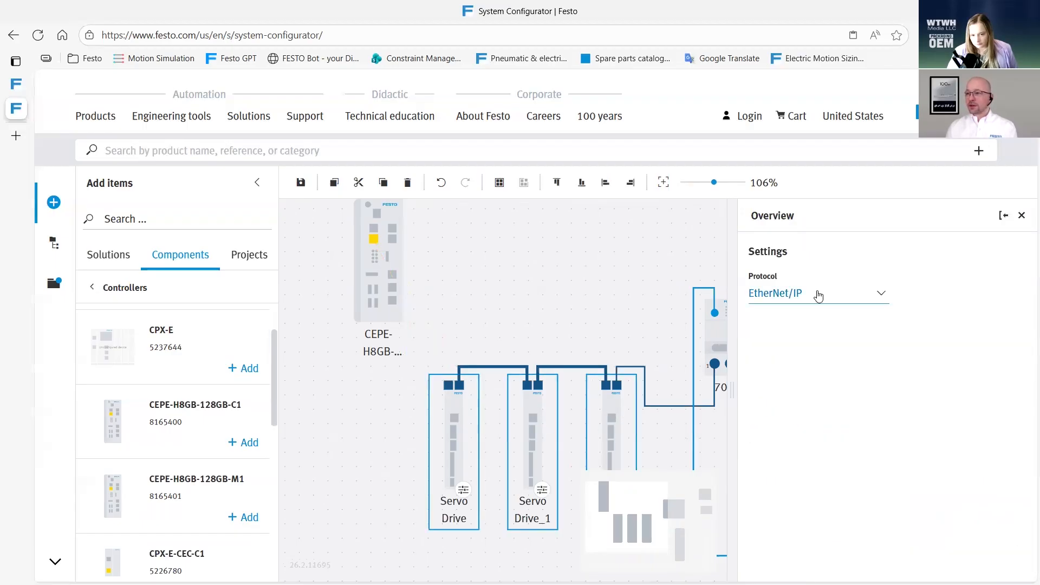
pyautogui.click(717, 338)
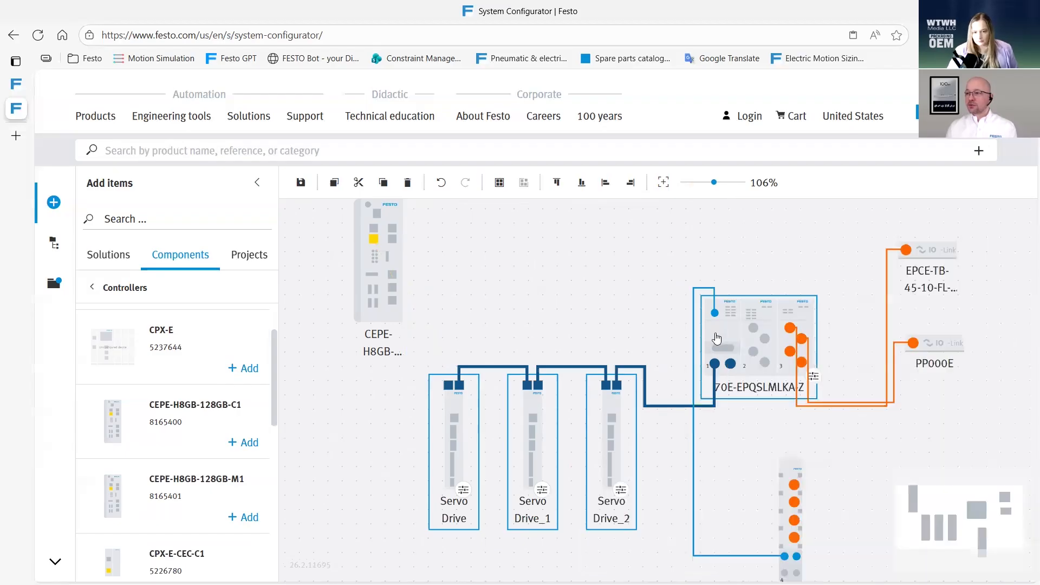
pyautogui.click(723, 338)
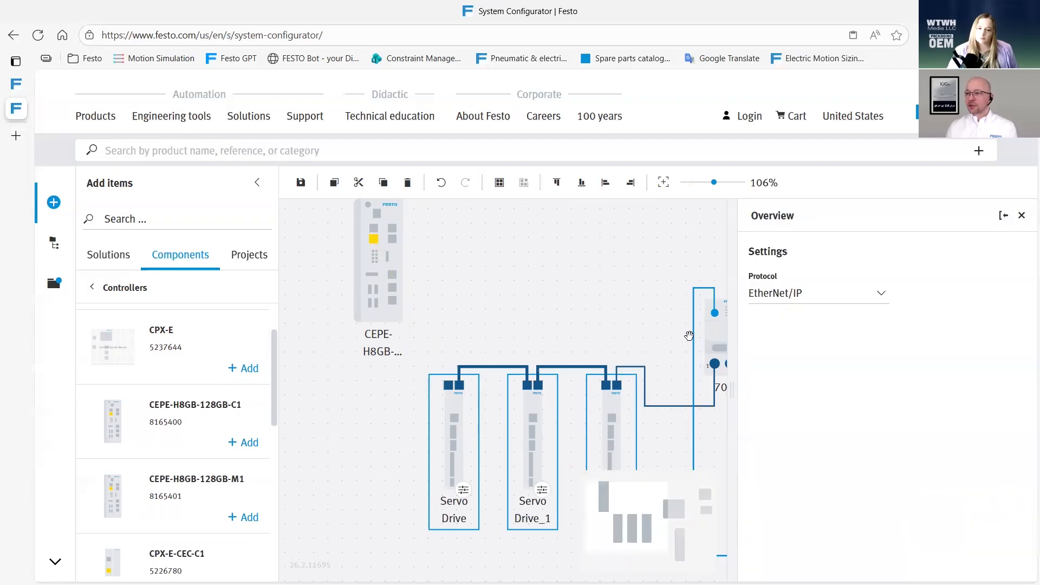
pyautogui.click(798, 293)
pyautogui.click(791, 337)
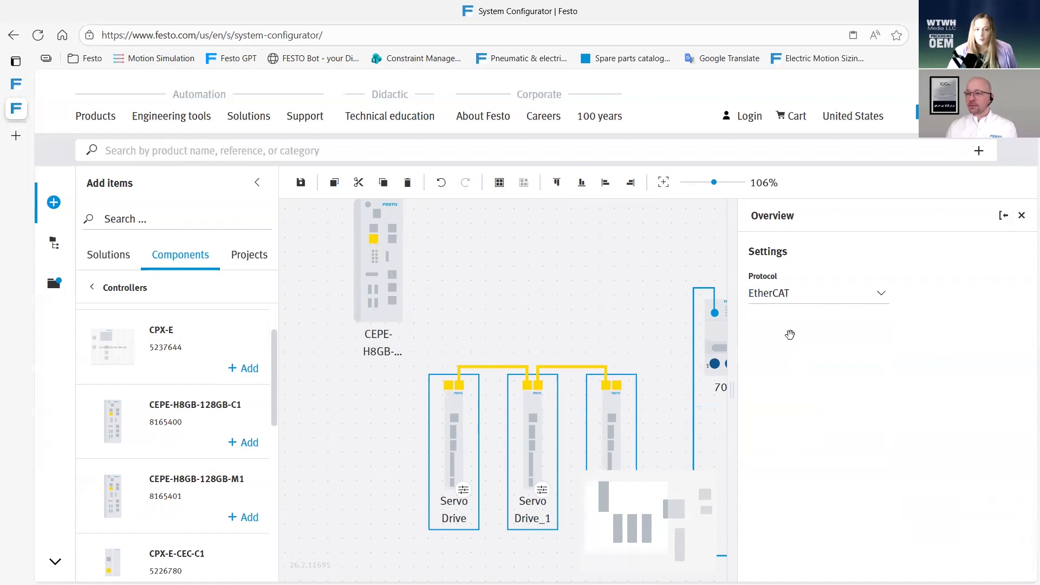
pyautogui.click(398, 260)
pyautogui.moveTo(374, 239); pyautogui.dragTo(455, 386)
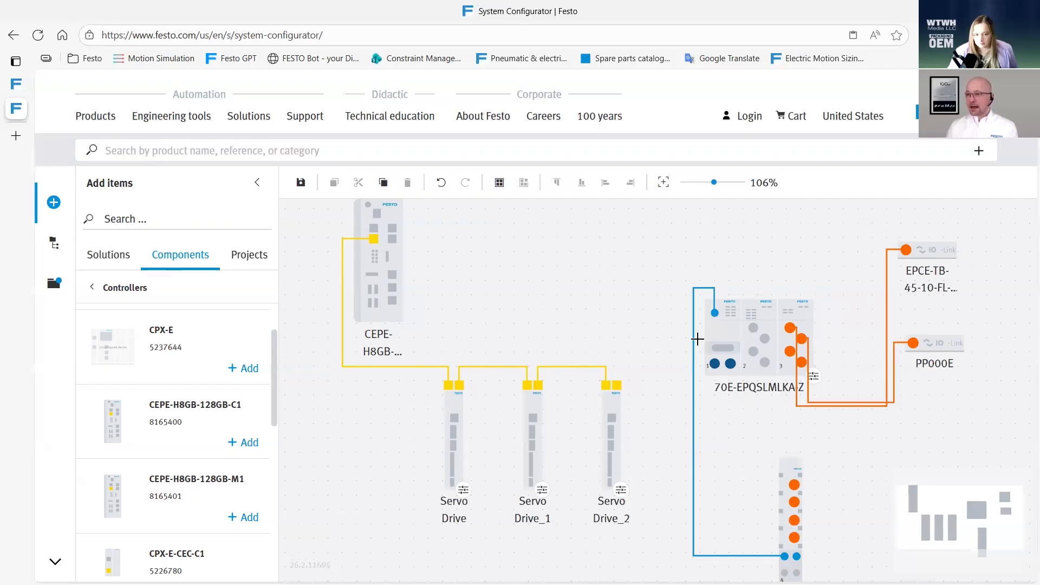
# Reconfigure the CPX-AP-A remote I/O system with the EC EtherCAT interface M12 at module position 1 and accept the configuration
pyautogui.click(732, 328)
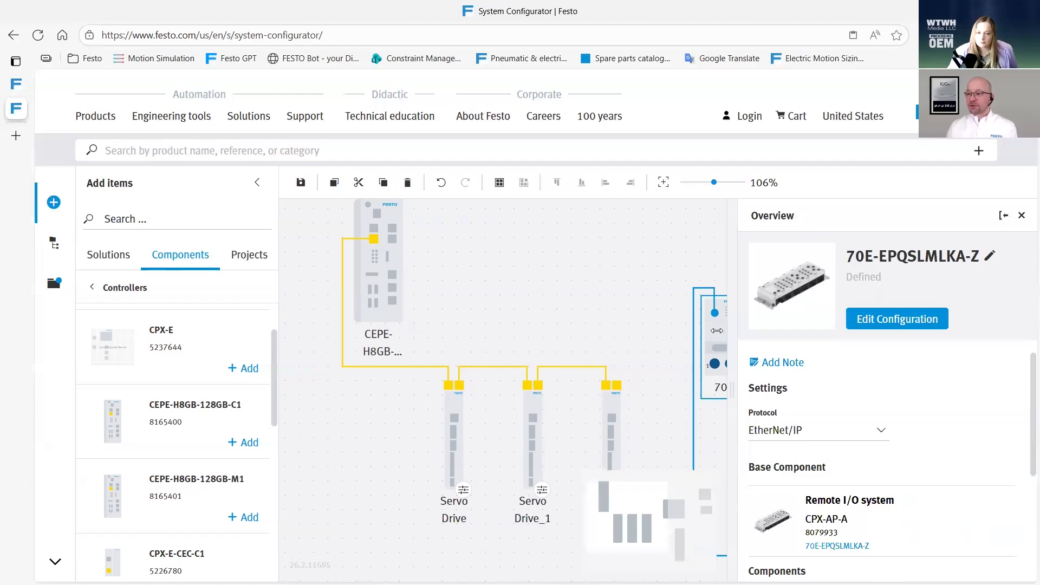
pyautogui.click(794, 432)
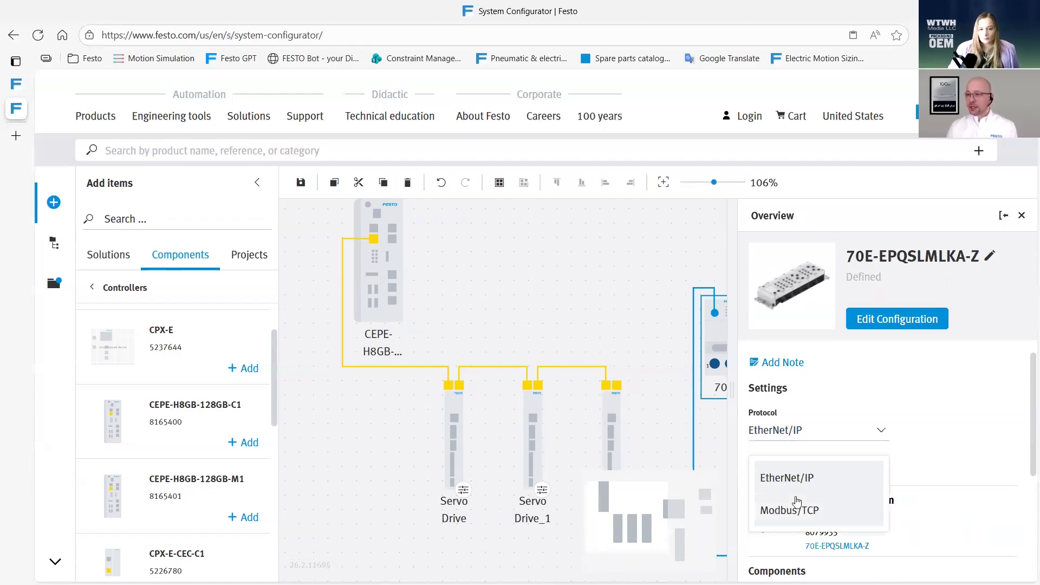
pyautogui.click(909, 384)
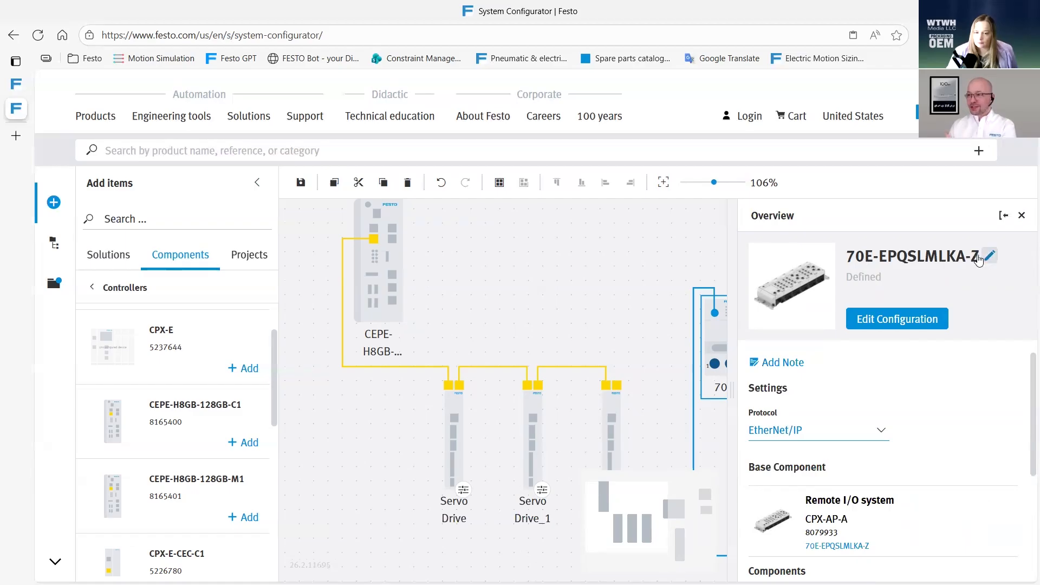
pyautogui.click(898, 321)
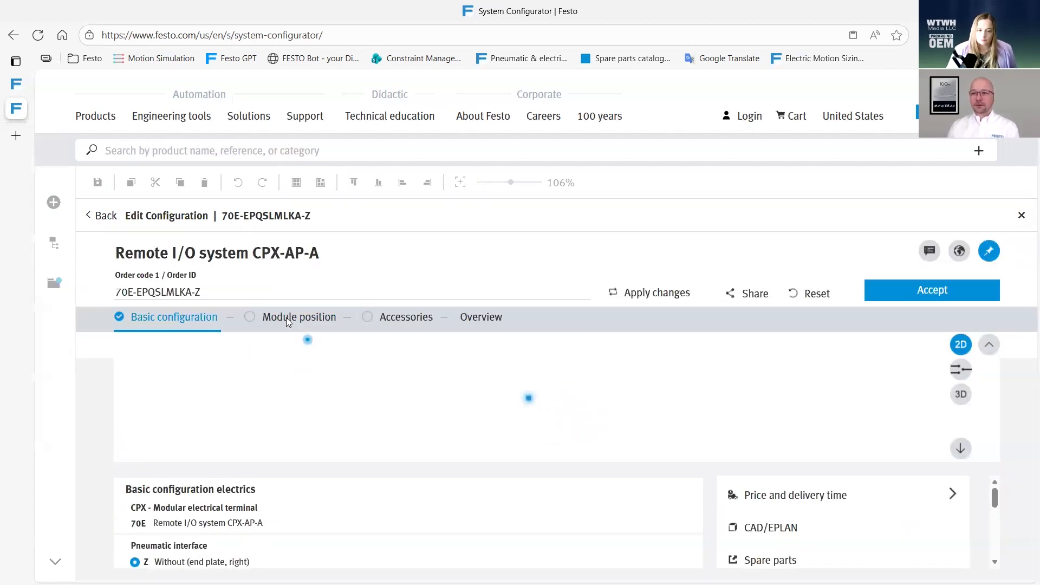
pyautogui.click(288, 322)
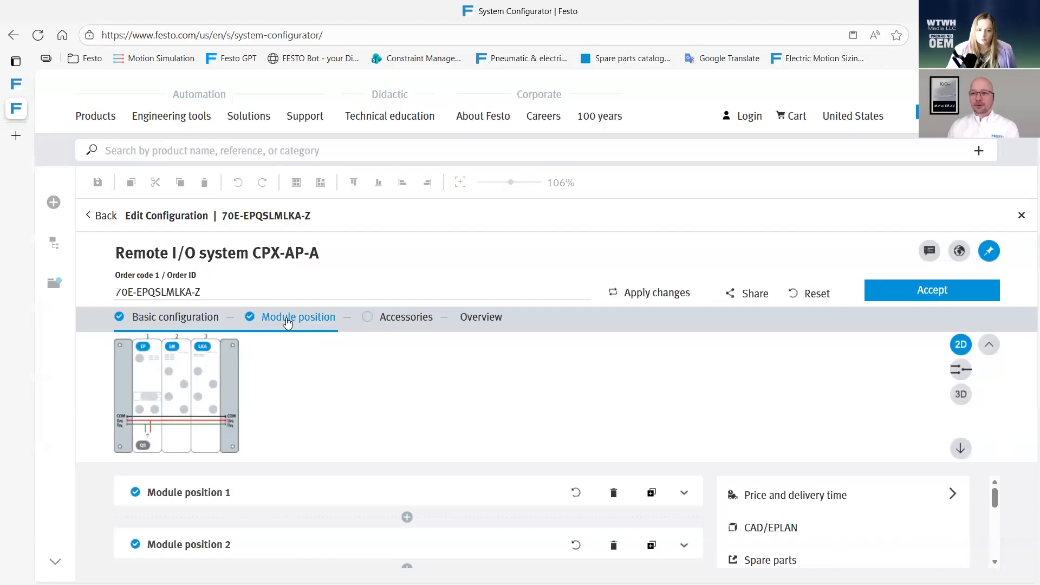
pyautogui.click(191, 494)
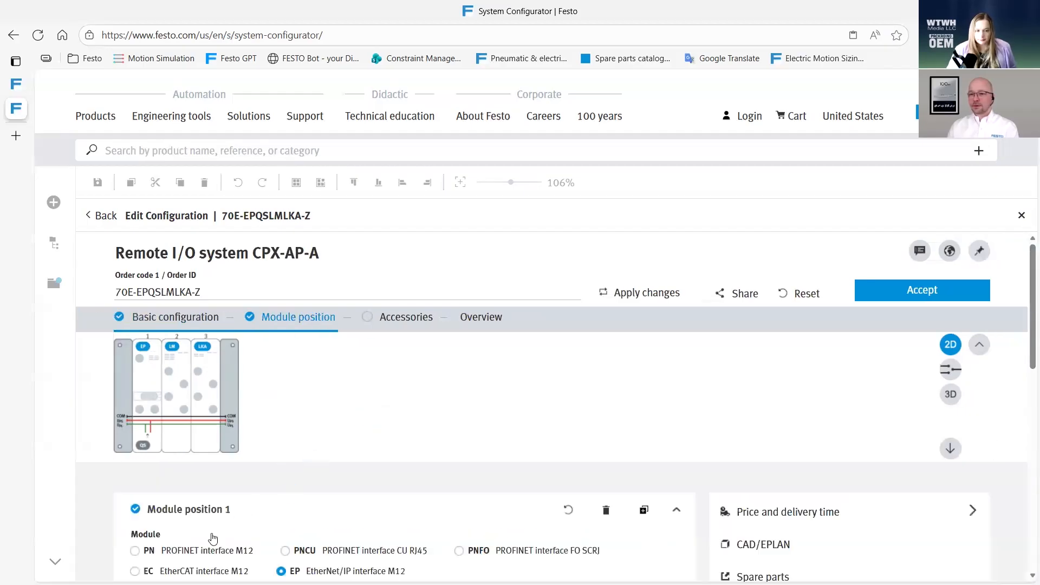
pyautogui.click(147, 571)
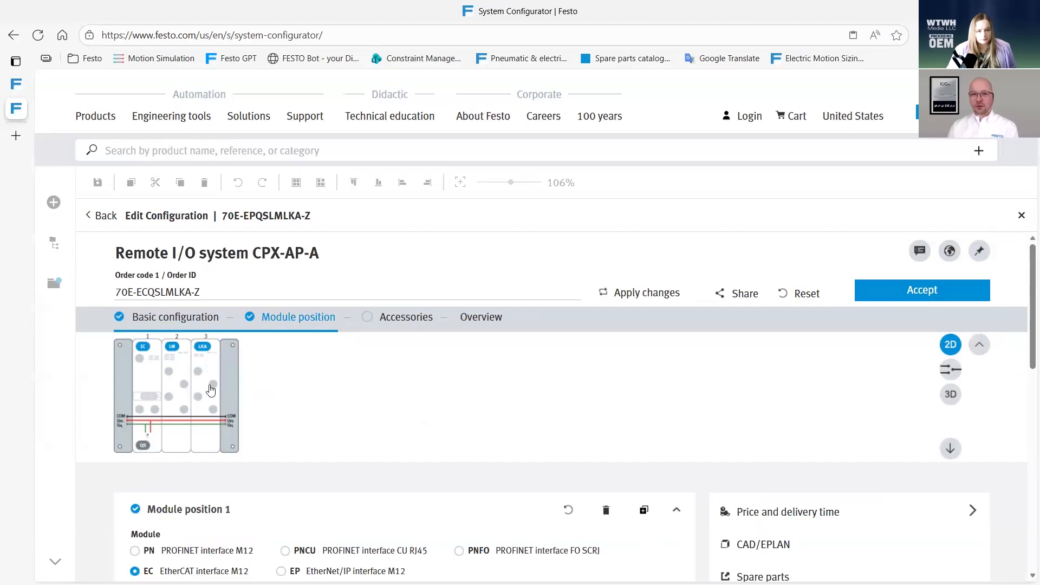
pyautogui.click(933, 291)
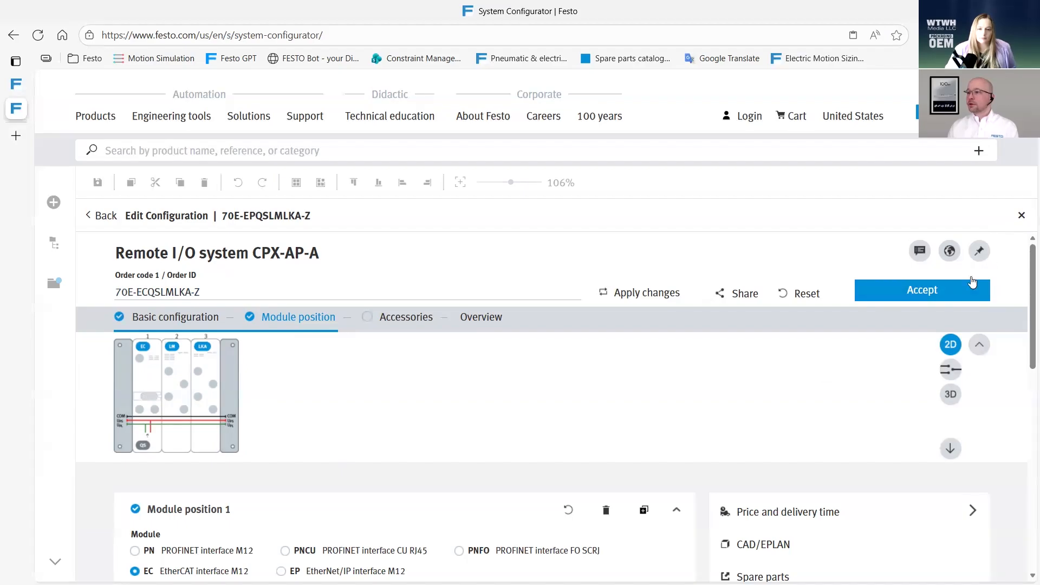
pyautogui.click(1021, 218)
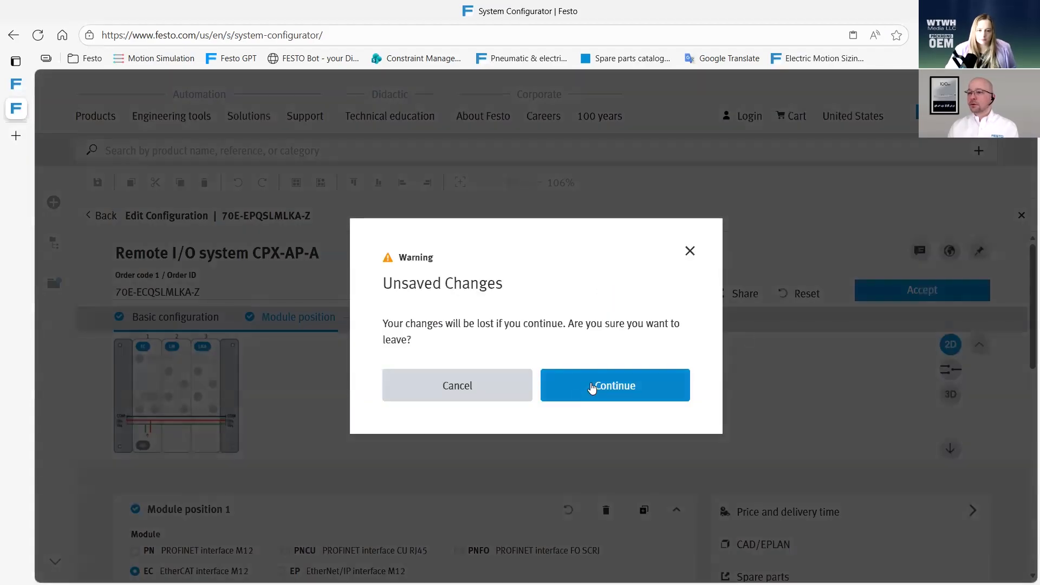
pyautogui.click(484, 394)
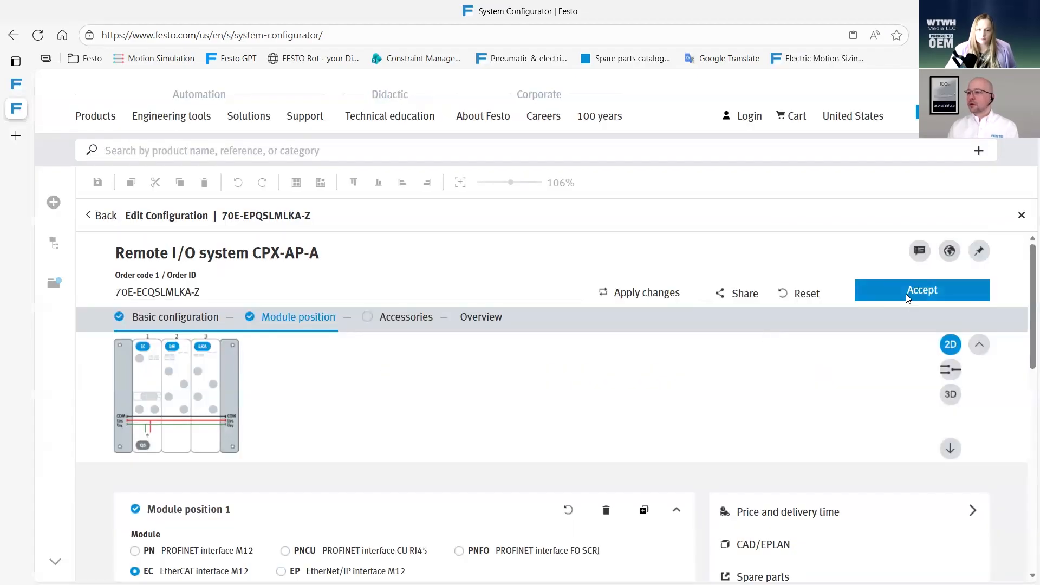
pyautogui.click(916, 293)
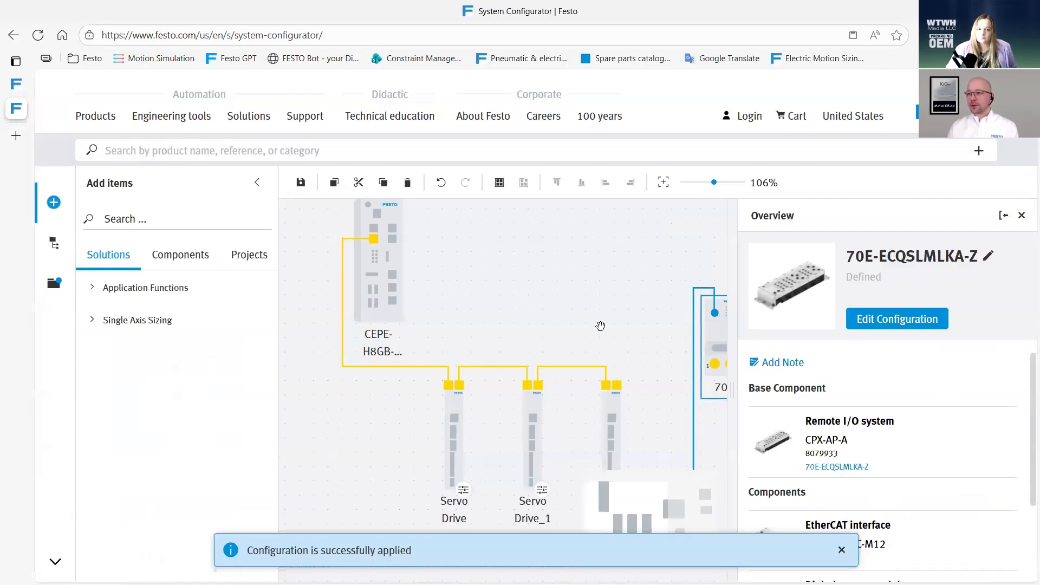
# Wire the first EtherCAT port of the CPX-AP-A system to the free port of Servo Drive_2
pyautogui.scroll(-2, 600, 326)
pyautogui.moveTo(620, 327); pyautogui.dragTo(513, 320)
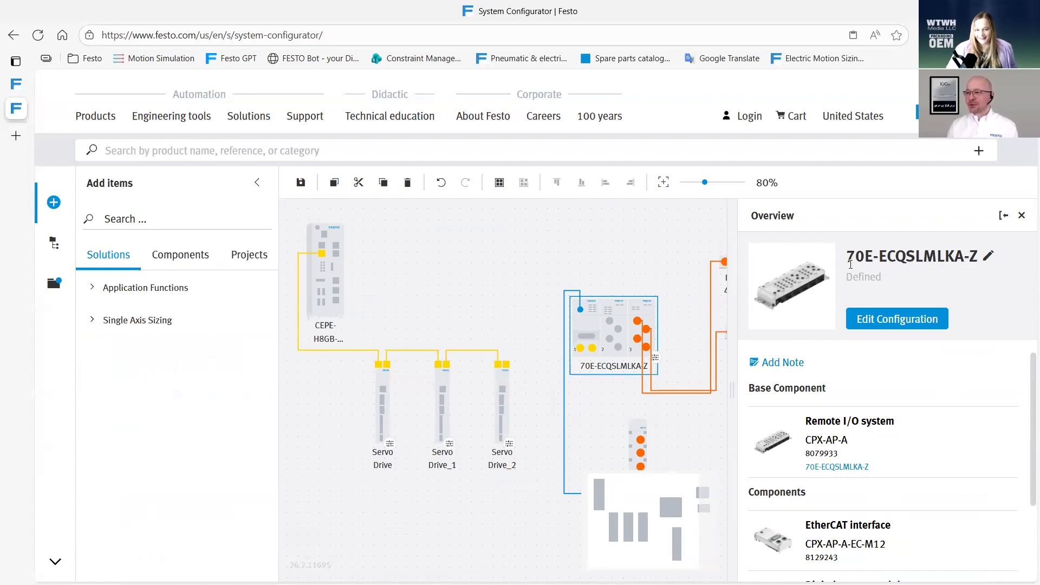
pyautogui.moveTo(580, 351); pyautogui.dragTo(504, 364)
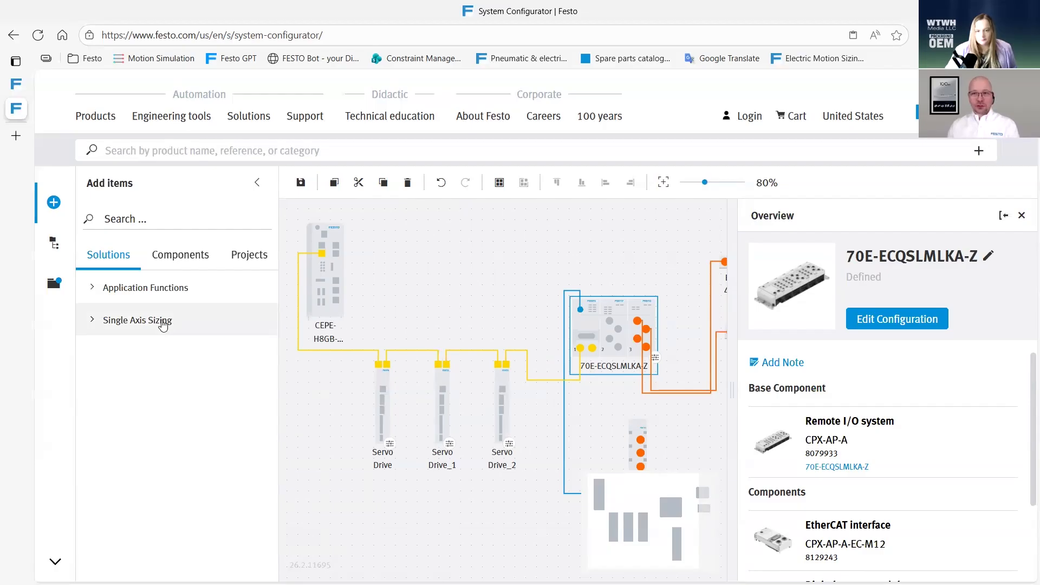
# Start saving the topology and log in to the Festo account to allow it
pyautogui.click(53, 284)
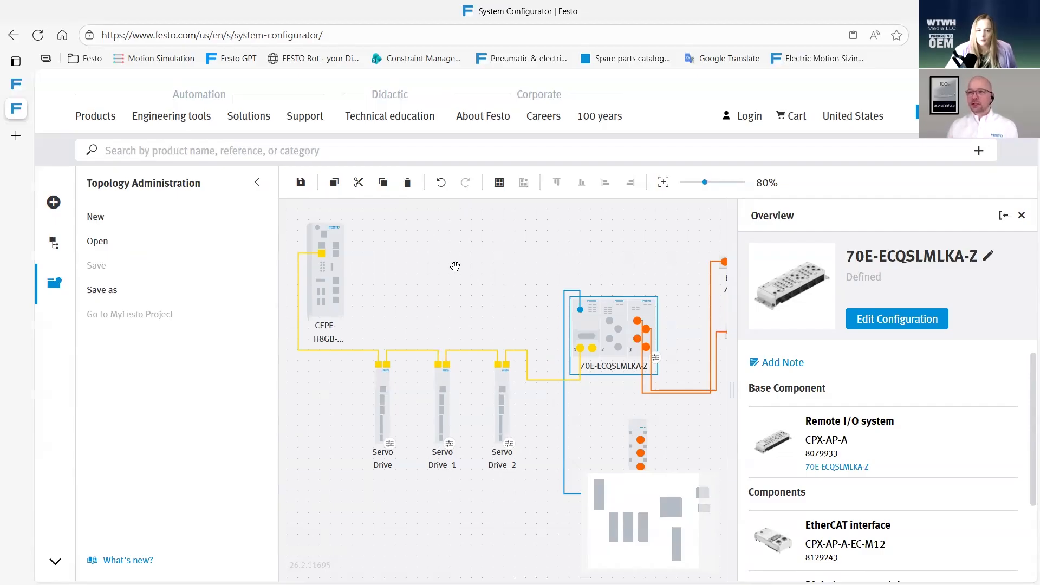
pyautogui.scroll(-2, 302, 191)
pyautogui.click(103, 194)
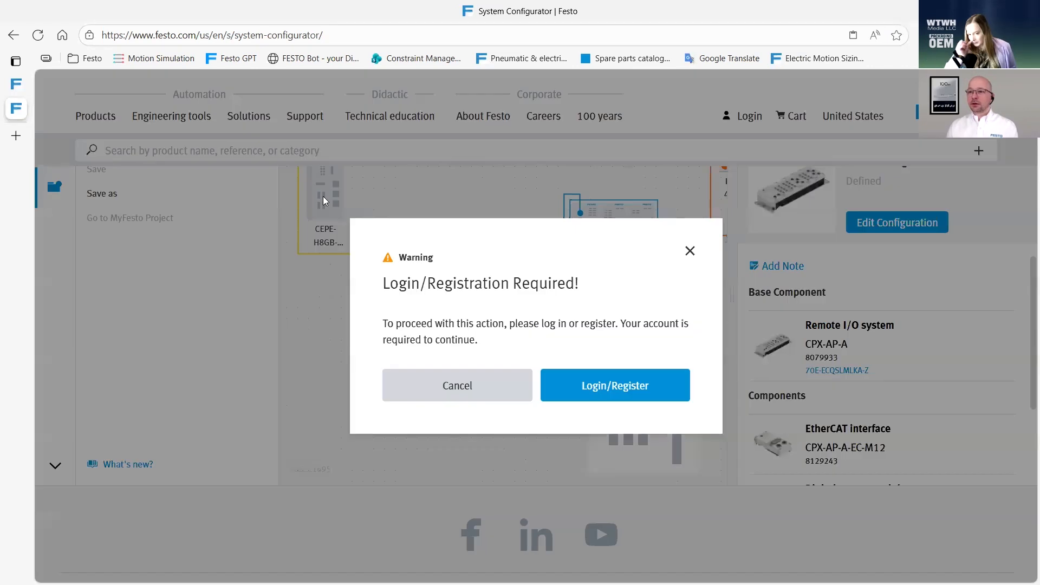
pyautogui.click(611, 389)
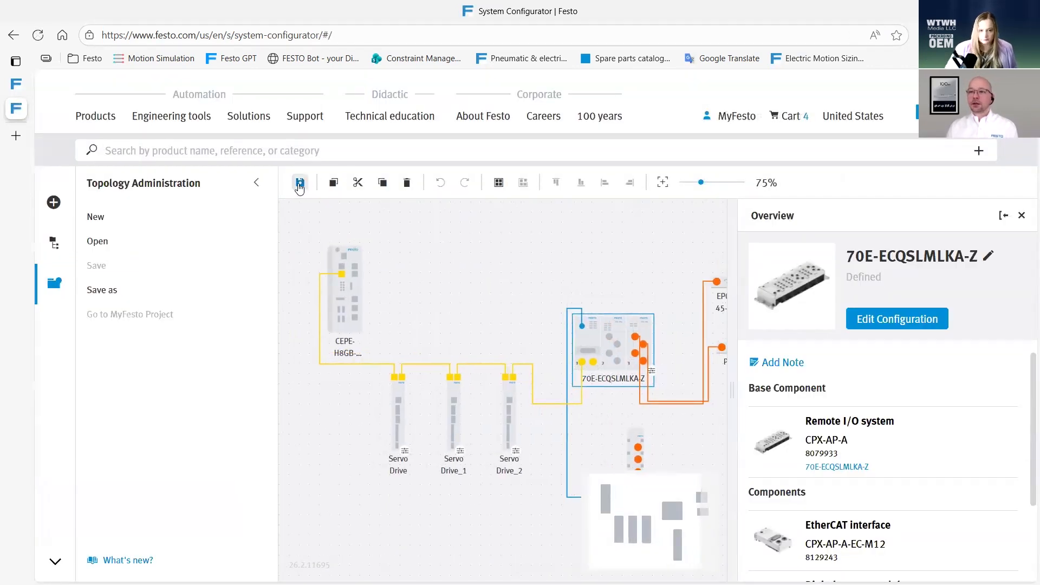
# Start saving the topology and create a new private project named Webinar Project to hold it
pyautogui.click(300, 182)
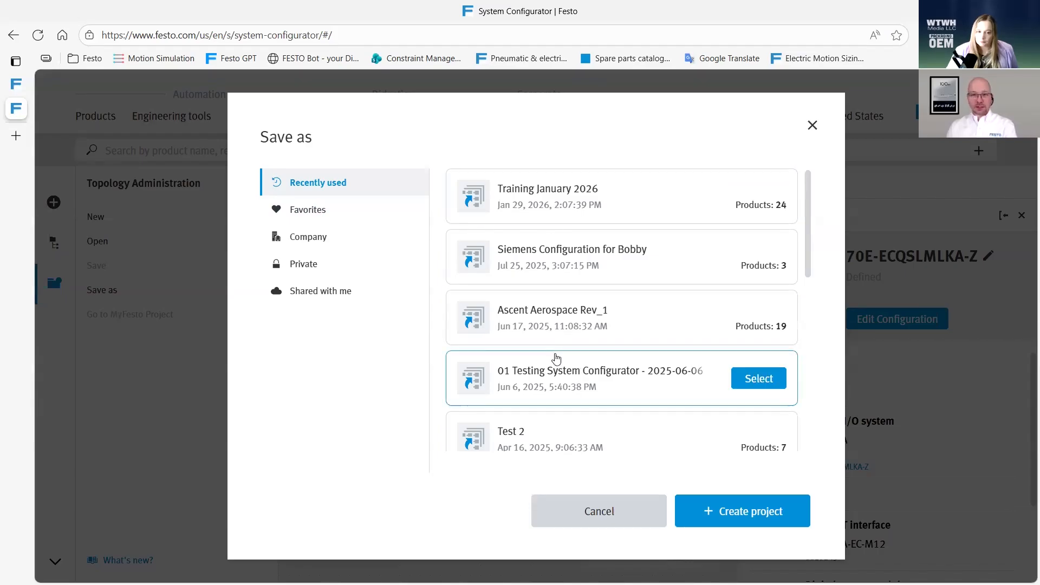
pyautogui.click(759, 516)
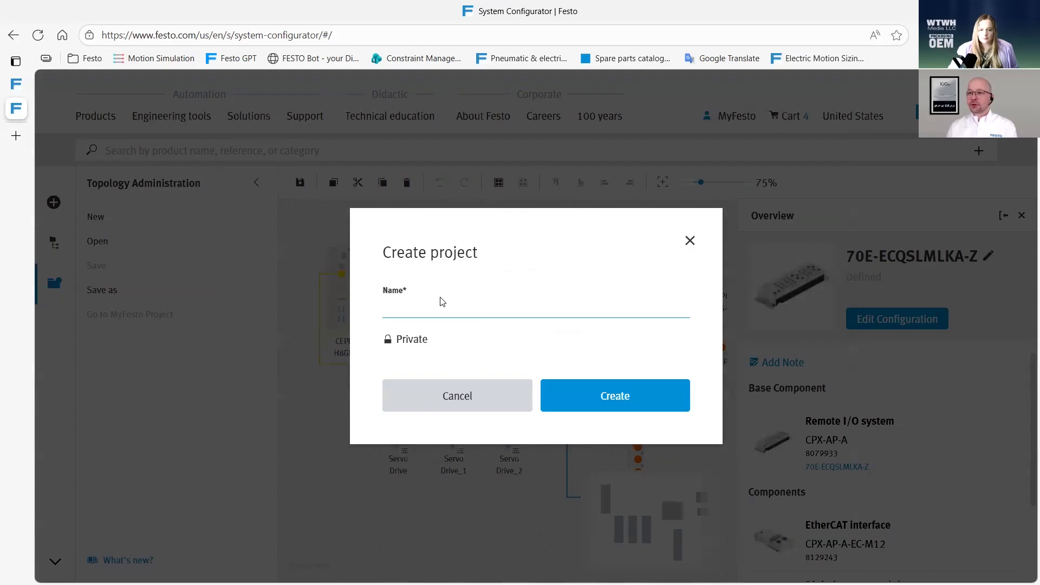
pyautogui.click(443, 303)
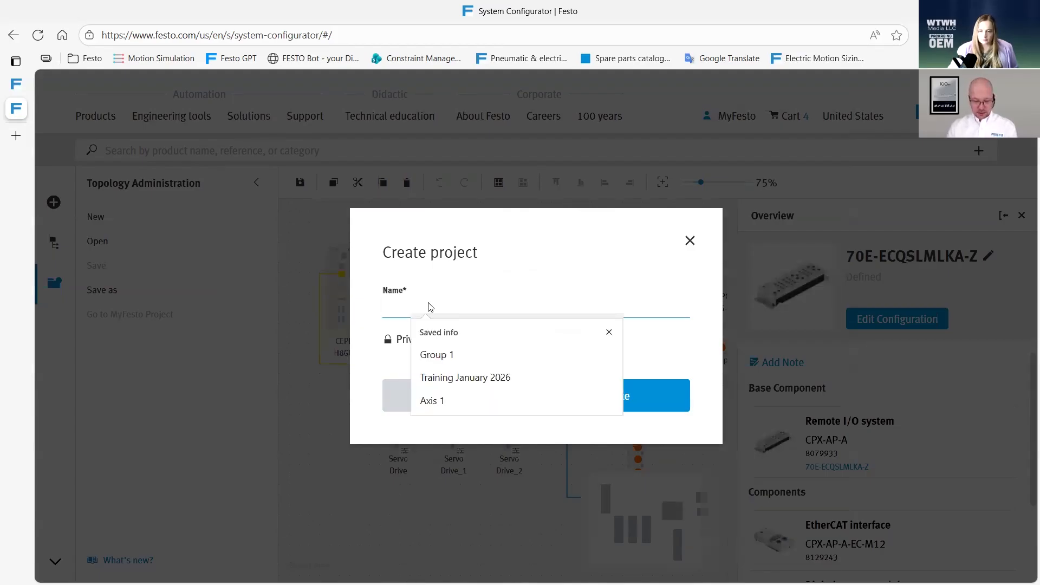
pyautogui.write('Web')
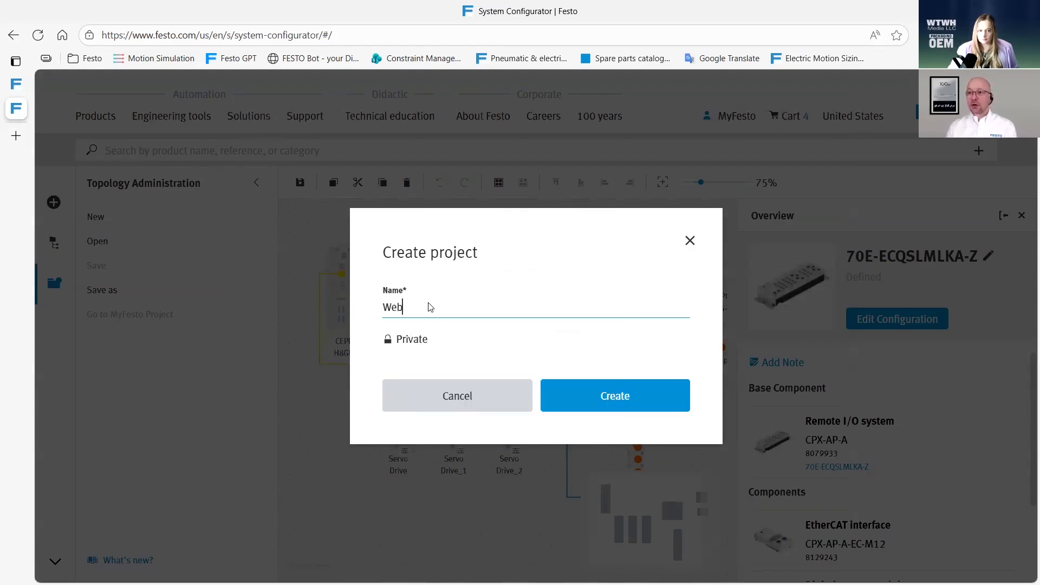
pyautogui.write('inar Project')
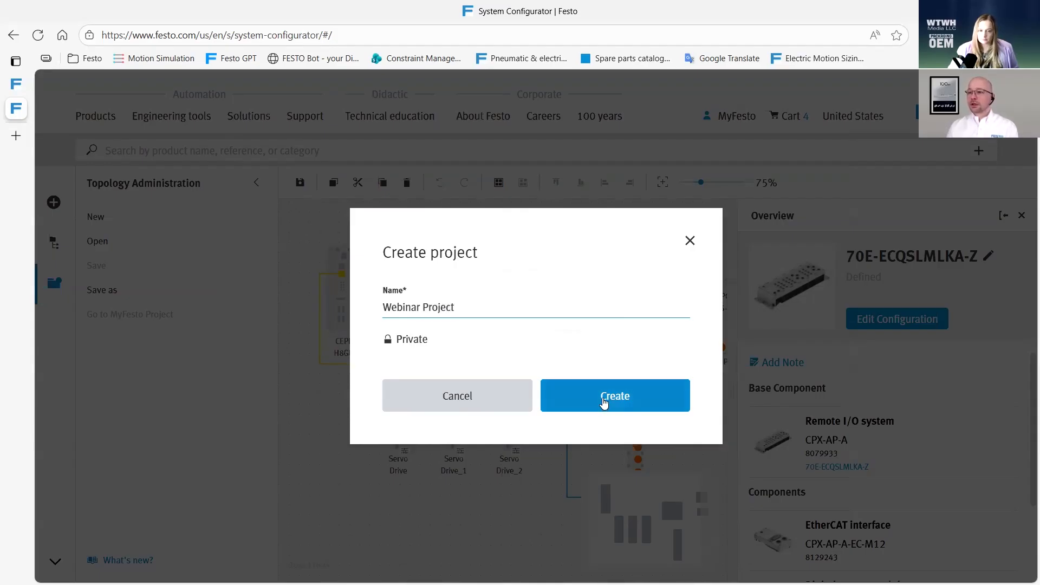
pyautogui.click(604, 399)
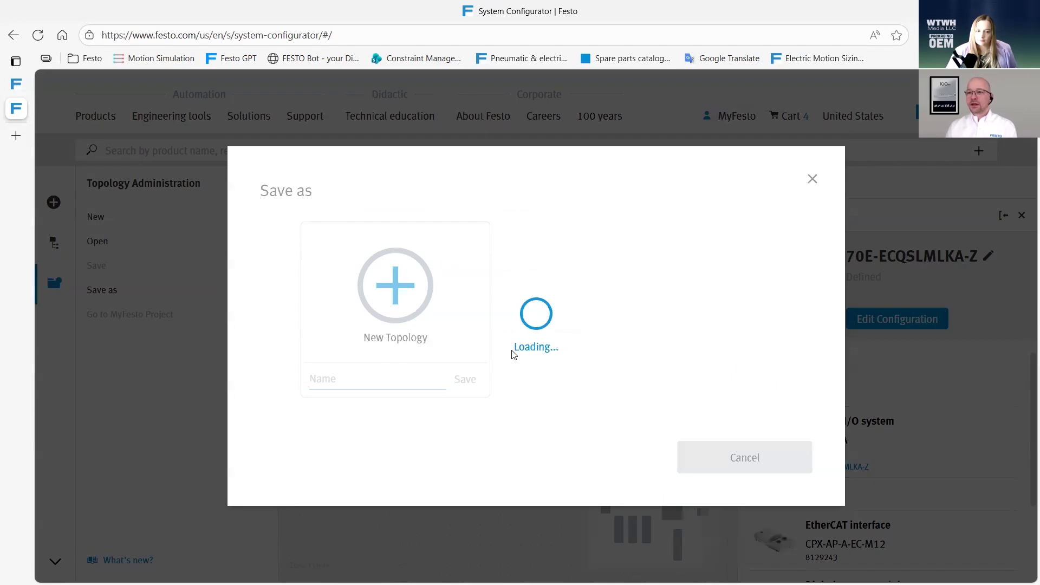
# Save the layout as a new topology named EtherCAT in the Webinar Project
pyautogui.click(401, 348)
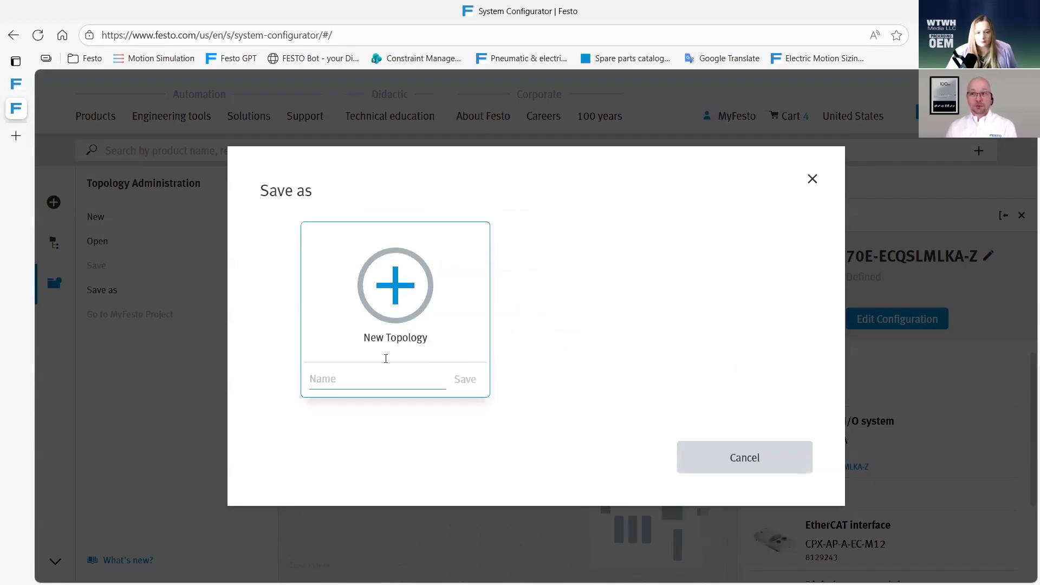
pyautogui.write('EtherCAT')
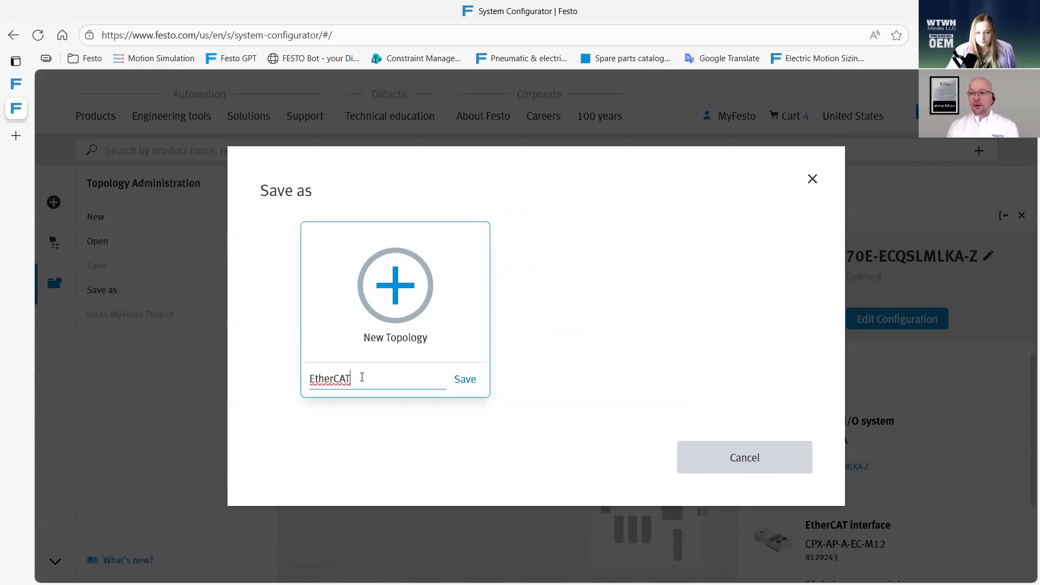
pyautogui.click(467, 380)
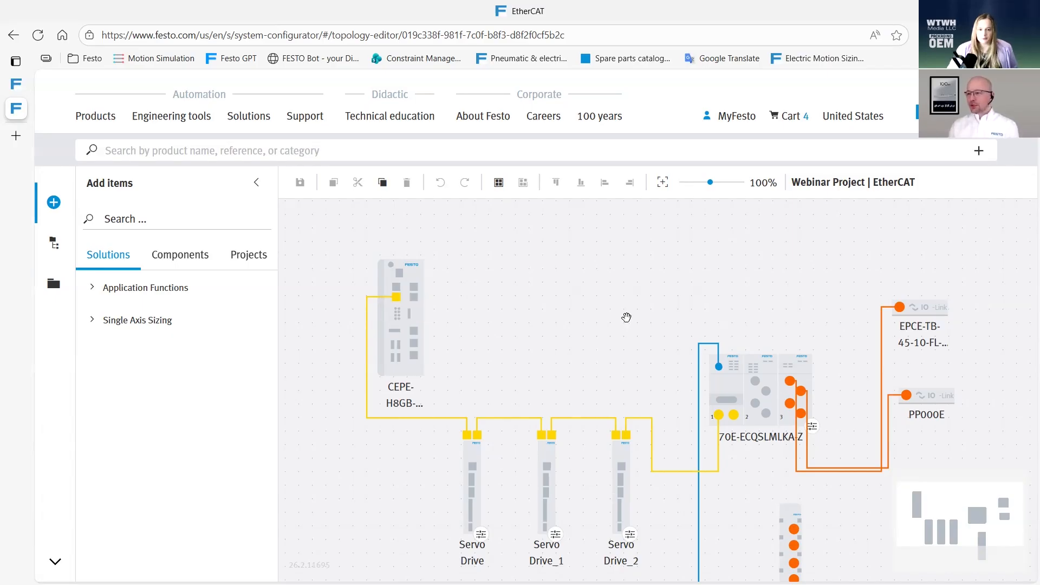
pyautogui.moveTo(626, 358); pyautogui.dragTo(560, 324)
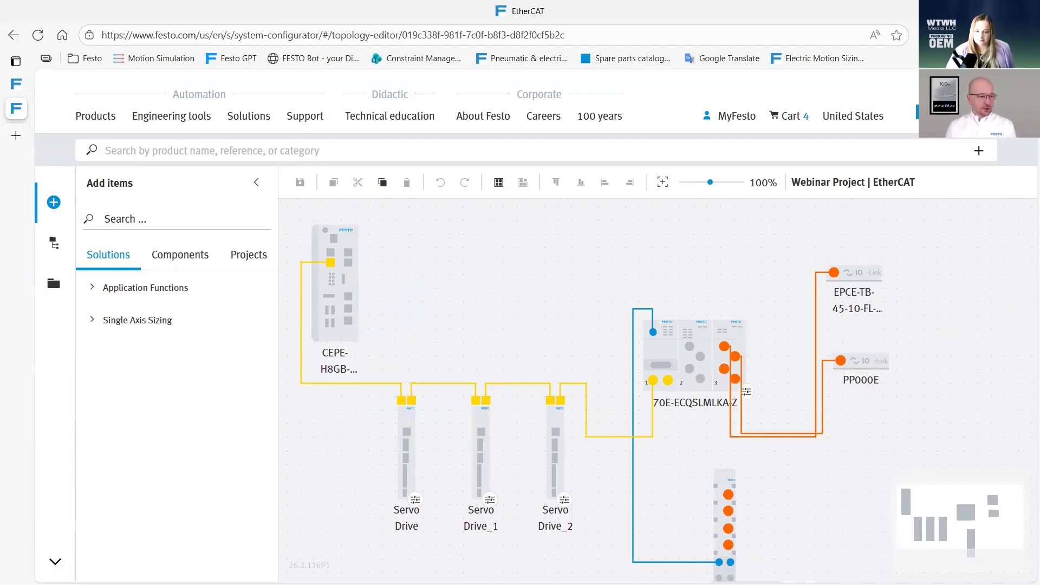
# Switch to Festo Automation Suite and start a data import with System Configurator as the source
pyautogui.hotkey('alt', 'Tab')
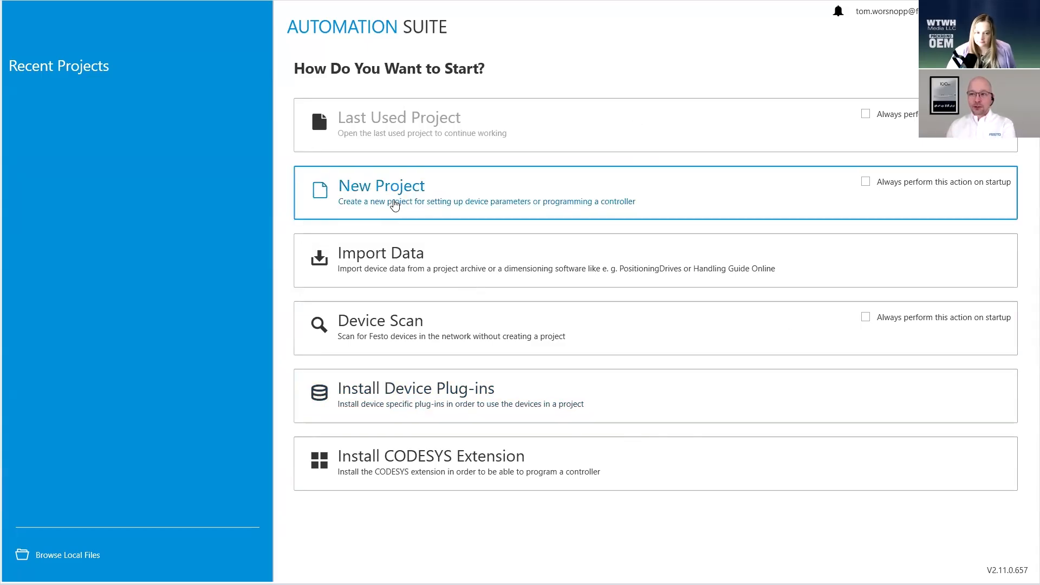
pyautogui.click(402, 267)
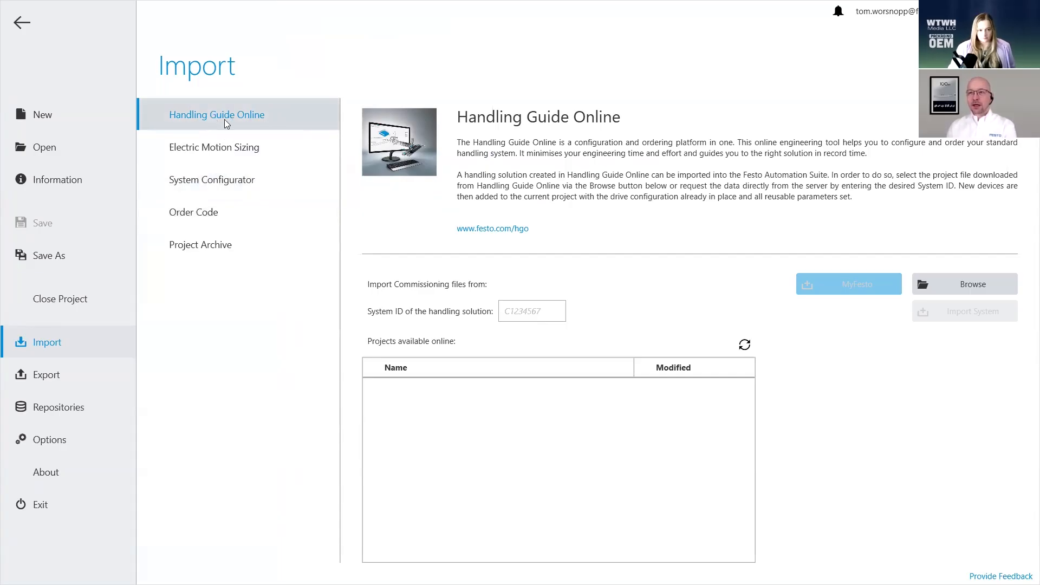
pyautogui.click(260, 144)
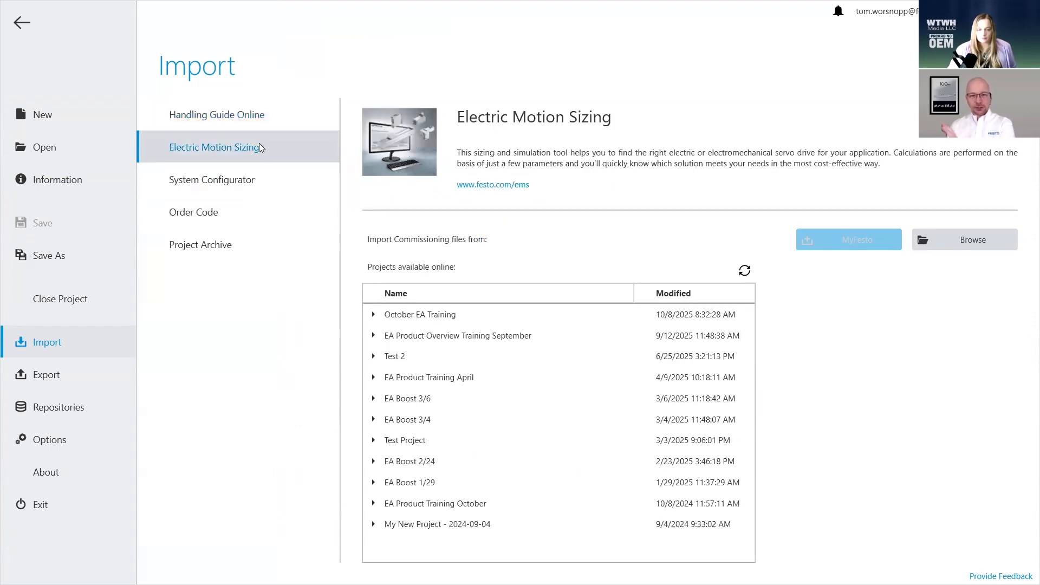
pyautogui.click(256, 186)
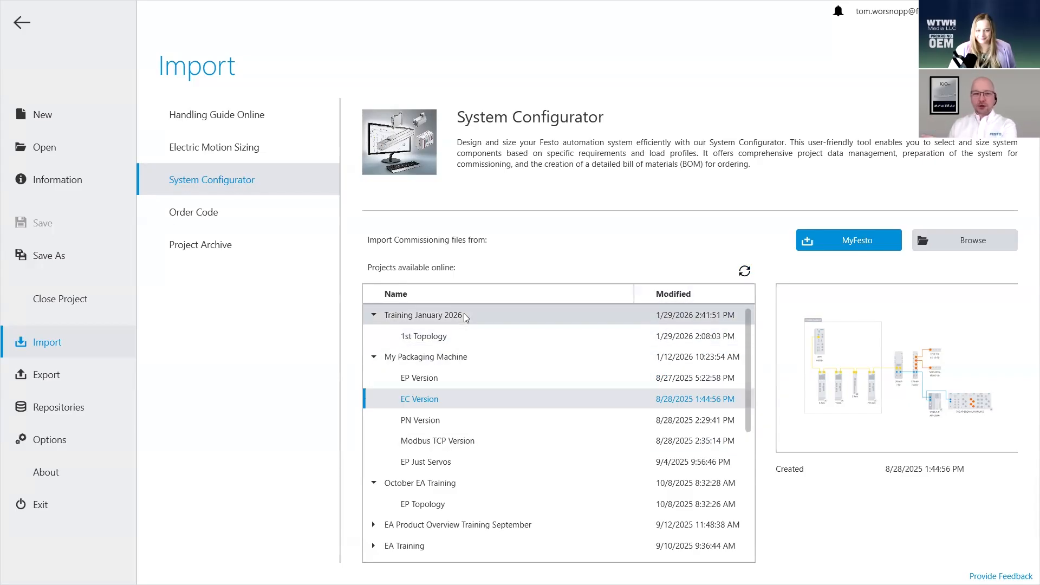
# Refresh the online projects and import the EtherCAT topology from Webinar Project, including the automatic installation of the missing device files
pyautogui.click(742, 272)
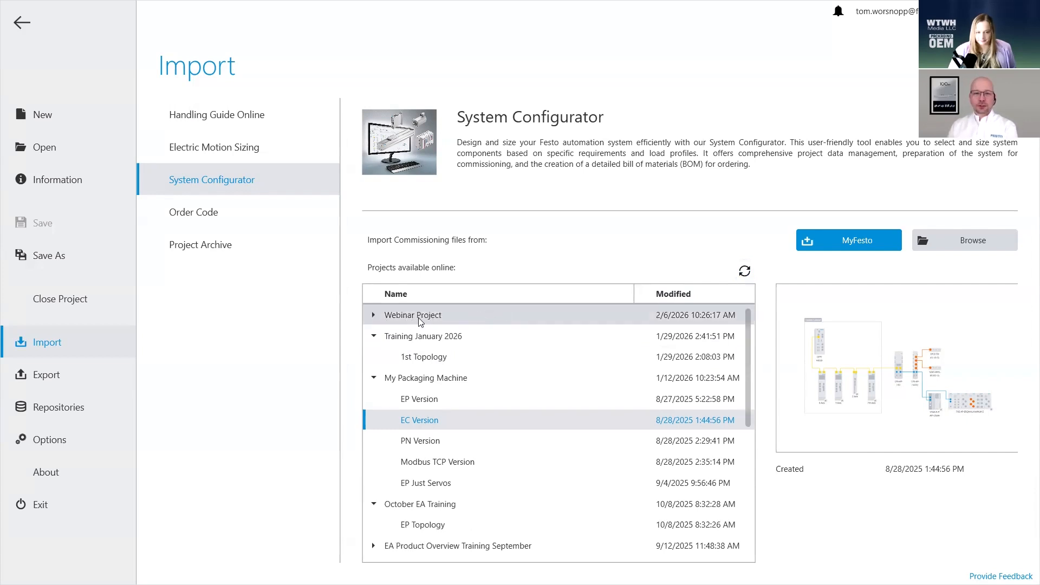
pyautogui.click(377, 316)
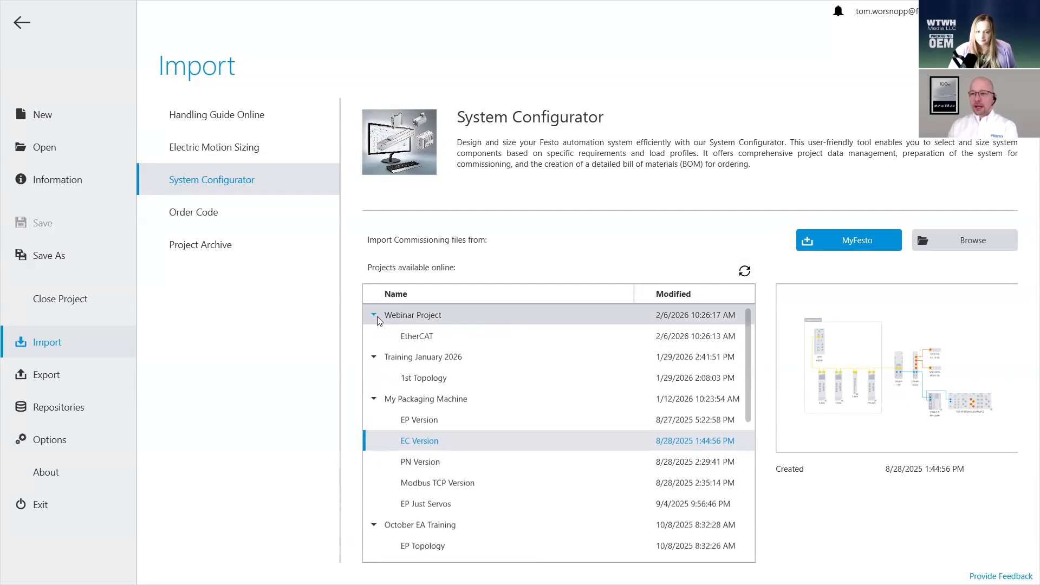
pyautogui.click(430, 336)
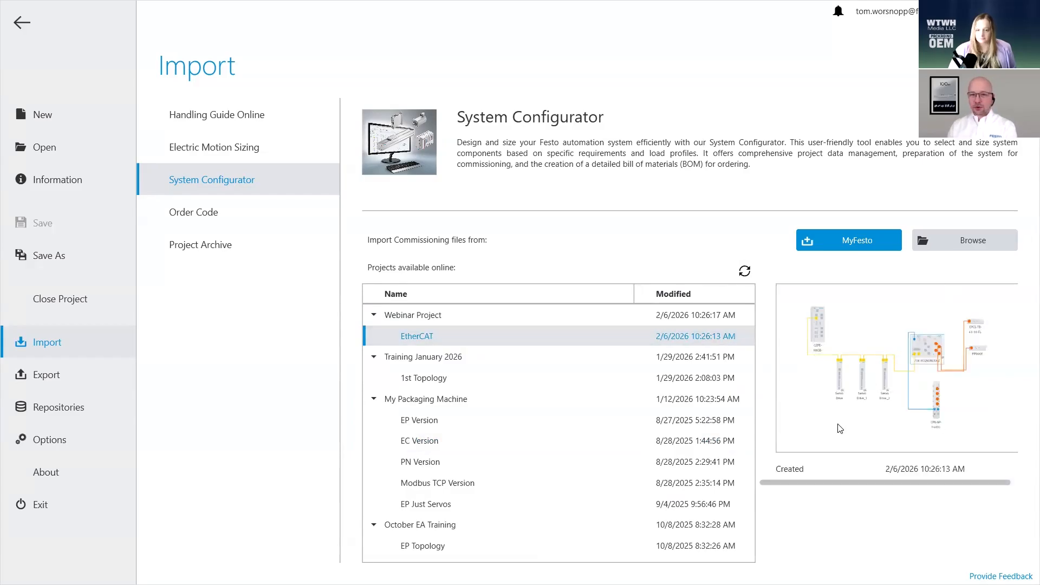
pyautogui.click(858, 248)
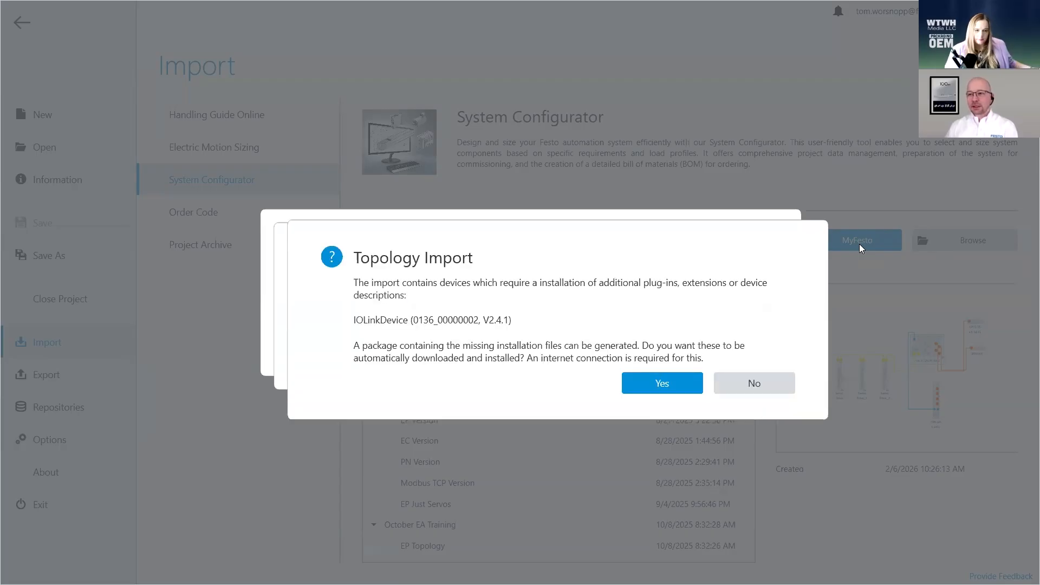
pyautogui.click(672, 385)
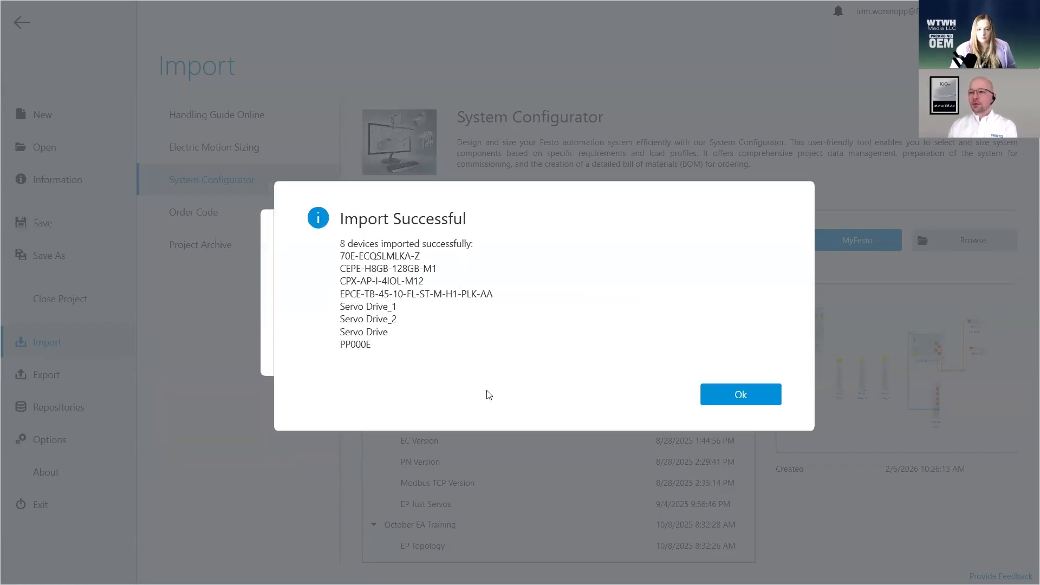
pyautogui.click(725, 394)
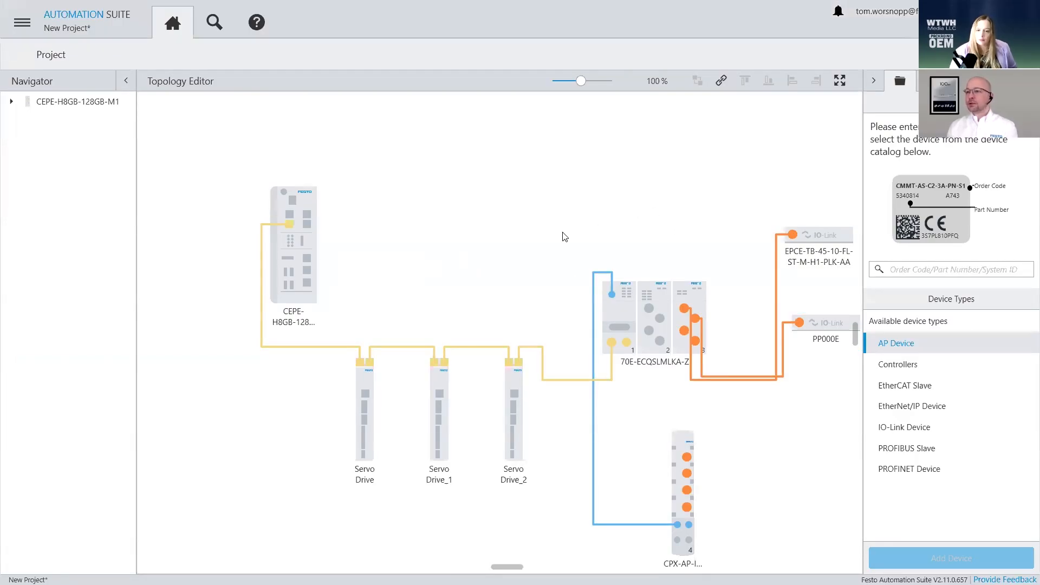
# Examine the imported topology by selecting the IO-Link devices, the CPX-AP modules and the three servo drives in turn
pyautogui.scroll(-2, 564, 235)
pyautogui.click(838, 82)
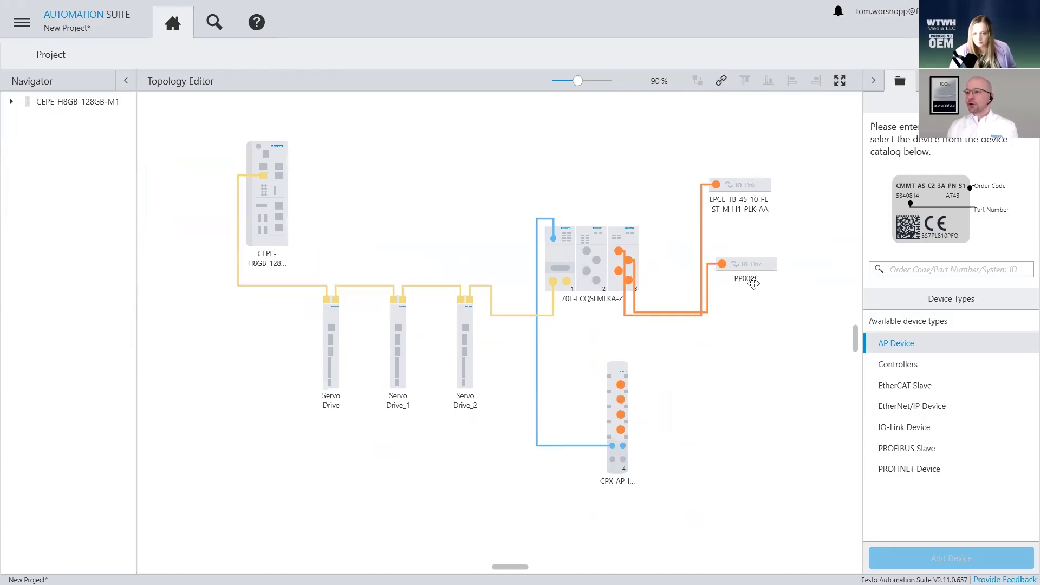
pyautogui.click(753, 271)
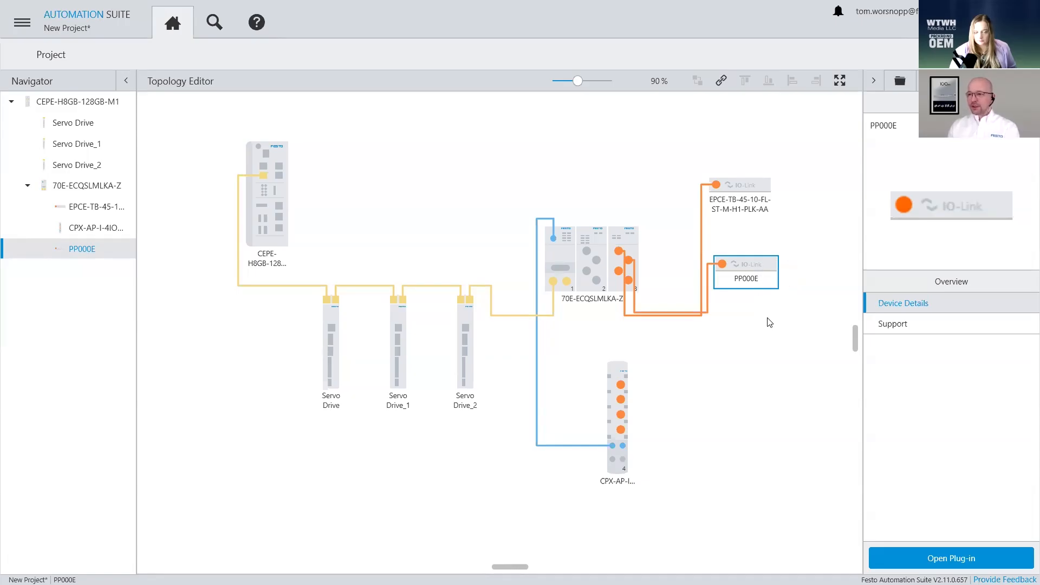
pyautogui.click(611, 385)
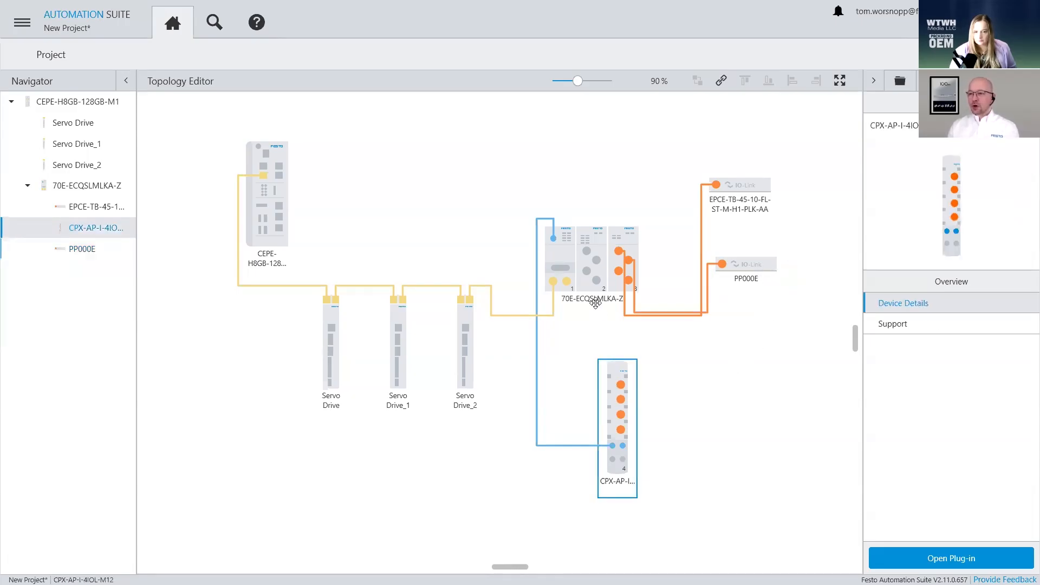
pyautogui.click(593, 284)
pyautogui.click(743, 185)
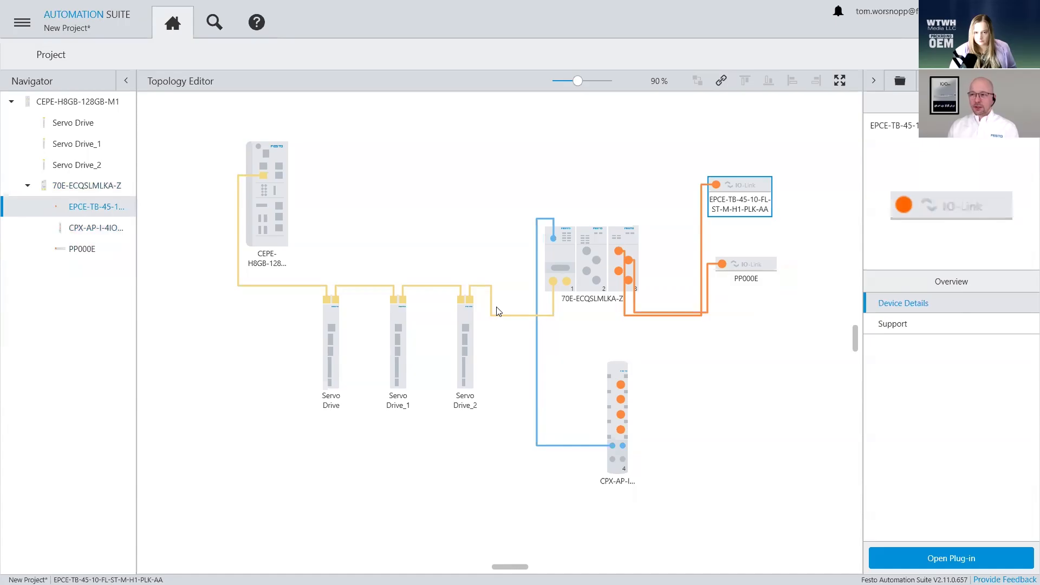
pyautogui.click(460, 347)
pyautogui.click(398, 343)
pyautogui.click(331, 344)
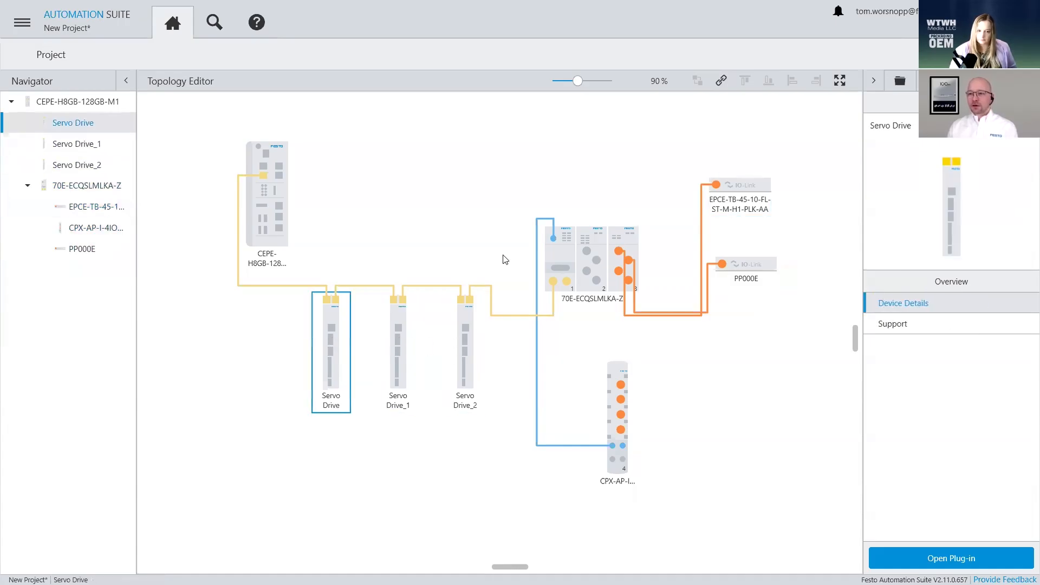
pyautogui.click(564, 251)
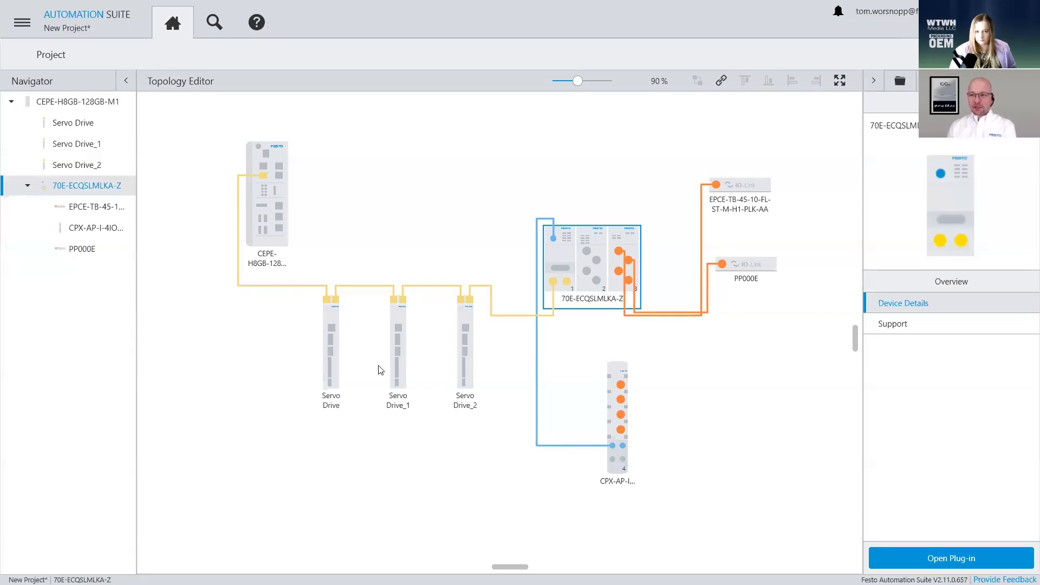
# Open the plug-in of the first servo drive and apply all parameters imported from the engineering tool
pyautogui.click(335, 358)
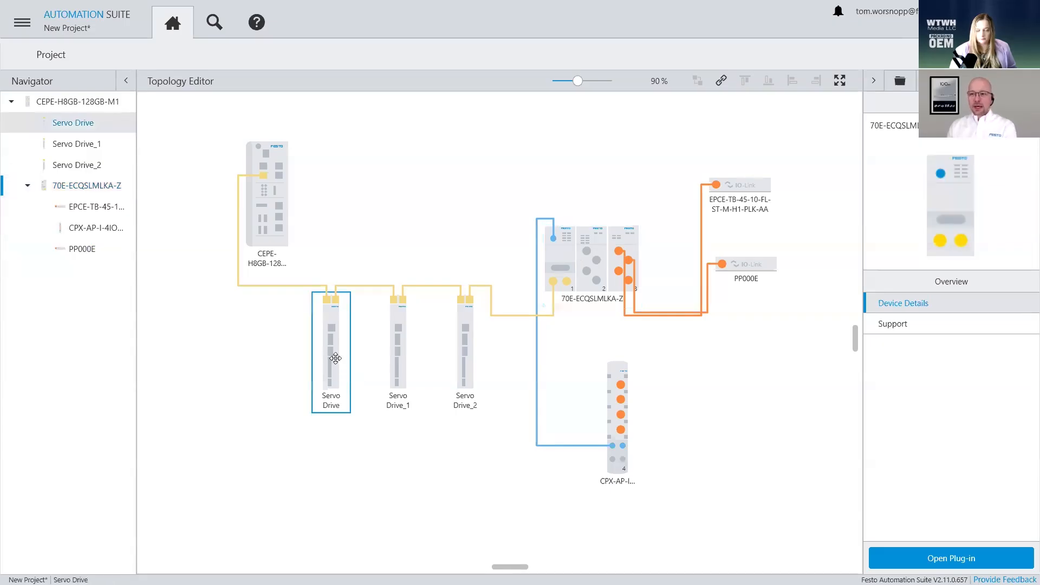
pyautogui.doubleClick(329, 329)
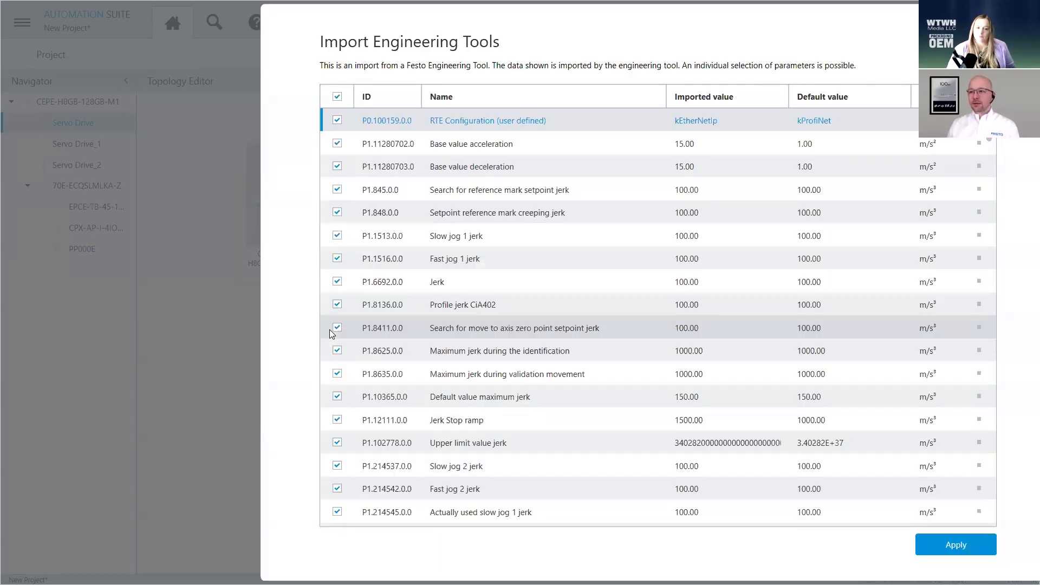
pyautogui.click(954, 551)
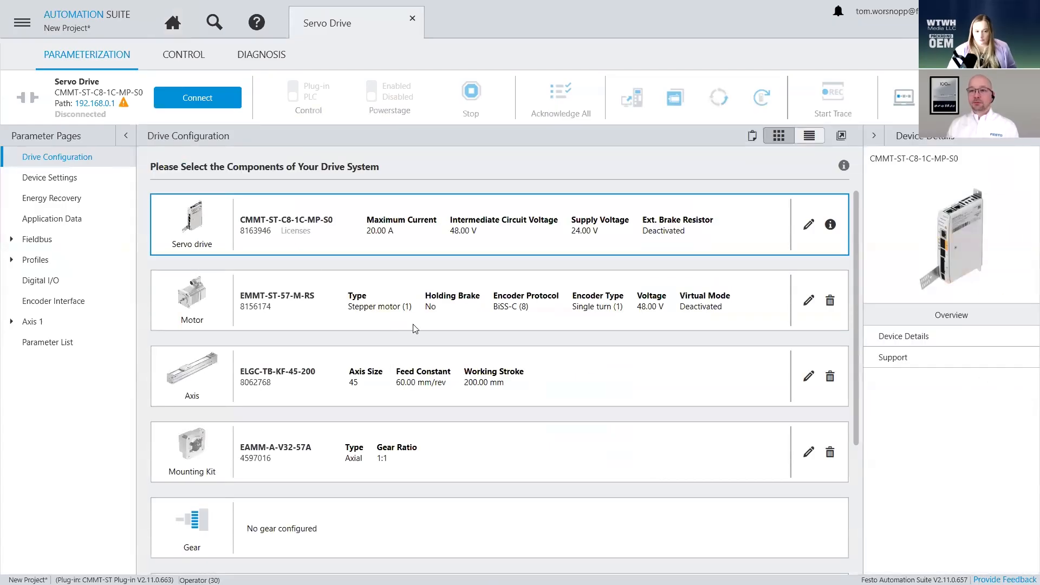
# Review the motor, axis and mounting kit in the servo drive's drive configuration
pyautogui.click(228, 314)
pyautogui.click(220, 368)
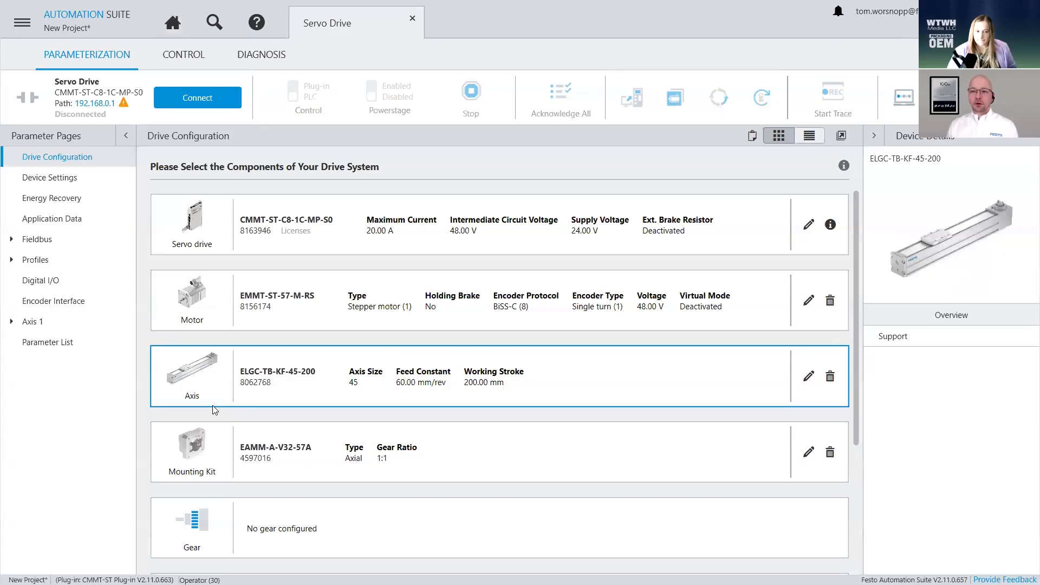
pyautogui.click(221, 454)
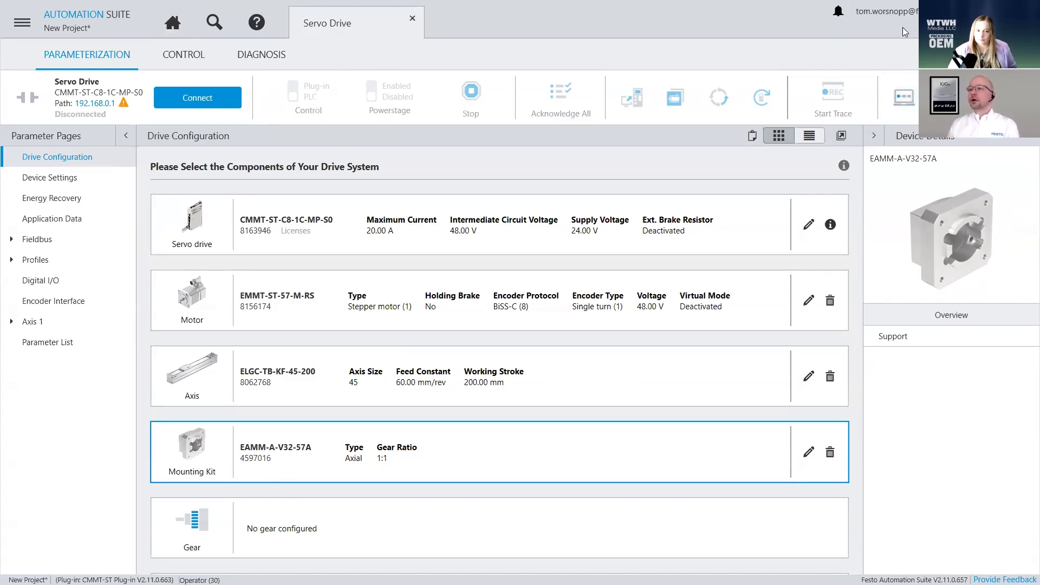
# Close the servo drive's configuration and select the first servo drive in the full-size topology view
pyautogui.doubleClick(713, 4)
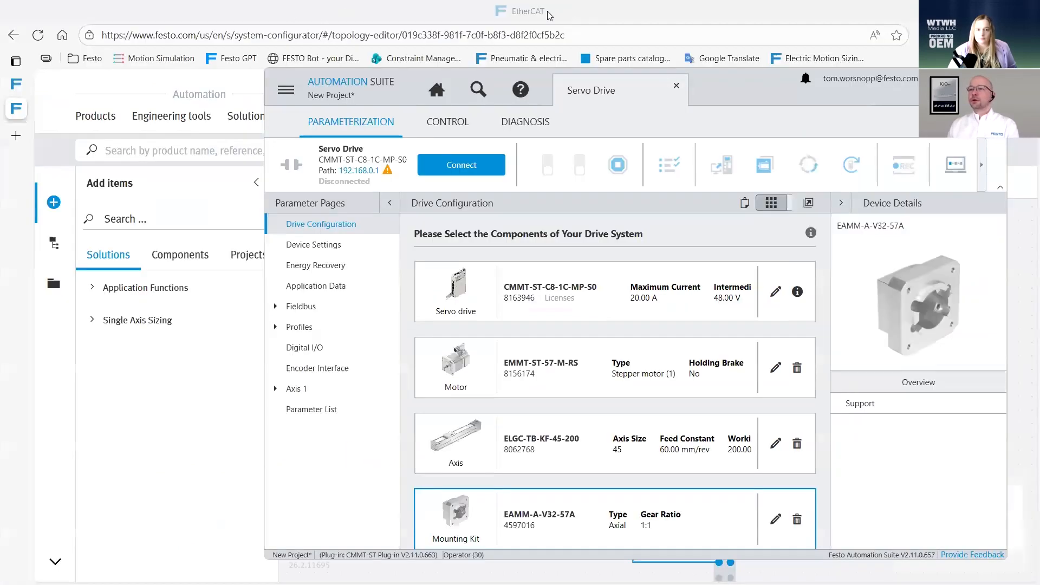
pyautogui.click(676, 86)
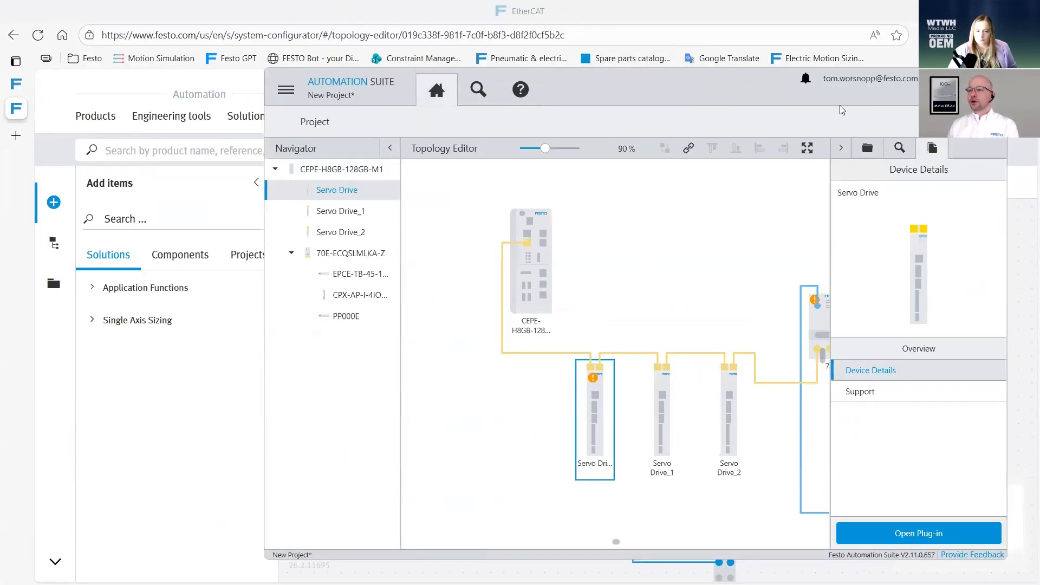
pyautogui.doubleClick(676, 87)
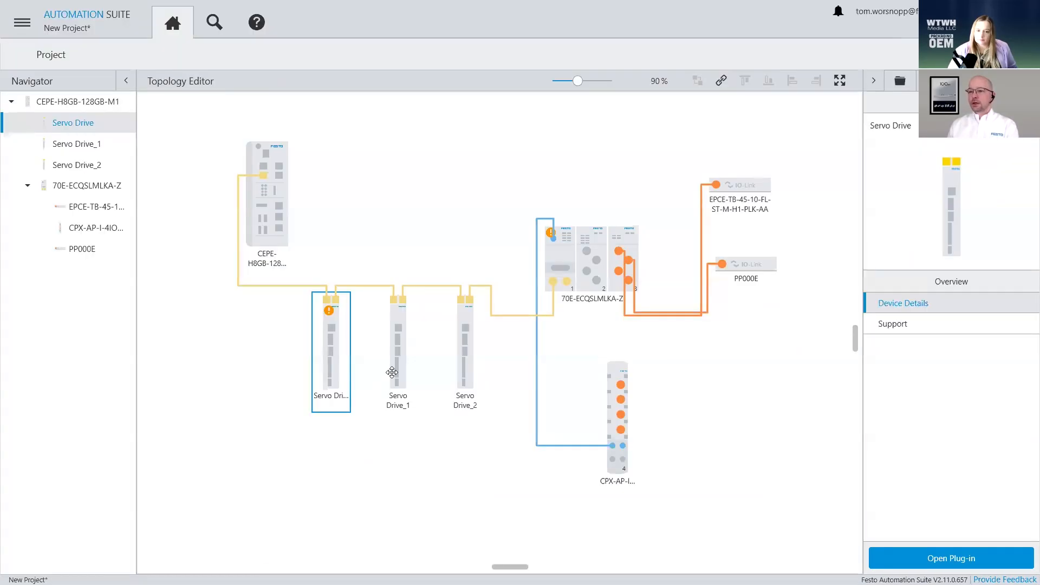
pyautogui.click(400, 362)
pyautogui.click(331, 360)
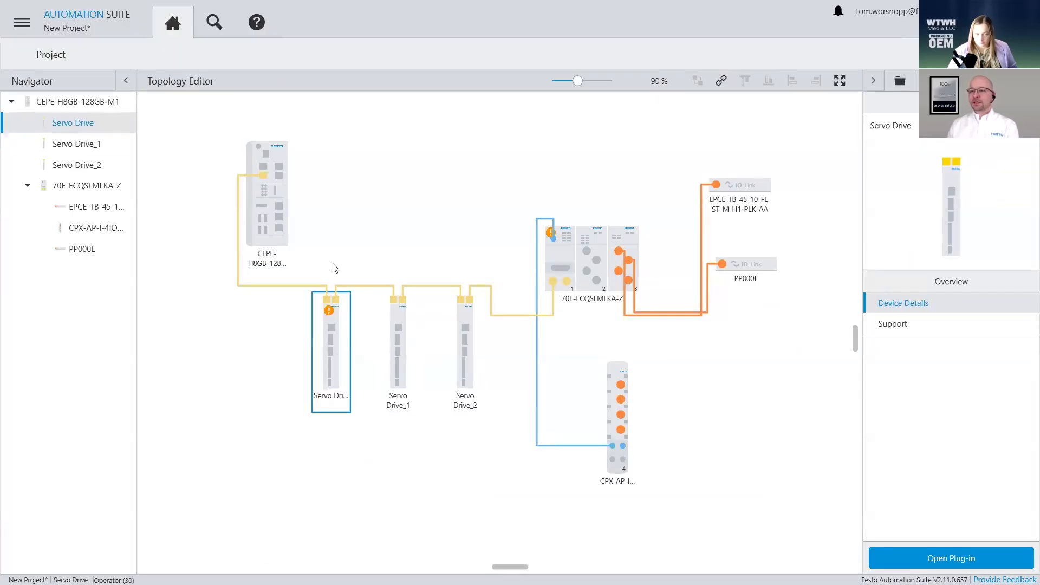
# Select the CEPE controller in the topology, switch to the System Configurator in the browser and inspect the first servo drive's overview
pyautogui.click(273, 208)
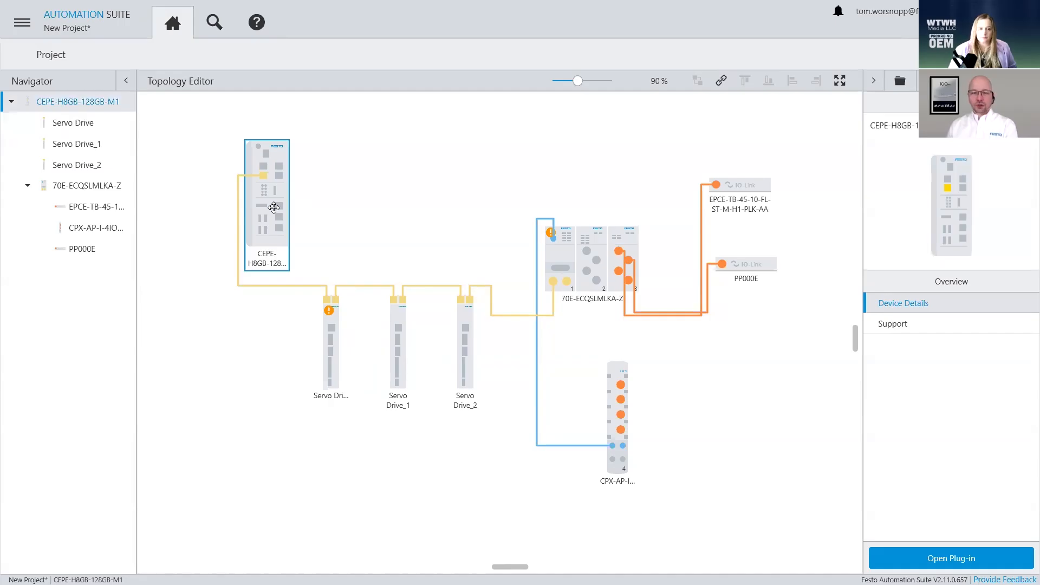
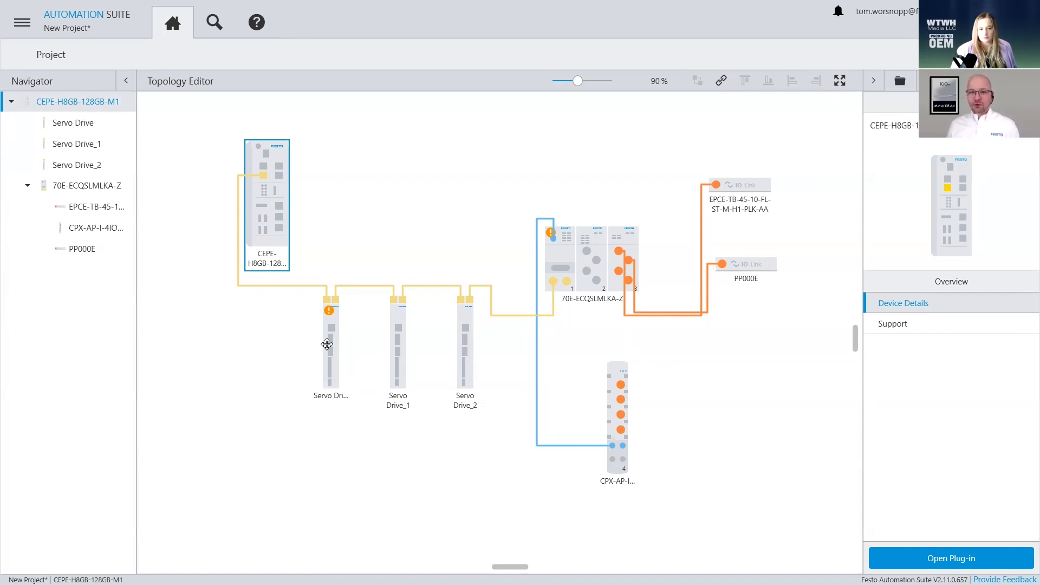
pyautogui.moveTo(591, 240)
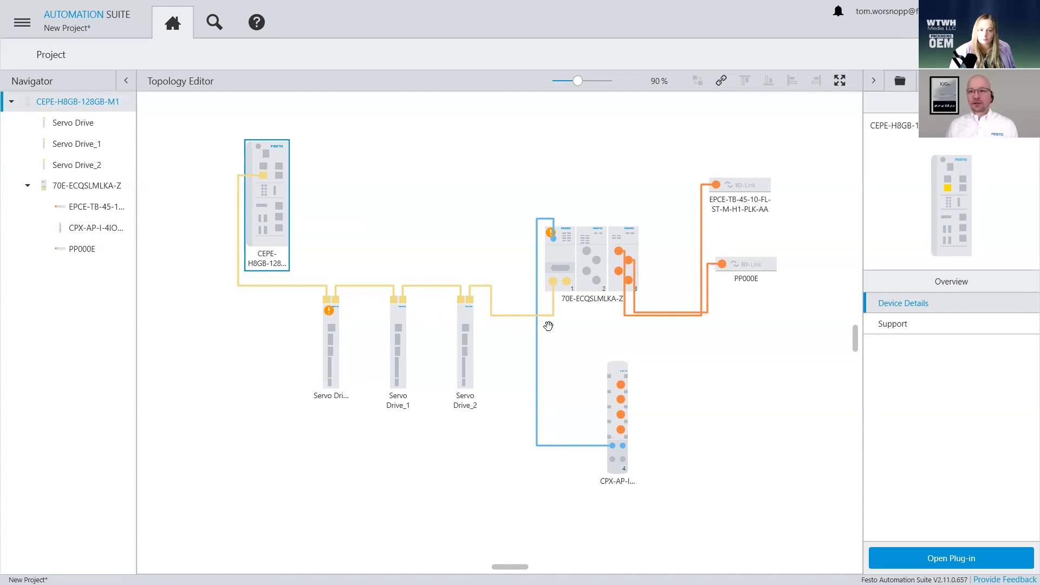
pyautogui.hotkey('alt', 'Tab')
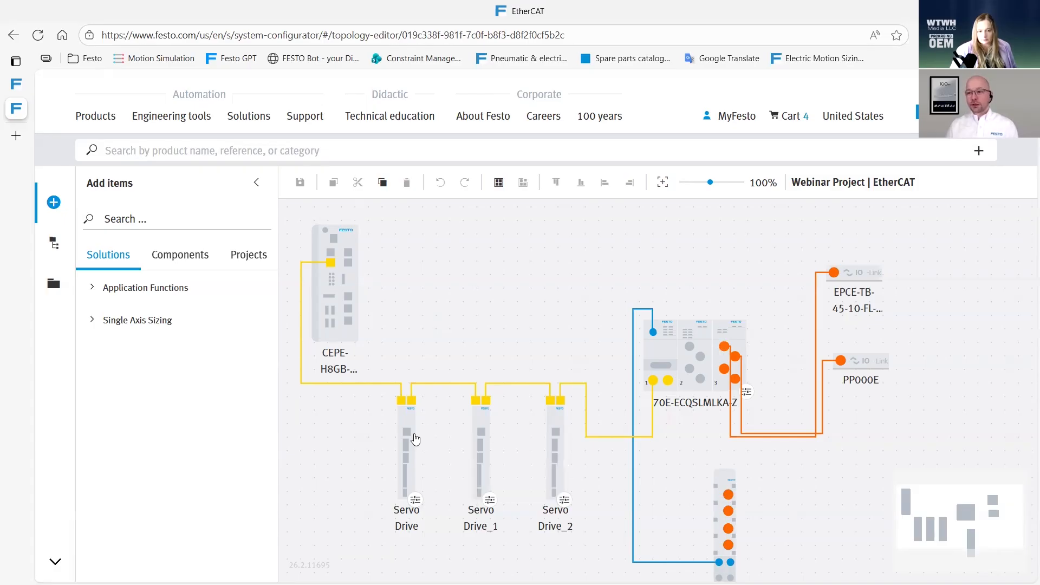
pyautogui.click(415, 438)
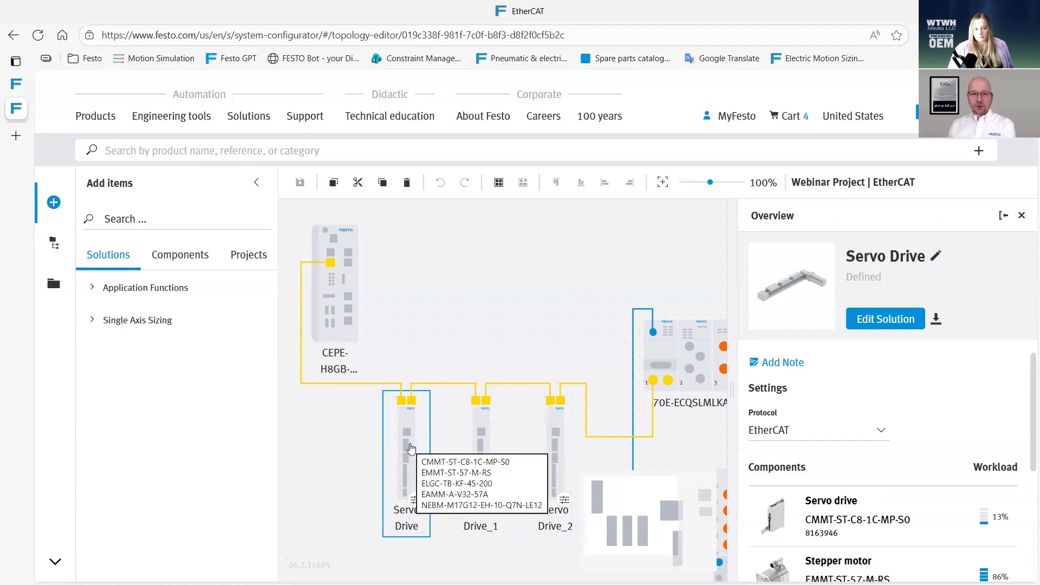
pyautogui.moveTo(686, 347)
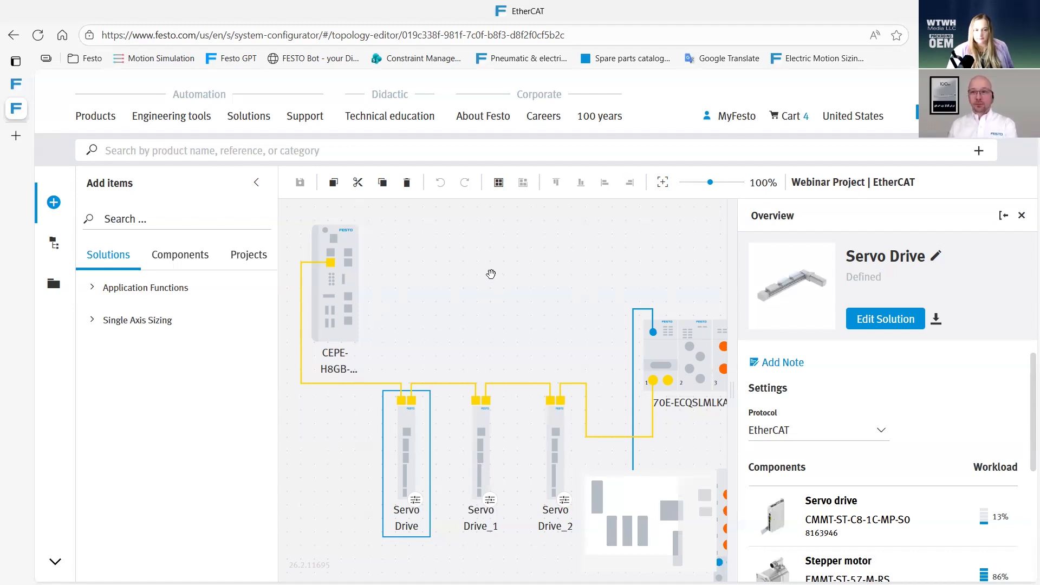
# Open the Webinar Project in MyFesto and view the Reader and Editor roles offered for sharing it, without adding a permission
pyautogui.click(54, 285)
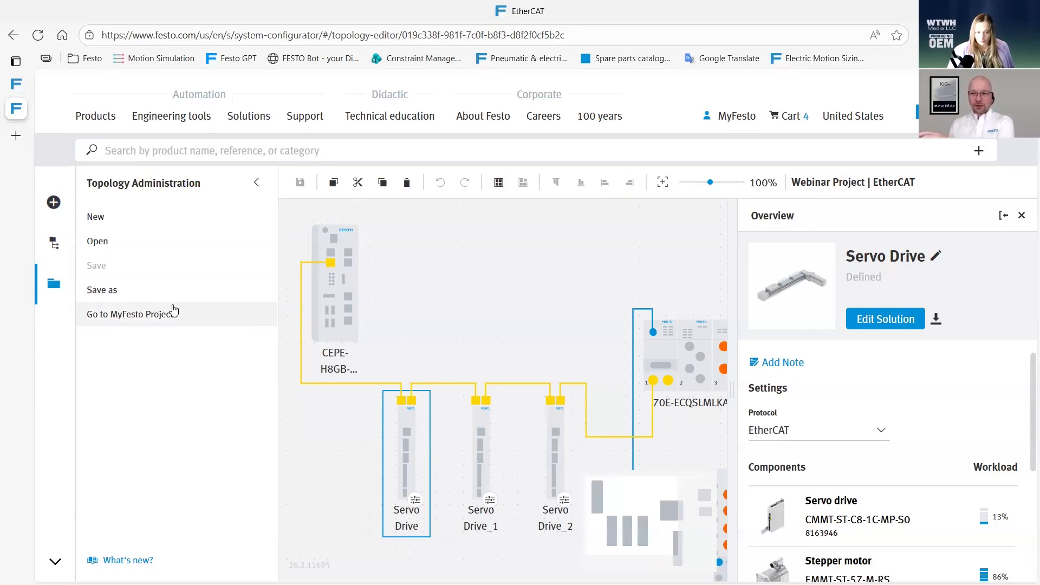
pyautogui.click(143, 316)
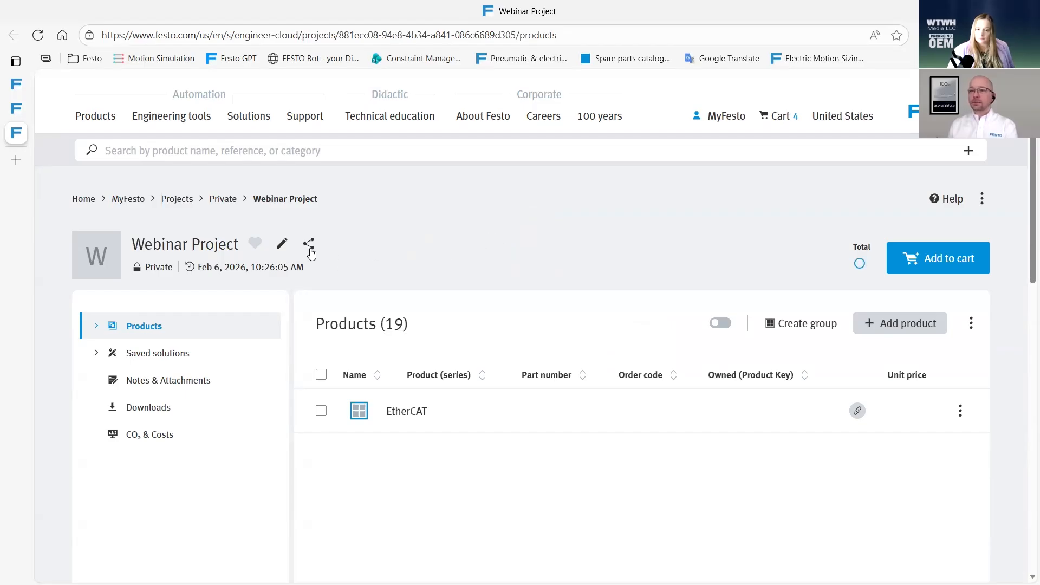
pyautogui.click(308, 247)
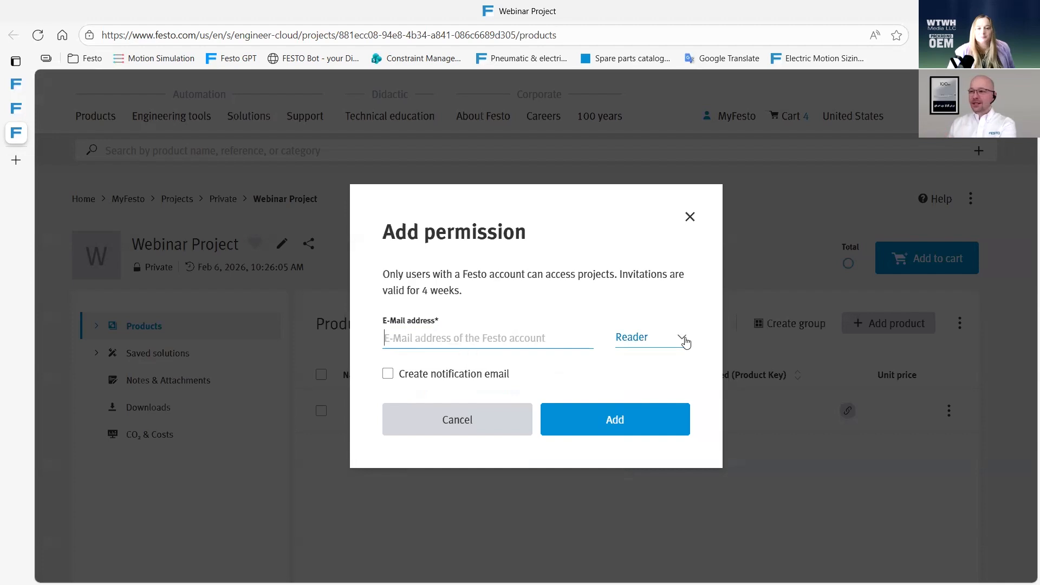
pyautogui.click(682, 340)
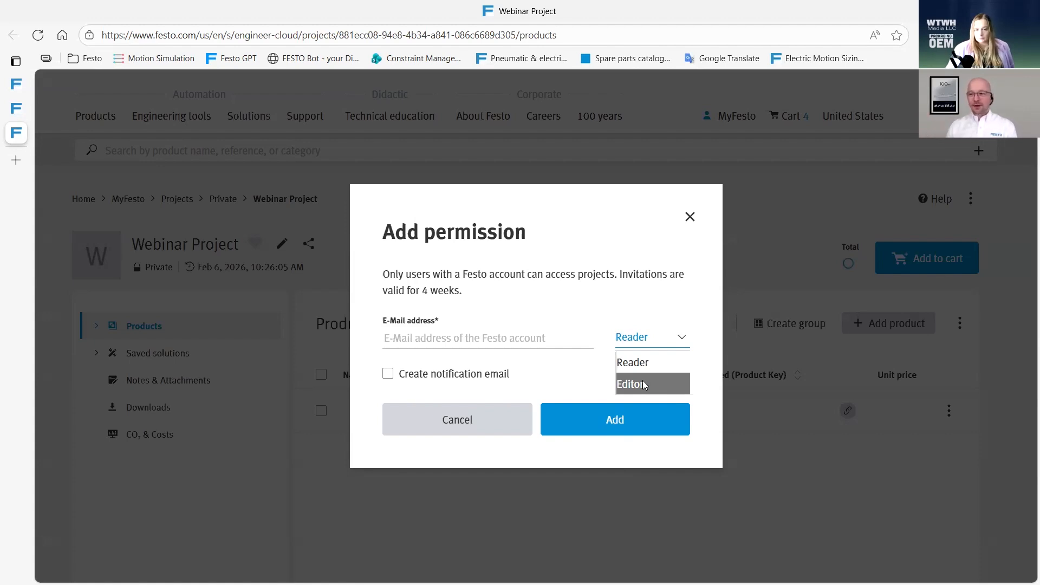
pyautogui.click(690, 228)
pyautogui.click(690, 227)
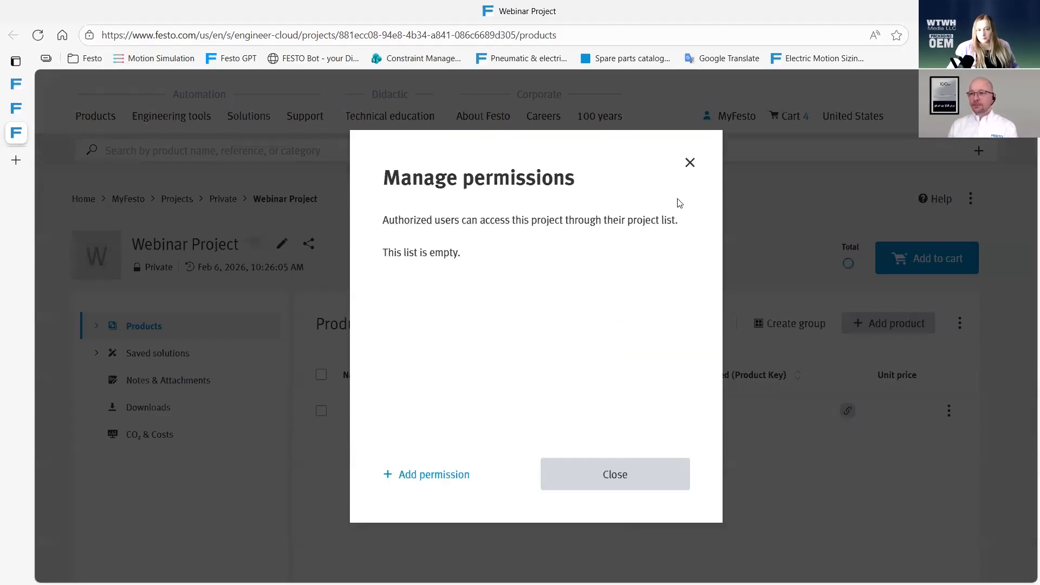
pyautogui.click(690, 163)
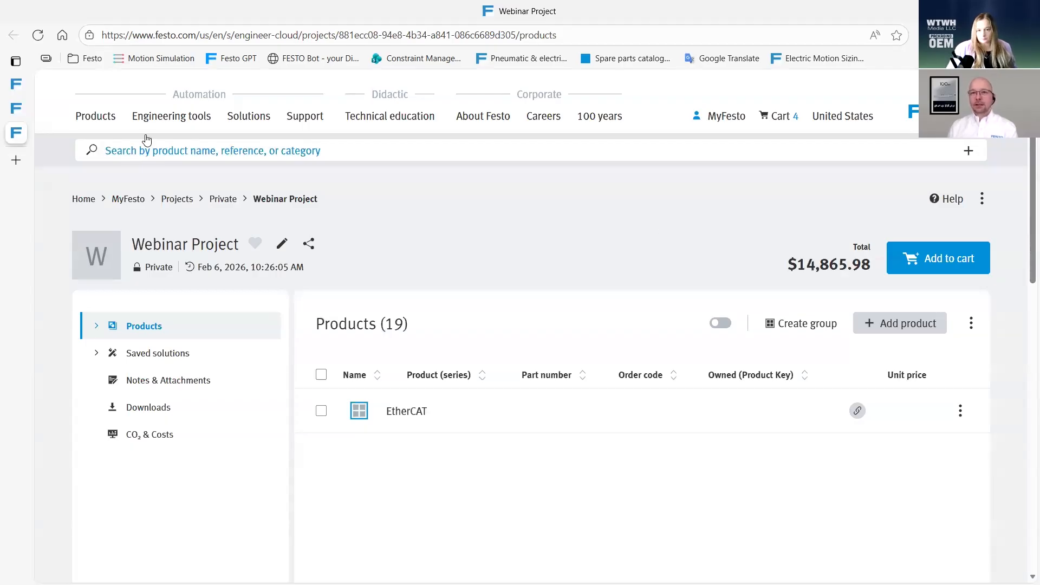
# Return to the EtherCAT topology and change the first servo drive's protocol, trying PROFINET before settling on Modbus/TCP
pyautogui.click(19, 113)
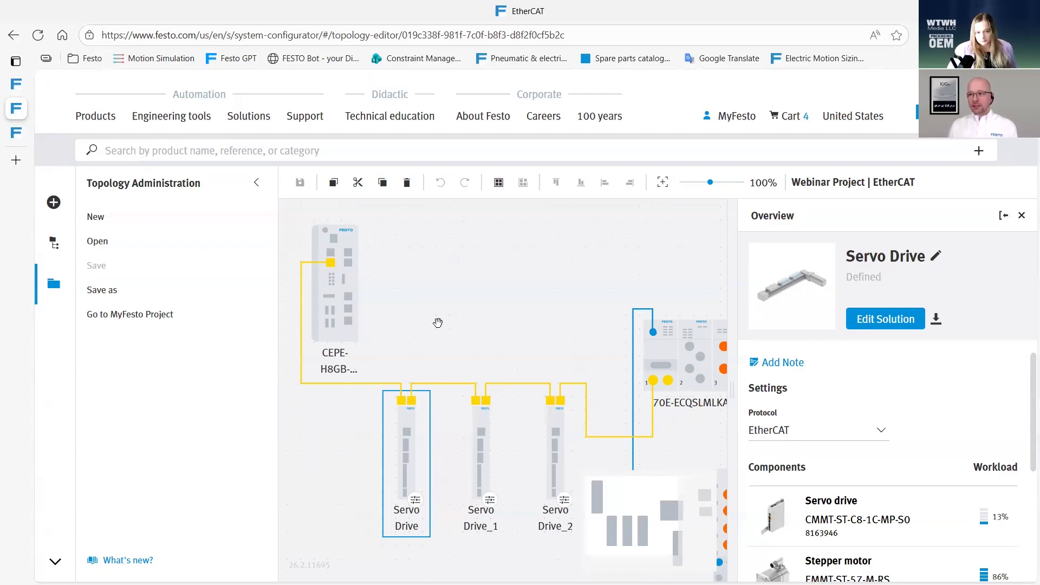
pyautogui.click(501, 343)
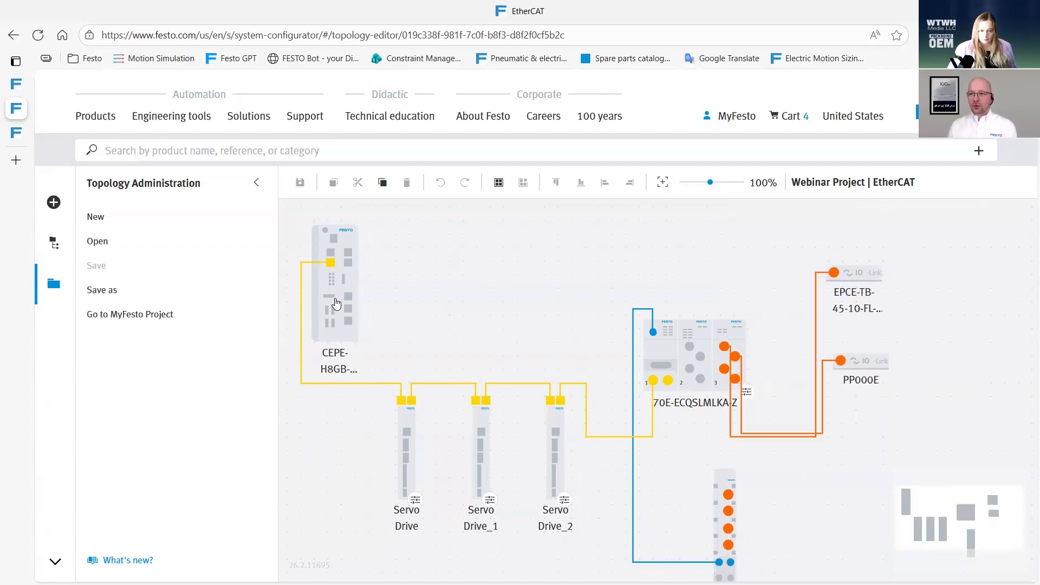
pyautogui.click(336, 302)
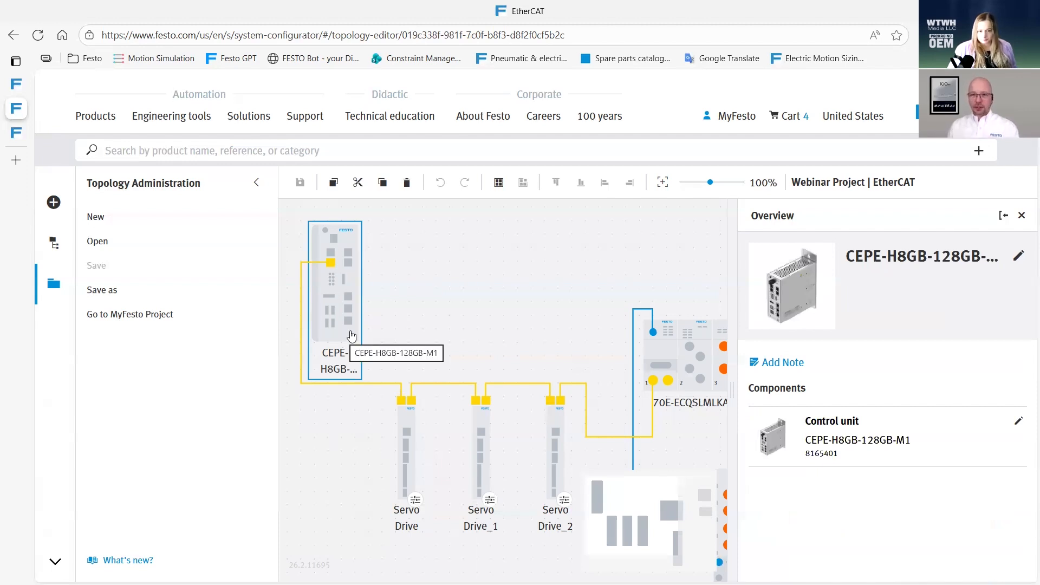
pyautogui.click(395, 415)
pyautogui.click(819, 432)
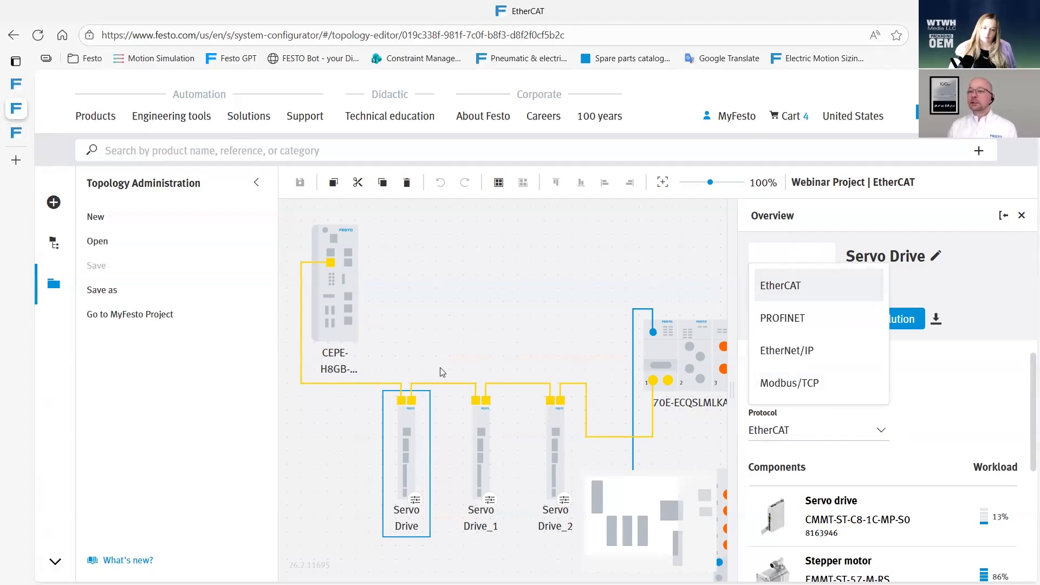
pyautogui.click(803, 323)
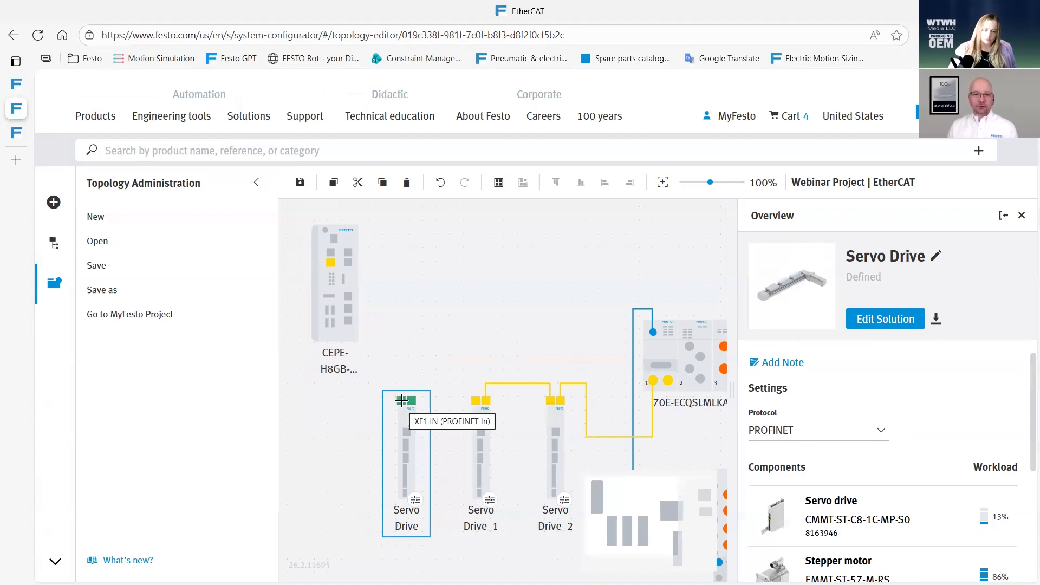
pyautogui.click(797, 431)
pyautogui.click(797, 384)
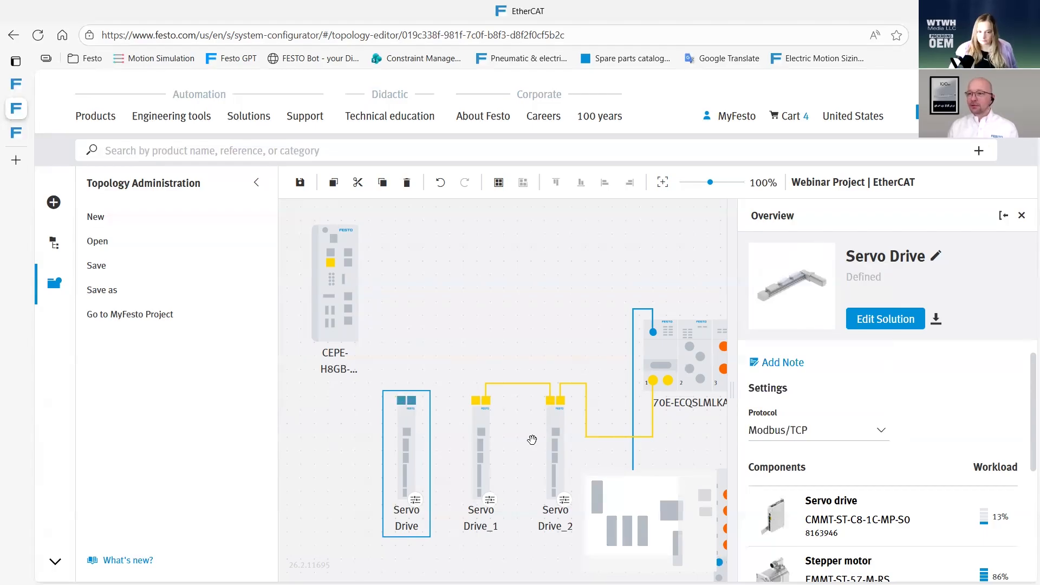
# Set Servo Drive_1's protocol to EtherNet/IP and shift the drive slightly upward in the topology
pyautogui.click(346, 313)
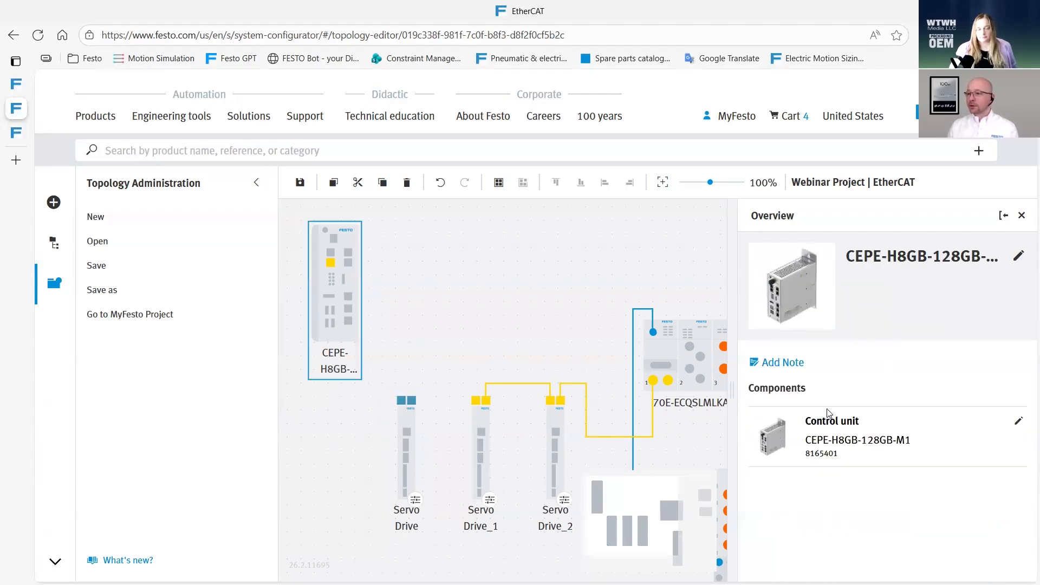
pyautogui.click(488, 436)
pyautogui.click(780, 432)
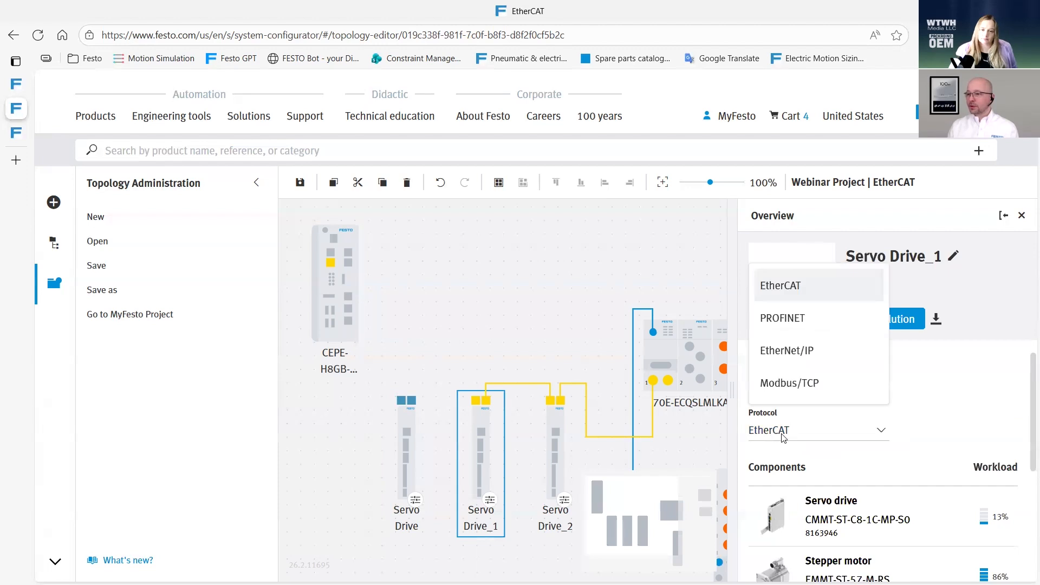
pyautogui.click(789, 351)
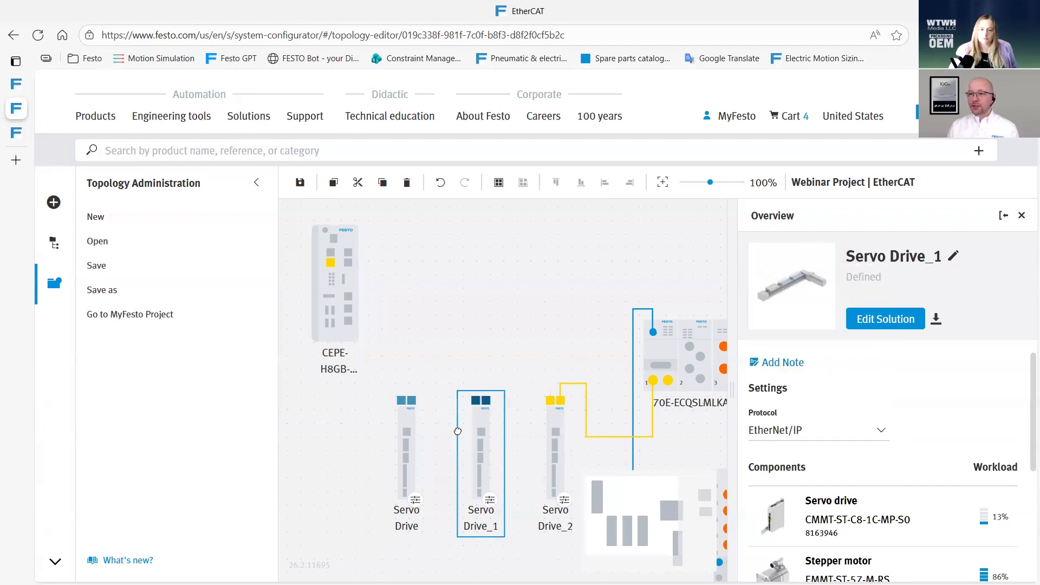
pyautogui.moveTo(458, 432); pyautogui.dragTo(458, 425)
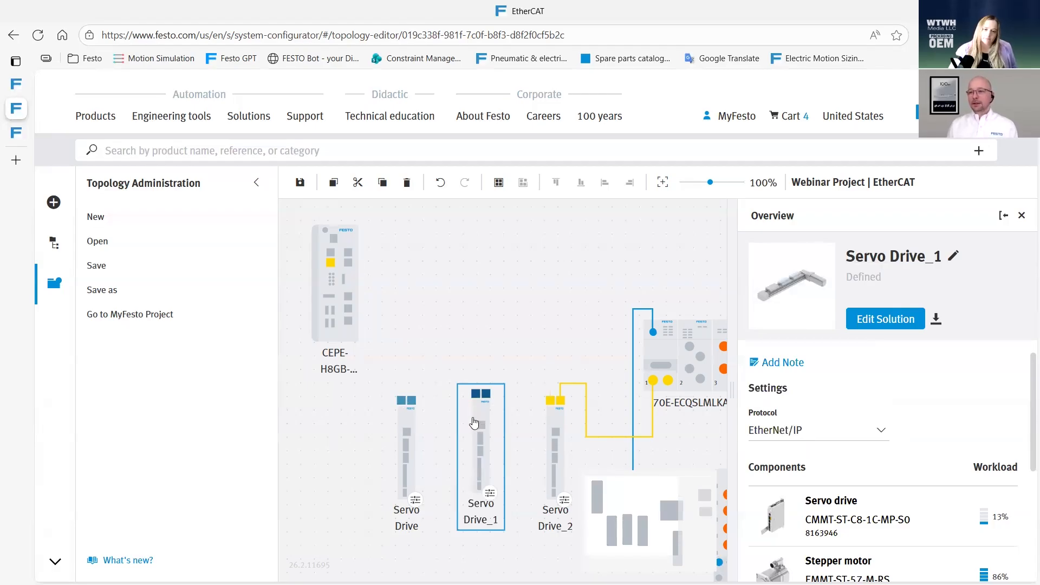
# Inspect the components and protocol of the first servo drive and of Servo Drive_1
pyautogui.moveTo(474, 422)
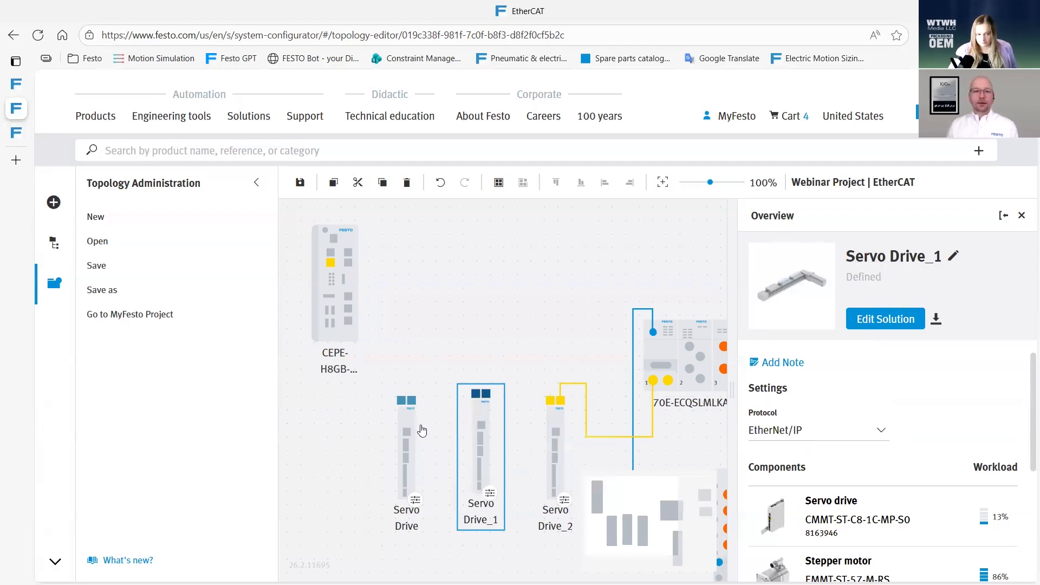
pyautogui.moveTo(422, 429)
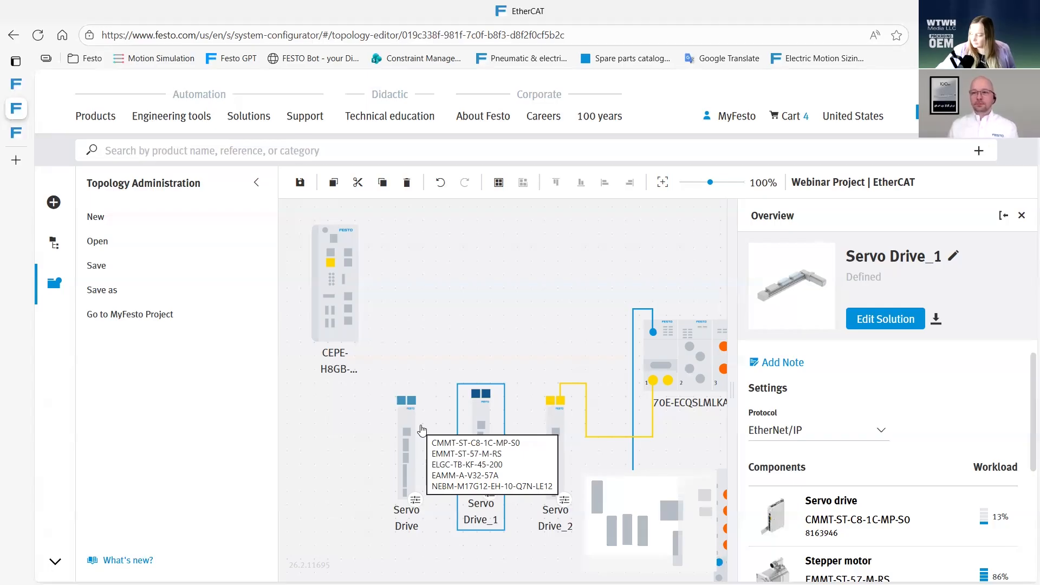
pyautogui.click(415, 434)
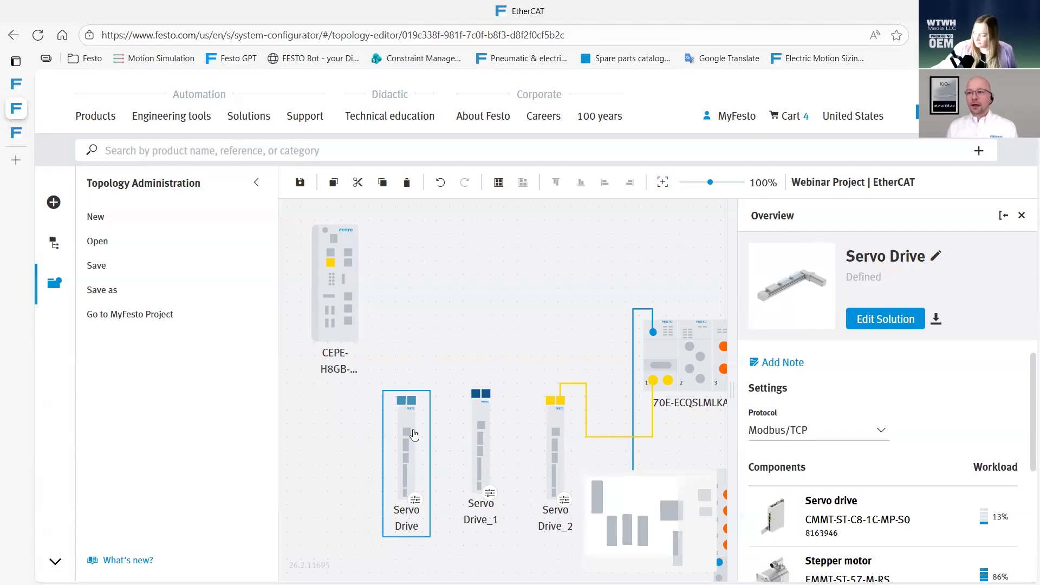
pyautogui.click(462, 283)
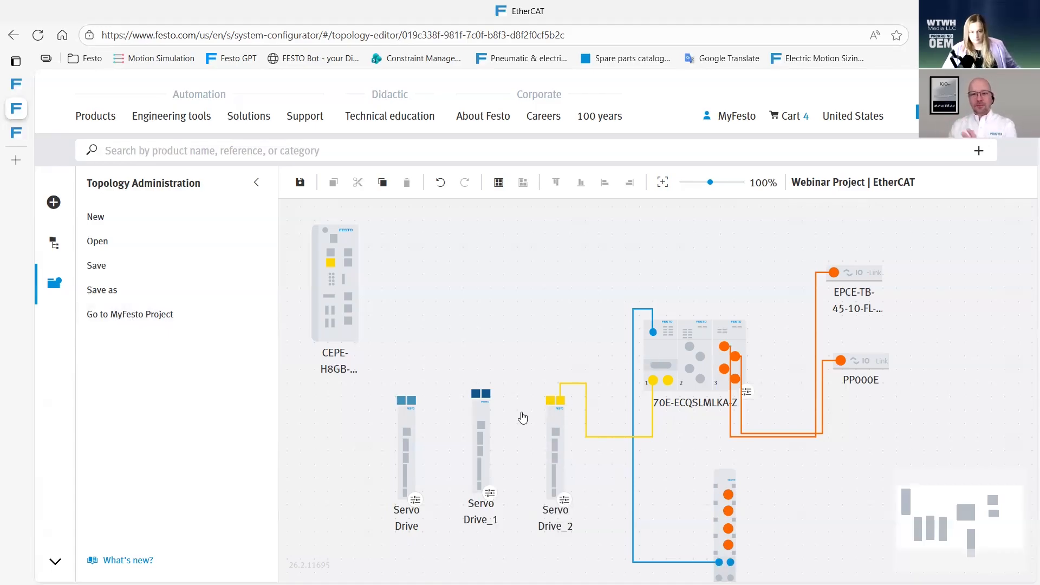
pyautogui.moveTo(535, 448)
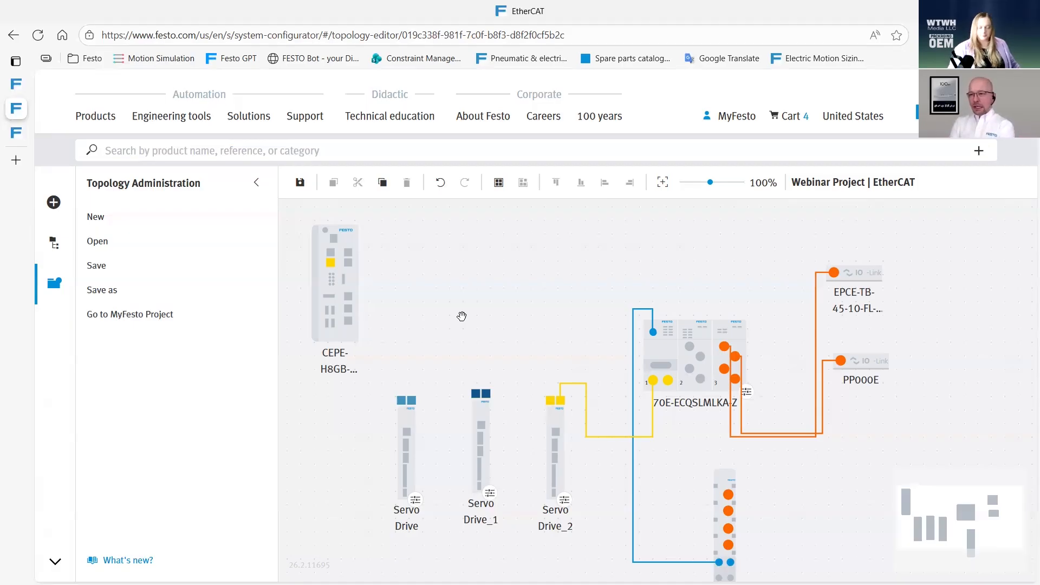
pyautogui.click(479, 434)
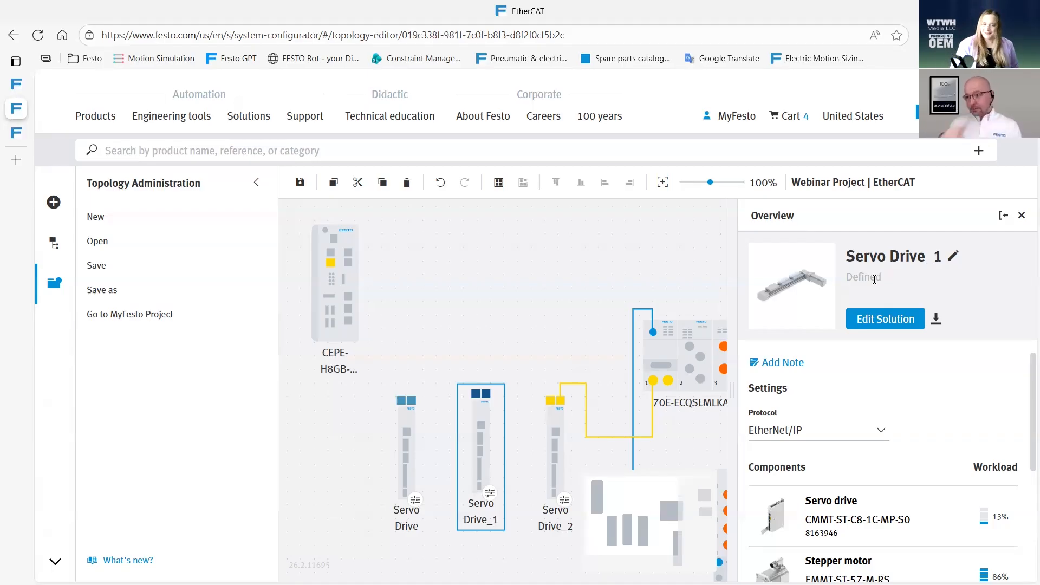
# View the generic PLCs for the different protocols under Basic PLCs in the component library
pyautogui.moveTo(579, 337); pyautogui.dragTo(513, 268)
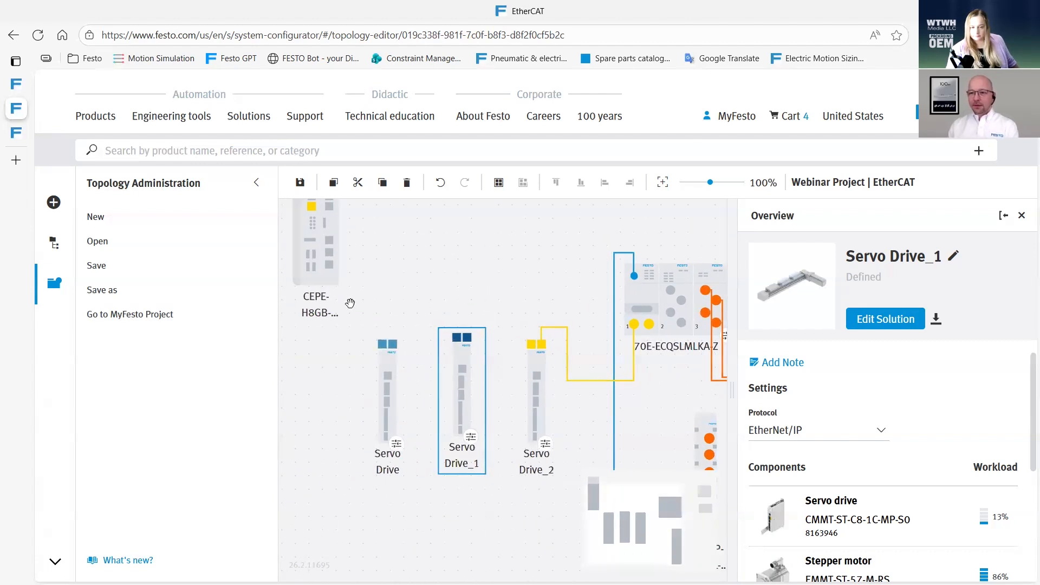
pyautogui.click(53, 202)
pyautogui.click(197, 257)
pyautogui.click(109, 320)
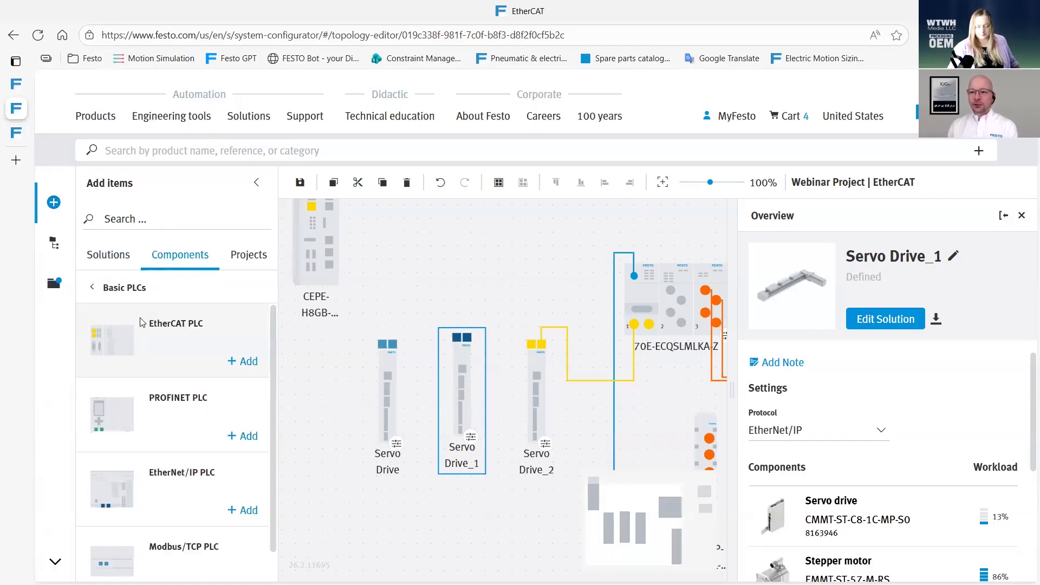
pyautogui.click(92, 287)
# Add a generic Device from the Basic Components below the CEPE controller, beside the first servo drive
pyautogui.click(136, 286)
pyautogui.scroll(-1, 186, 430)
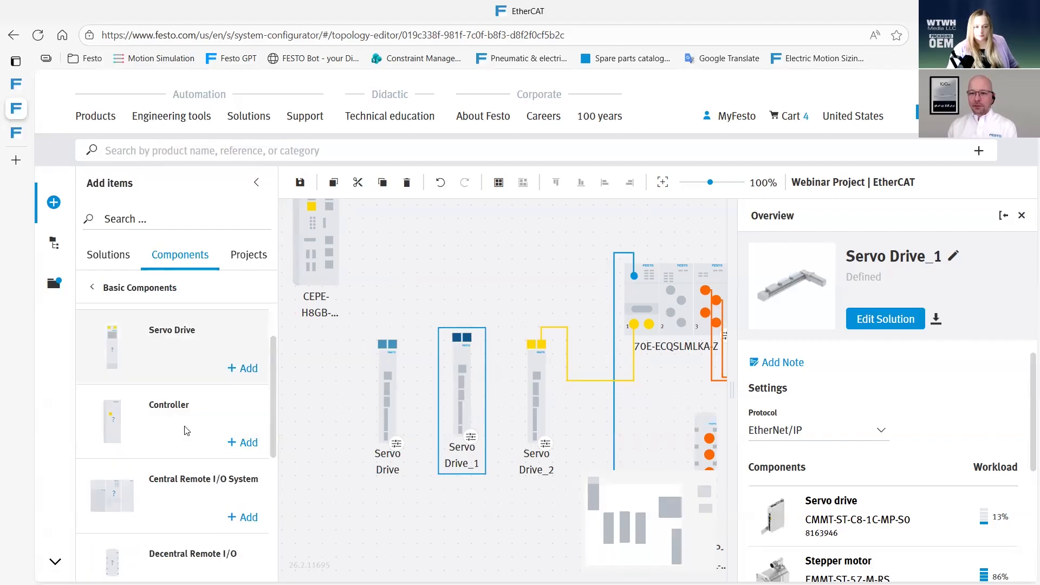
pyautogui.scroll(-2, 186, 431)
pyautogui.moveTo(172, 503); pyautogui.dragTo(320, 418)
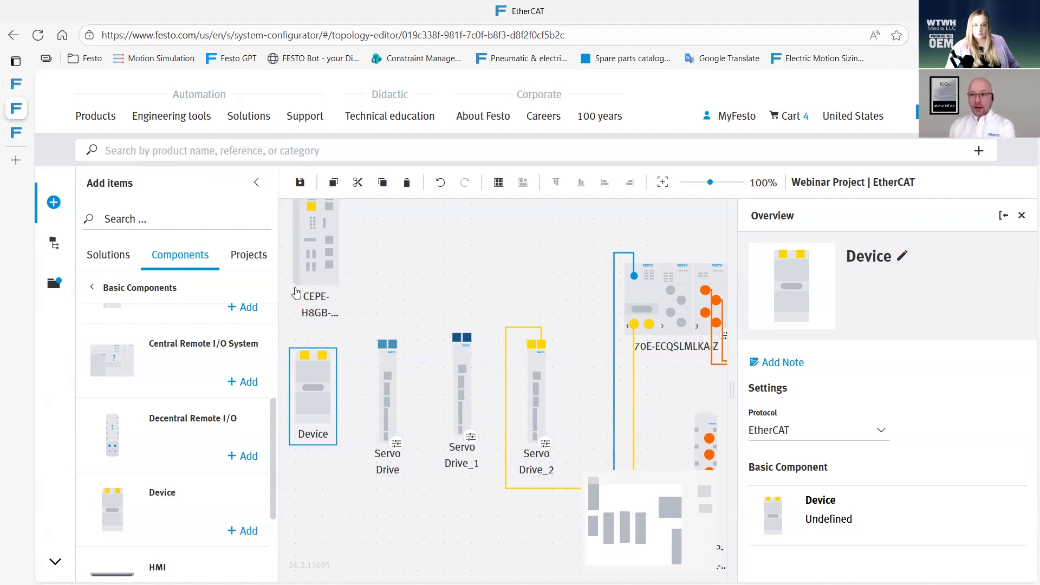
# Show the library's solutions and examine the component list of the first servo drive
pyautogui.click(118, 261)
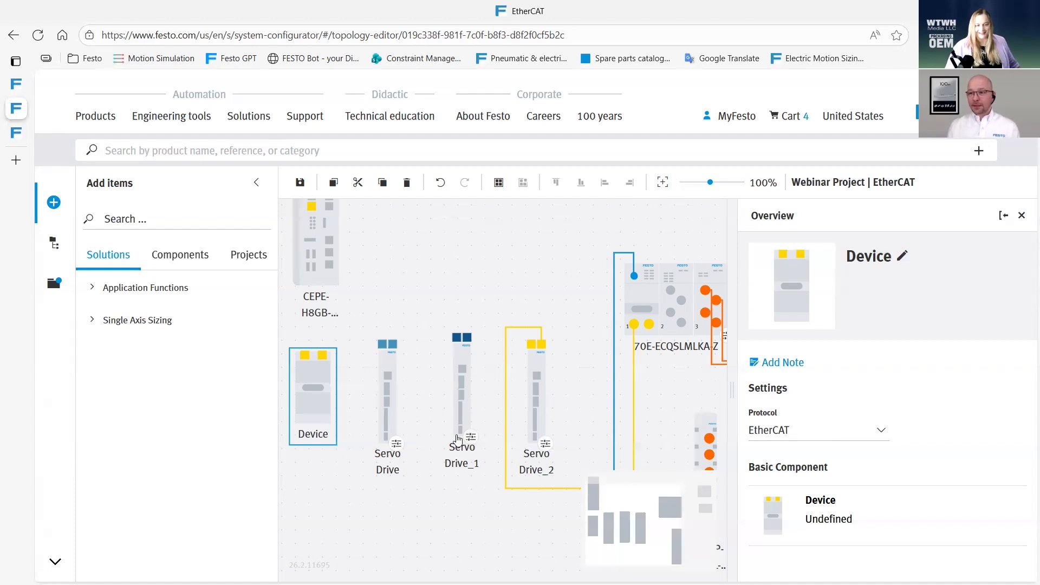
pyautogui.click(386, 409)
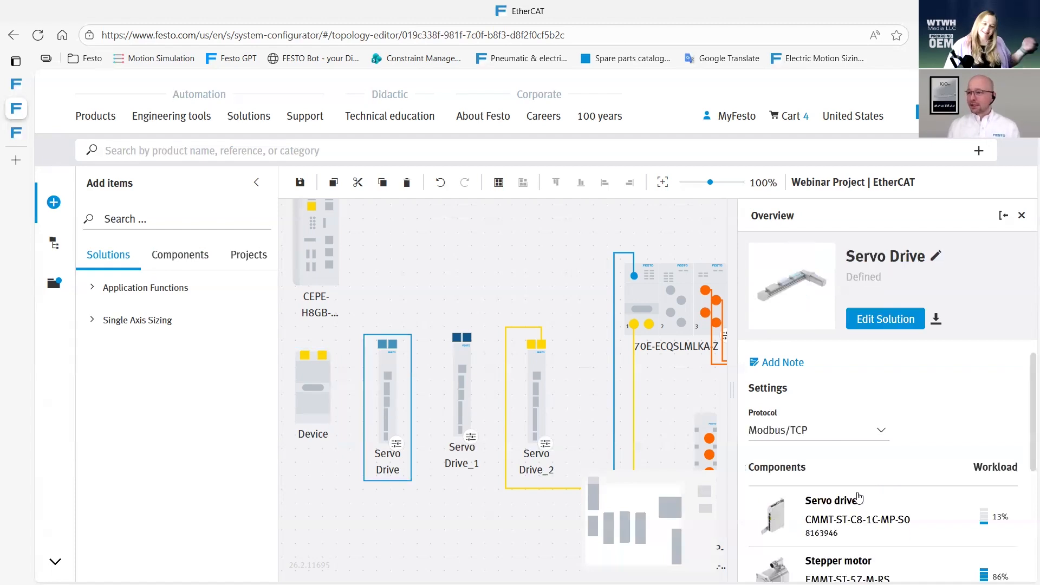
pyautogui.scroll(-3, 859, 495)
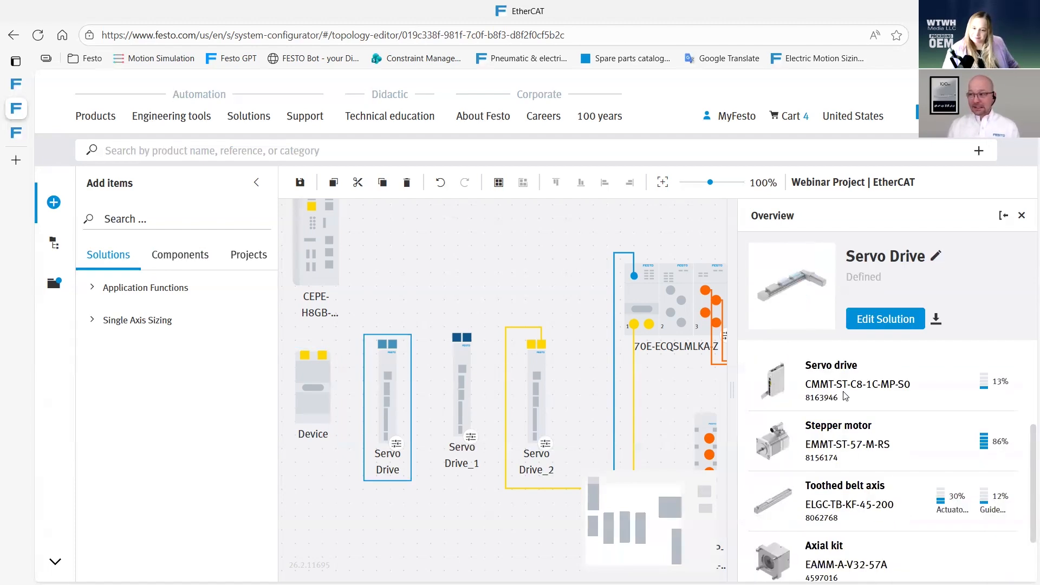